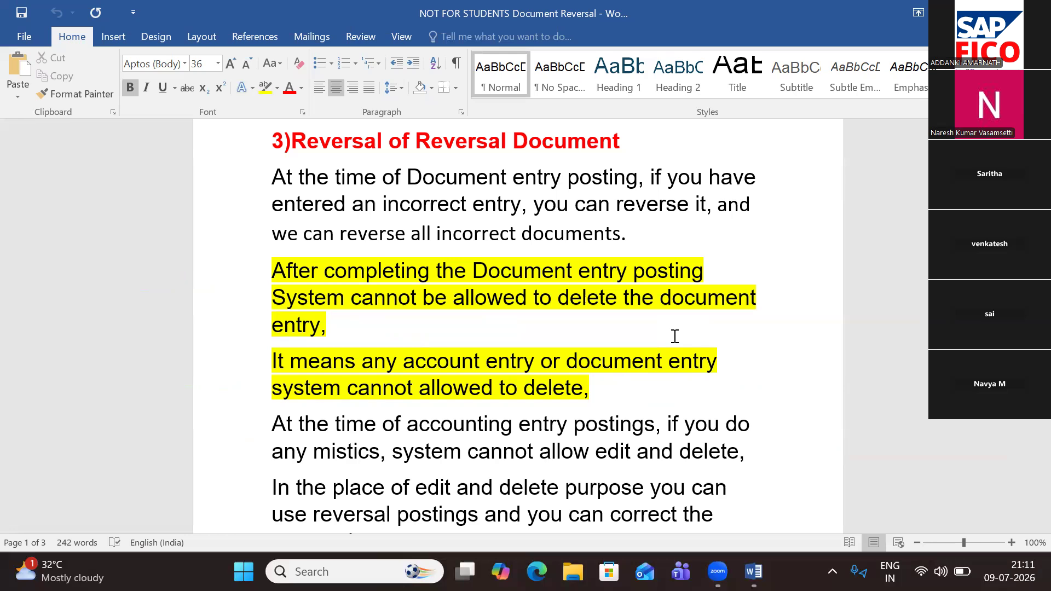
# Step: Read through the Document Reversal notes, from the reversal rules and transaction types to the list of wrong-entry reasons
pyautogui.scroll(-5, 675, 336)
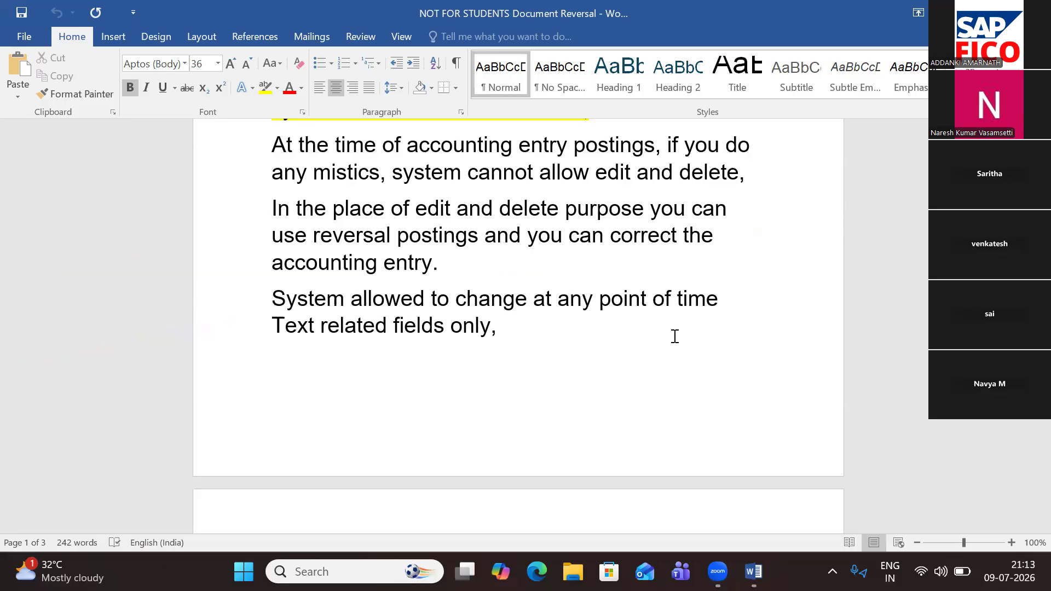
pyautogui.scroll(-6, 674, 337)
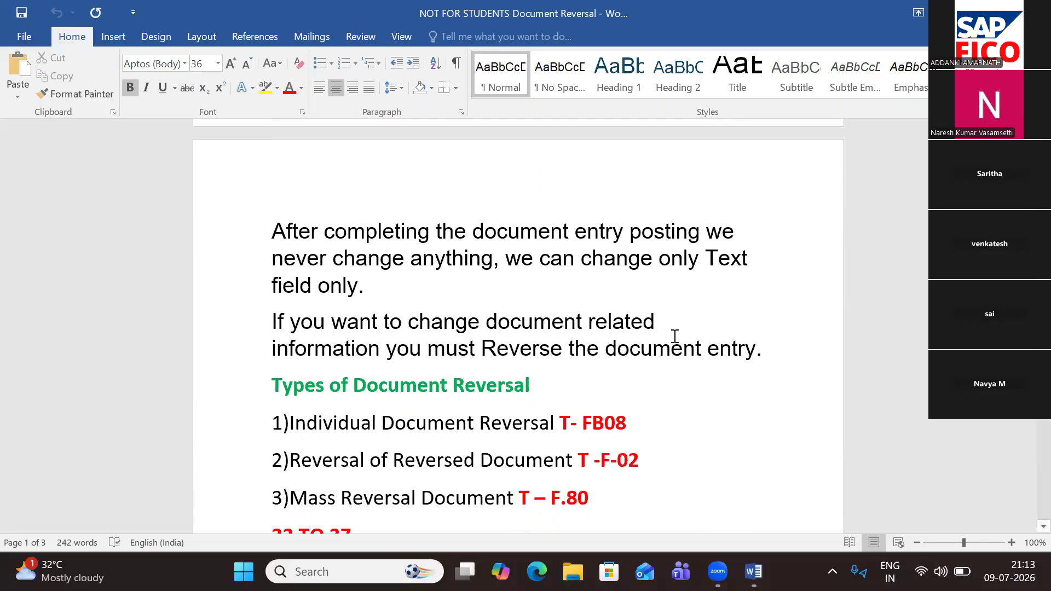
pyautogui.scroll(-2, 674, 337)
pyautogui.scroll(-1, 675, 337)
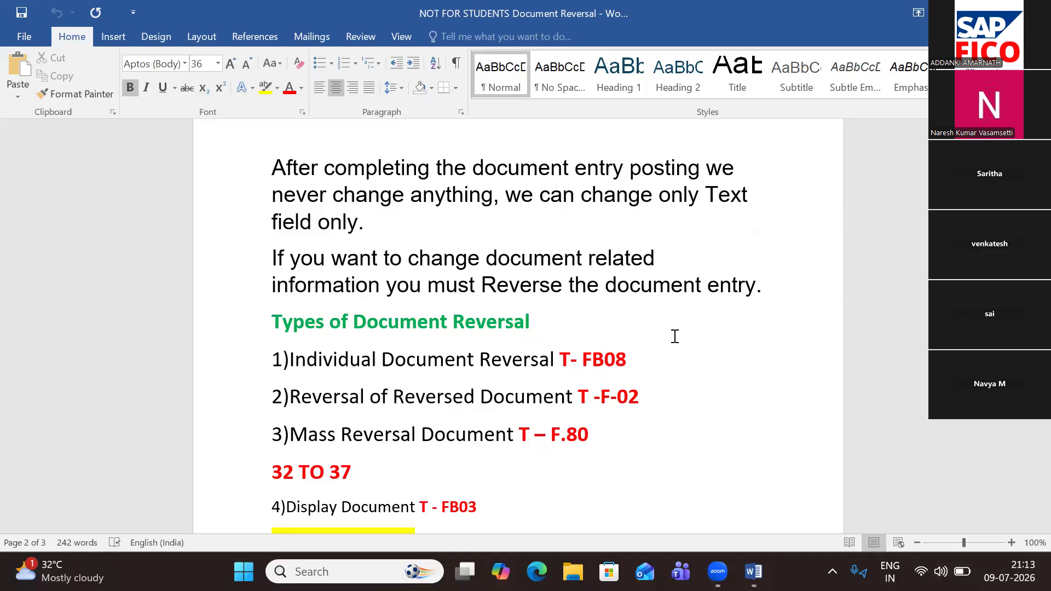
pyautogui.scroll(-5, 672, 284)
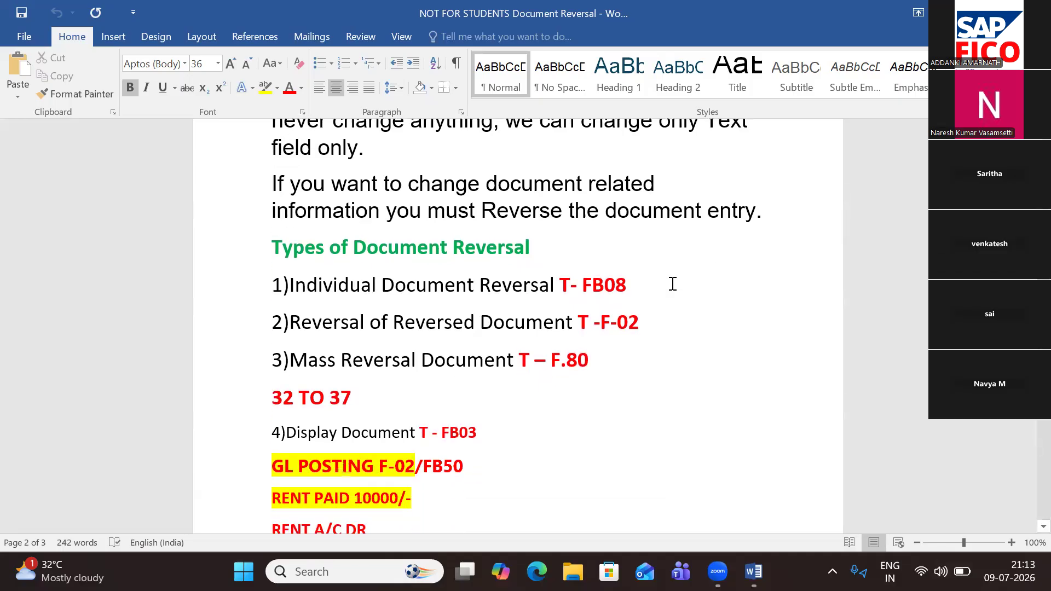
pyautogui.scroll(-10, 672, 284)
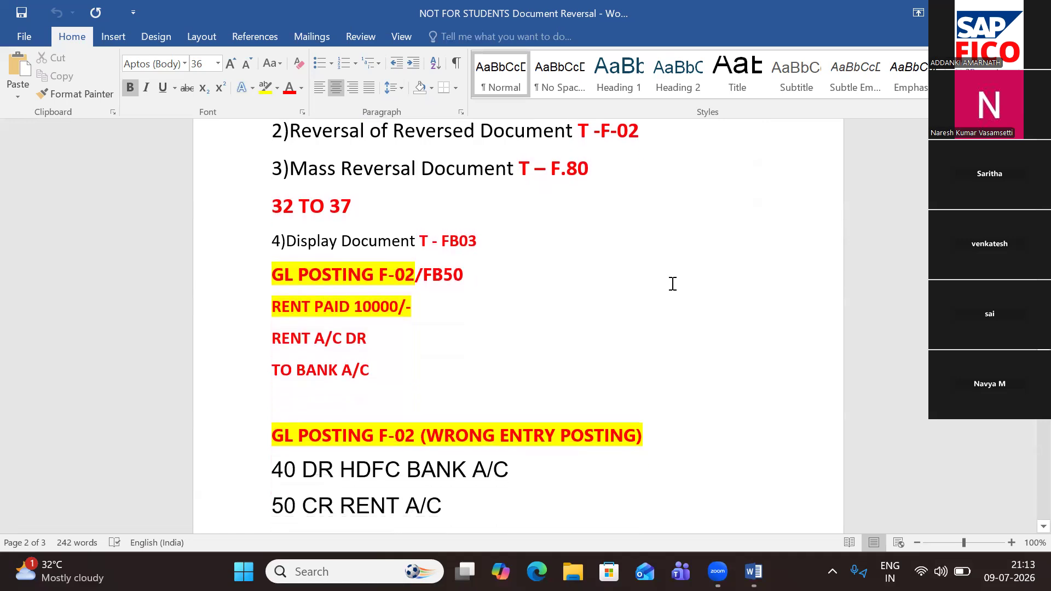
pyautogui.scroll(-4, 673, 284)
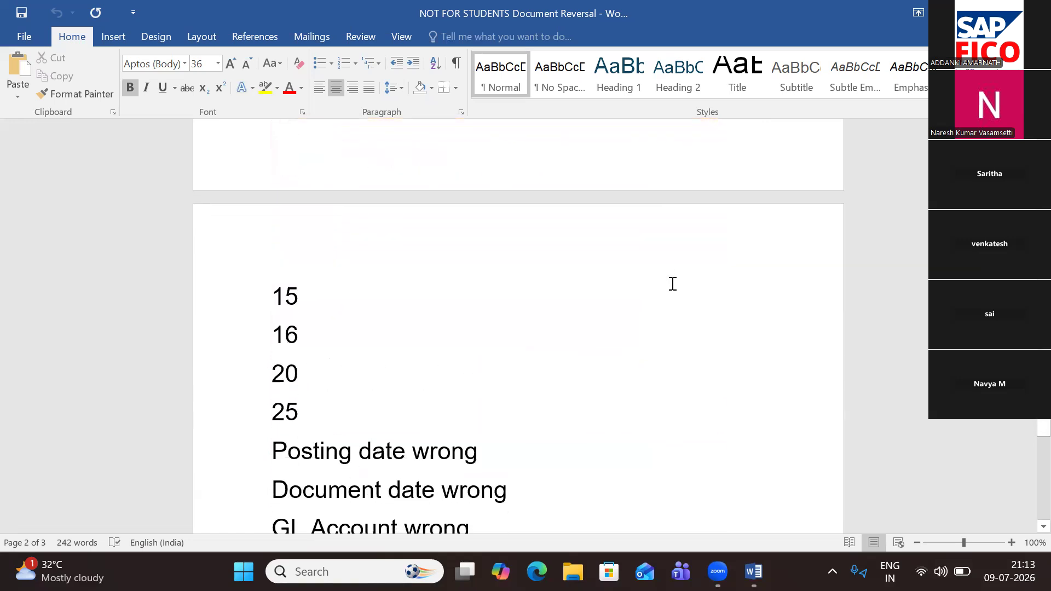
pyautogui.scroll(-3, 672, 284)
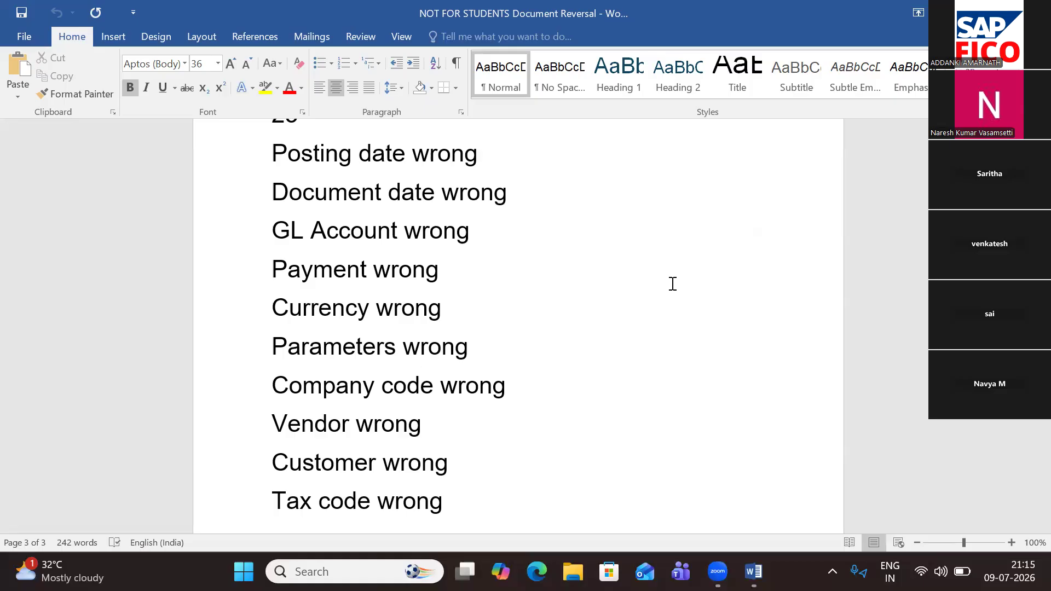
# Step: Open SAP Logon from the desktop, maximize it, and connect to the SAP system entry
pyautogui.press('super+d')
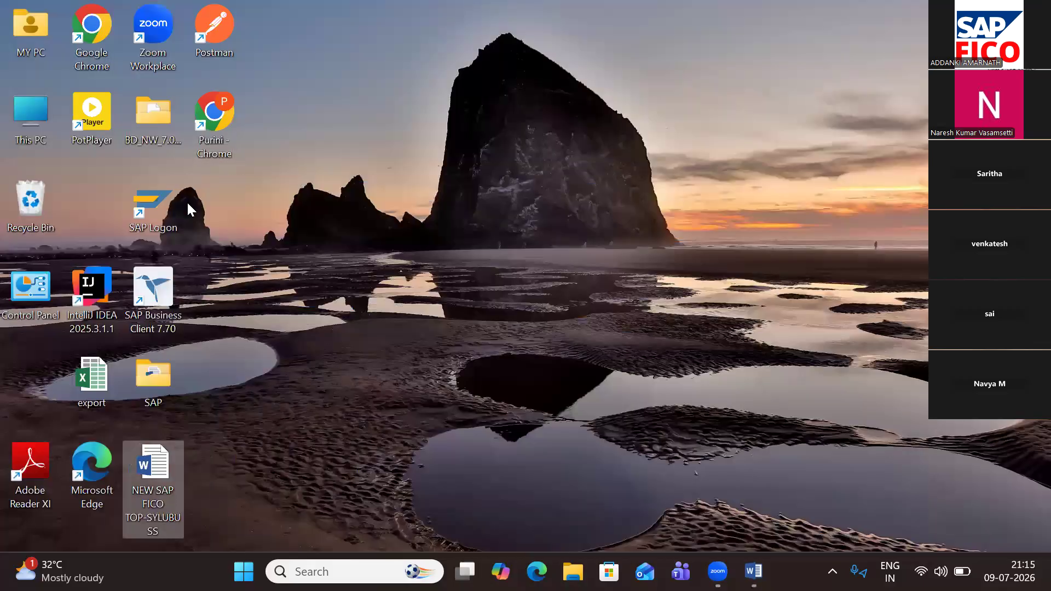
pyautogui.click(155, 195)
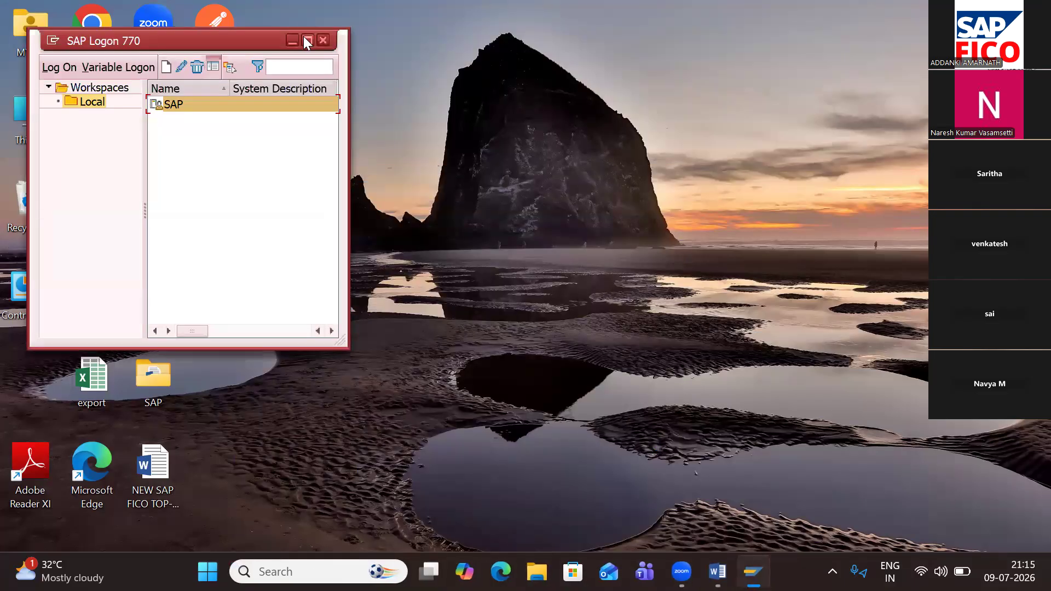
pyautogui.click(307, 40)
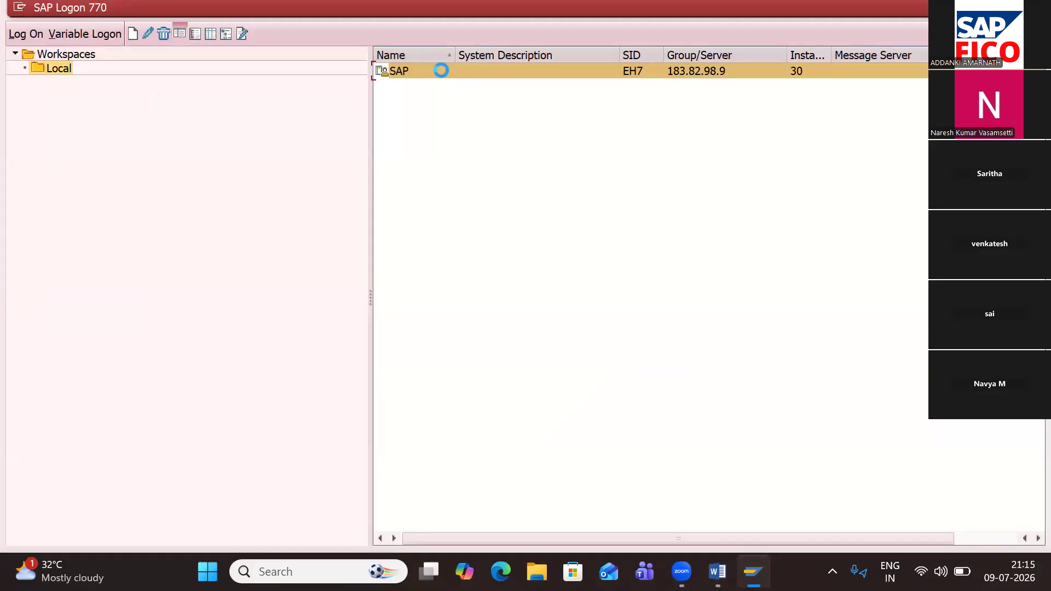
pyautogui.doubleClick(441, 70)
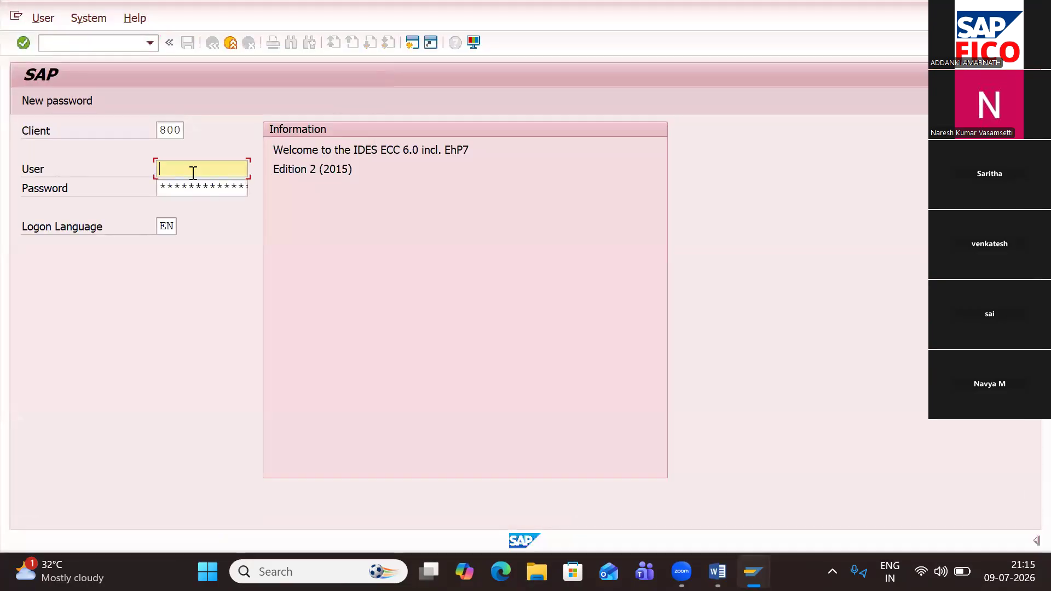
# Step: Enter the user name and account password for client 800 and log on
pyautogui.write('3')
pyautogui.click(191, 193)
pyautogui.press('Tab')
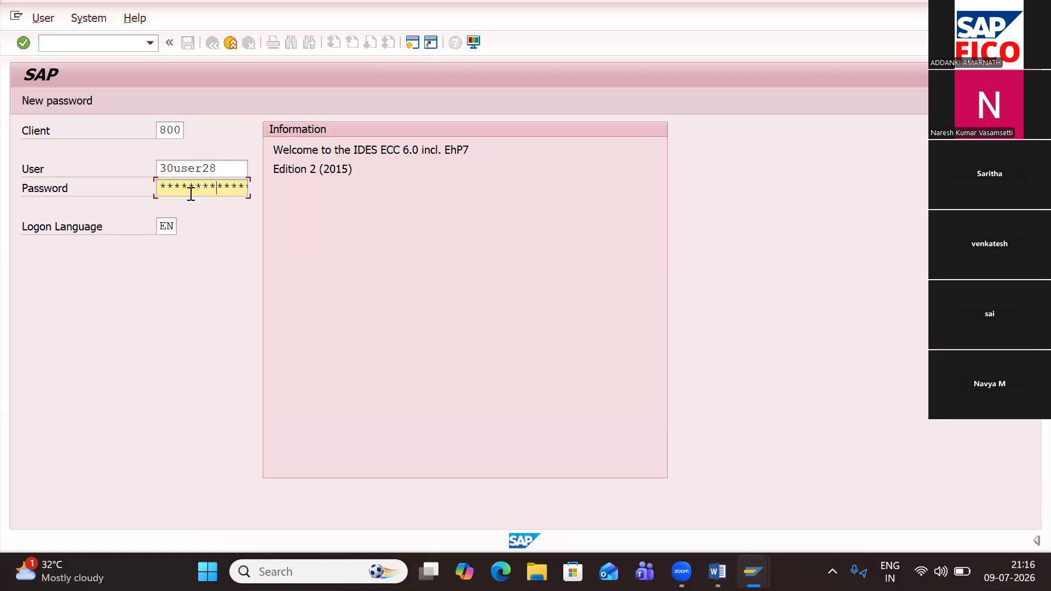
pyautogui.press('Return')
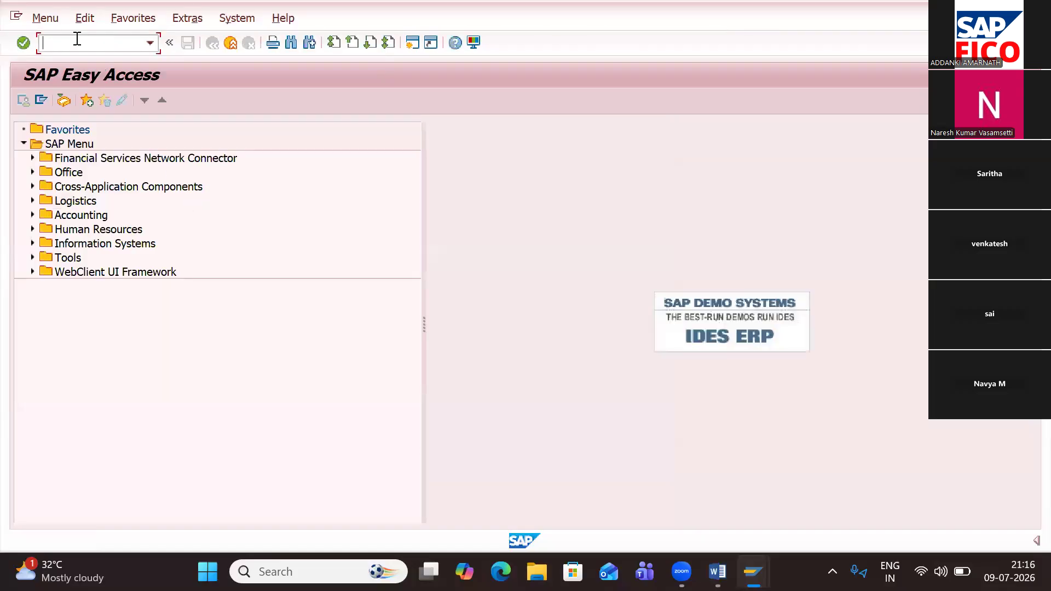
# Step: Run transaction SPRO and display the SAP Reference IMG
pyautogui.write('spa')
pyautogui.press('BackSpace')
pyautogui.write('ro')
pyautogui.press('BackSpace')
pyautogui.press('BackSpace')
pyautogui.press('BackSpace')
pyautogui.press('BackSpace')
pyautogui.write('SPRO')
pyautogui.press('Return')
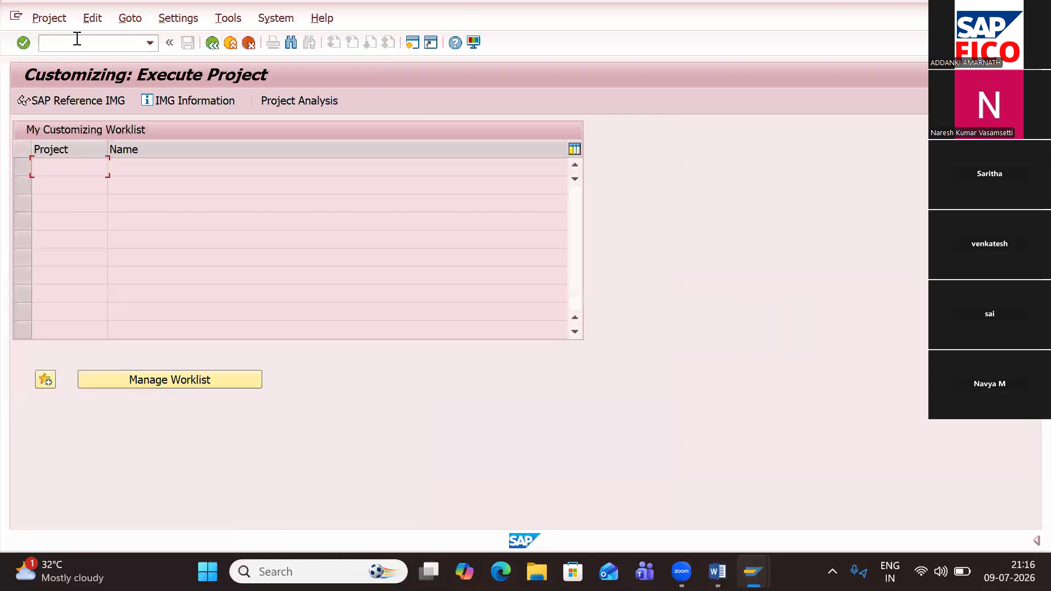
pyautogui.click(63, 102)
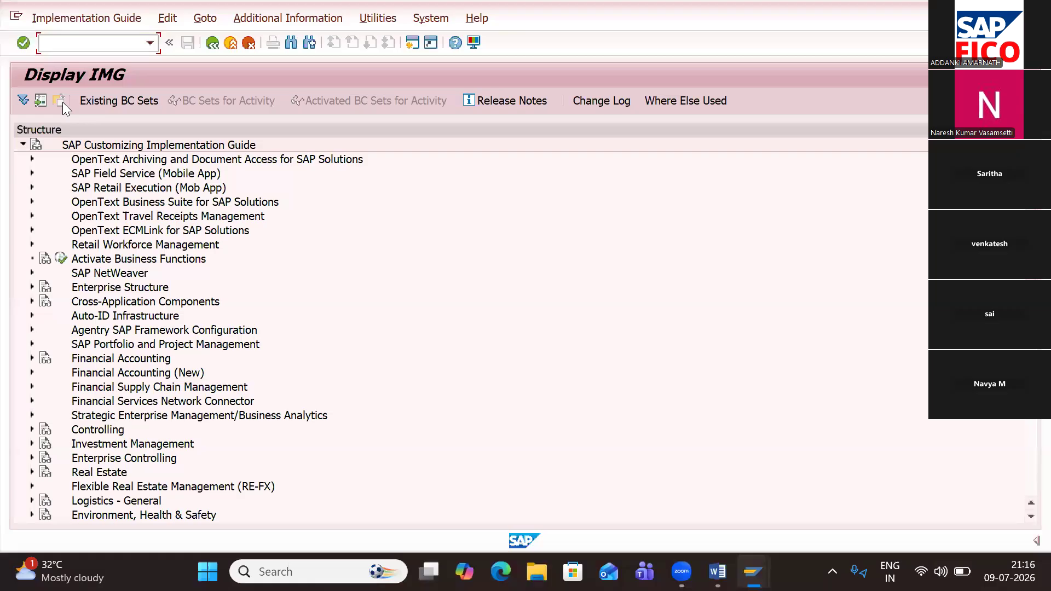
# Step: Expand Financial Accounting (New) and its Financial Accounting Global Settings (New) node, leaving Ledgers collapsed
pyautogui.click(31, 372)
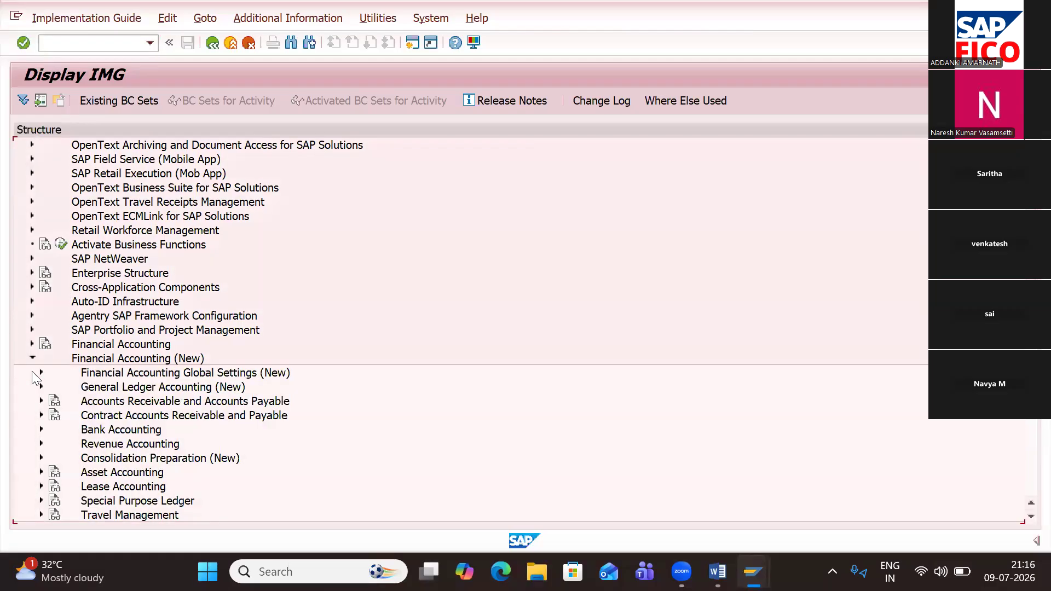
pyautogui.click(42, 374)
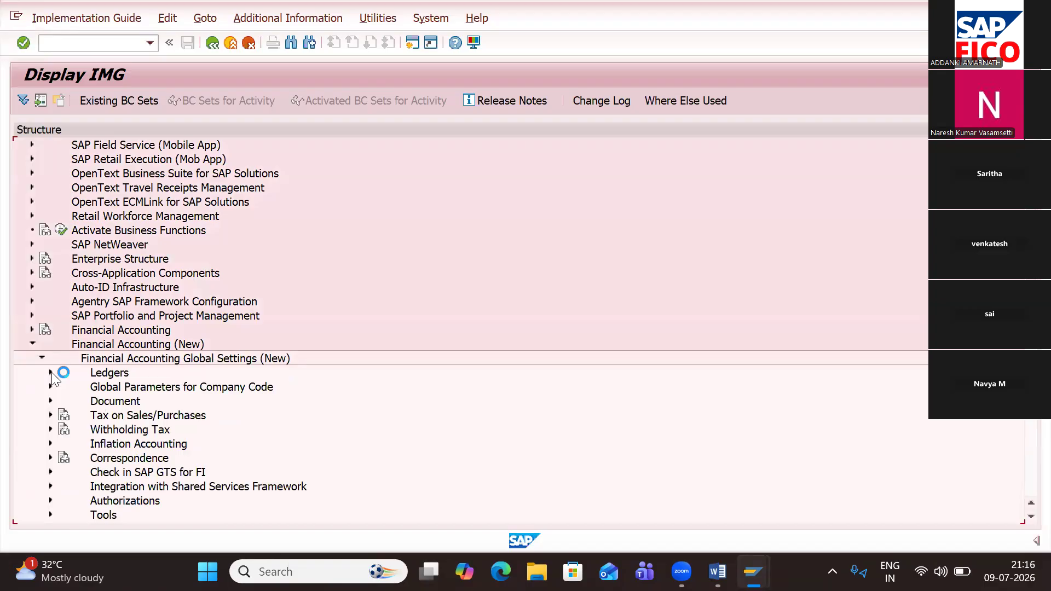
pyautogui.click(51, 372)
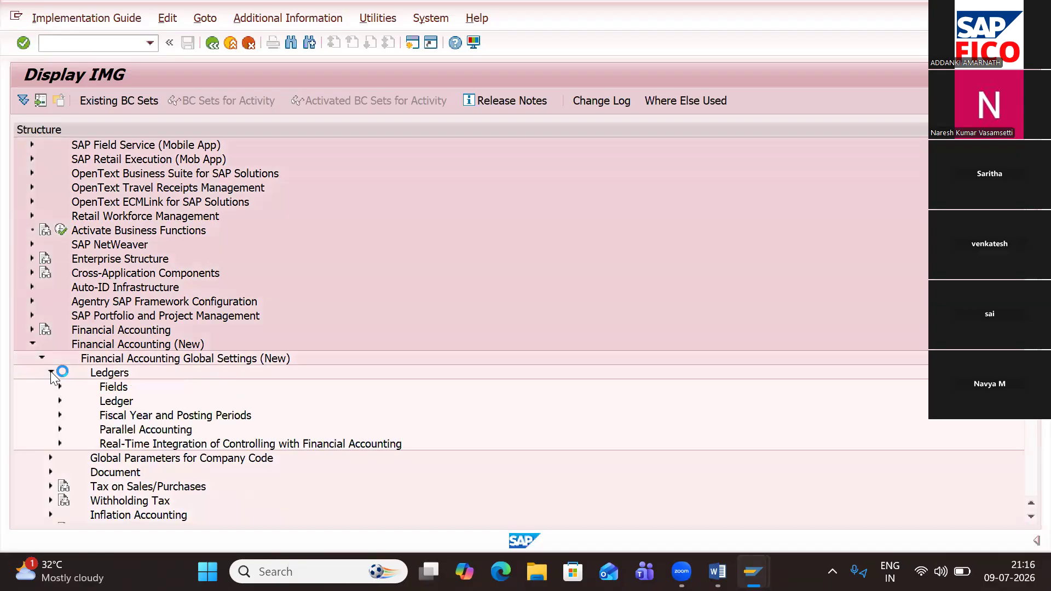
pyautogui.click(51, 373)
pyautogui.scroll(-2, 144, 429)
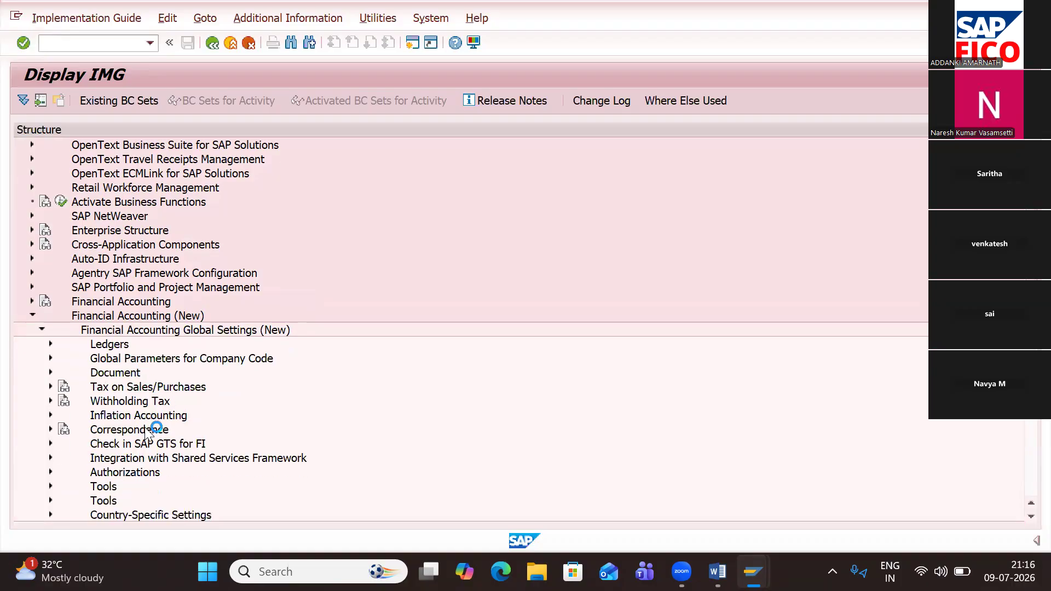
# Step: Open Define Reasons for Reversal under General Ledger Accounting (New), Business Transactions, Adjustment Posting/Reversal
pyautogui.click(42, 458)
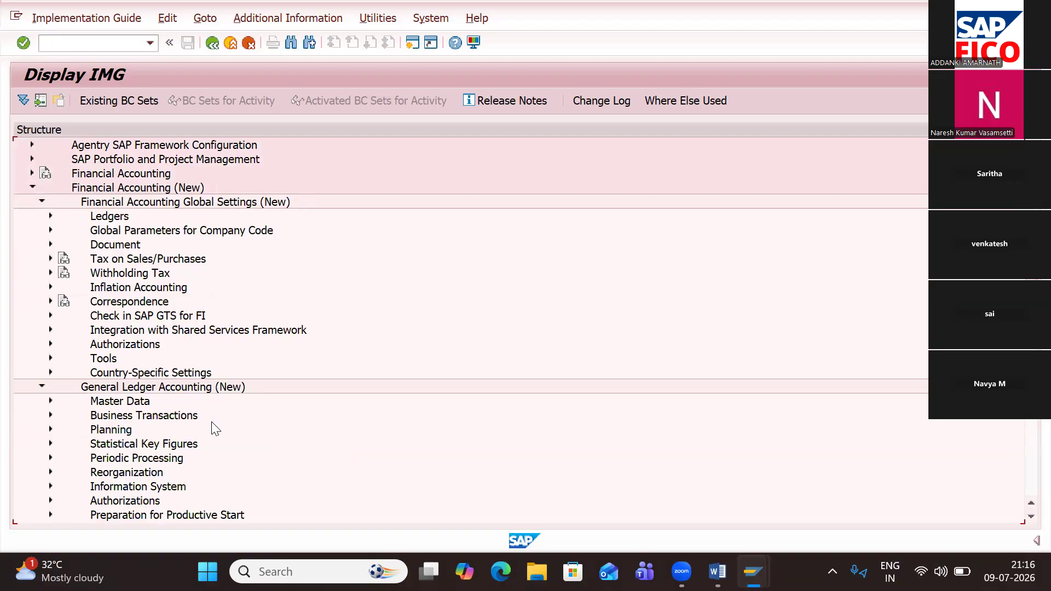
pyautogui.click(50, 415)
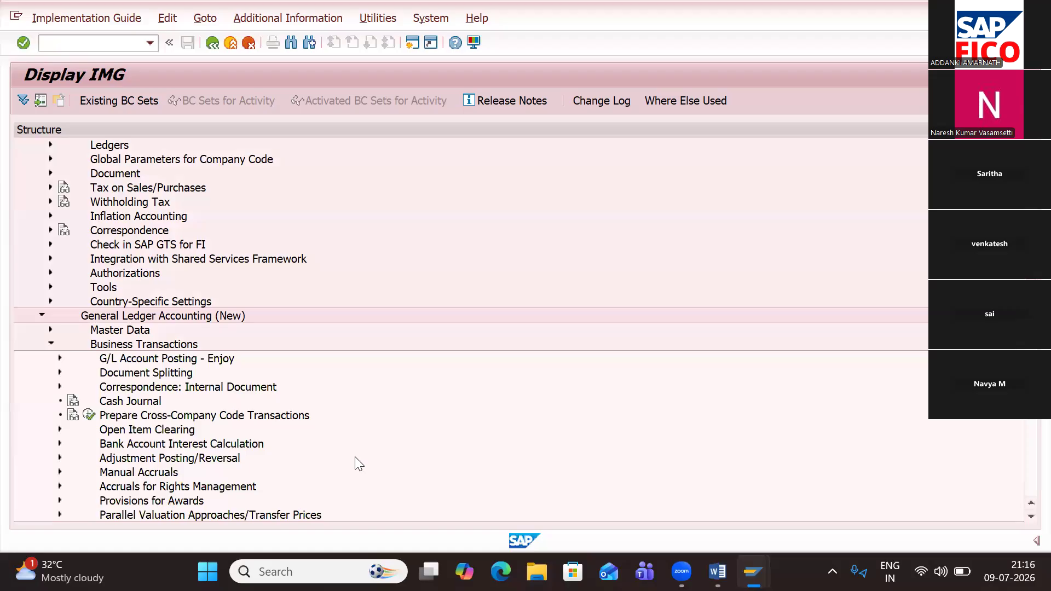
pyautogui.scroll(-3, 357, 464)
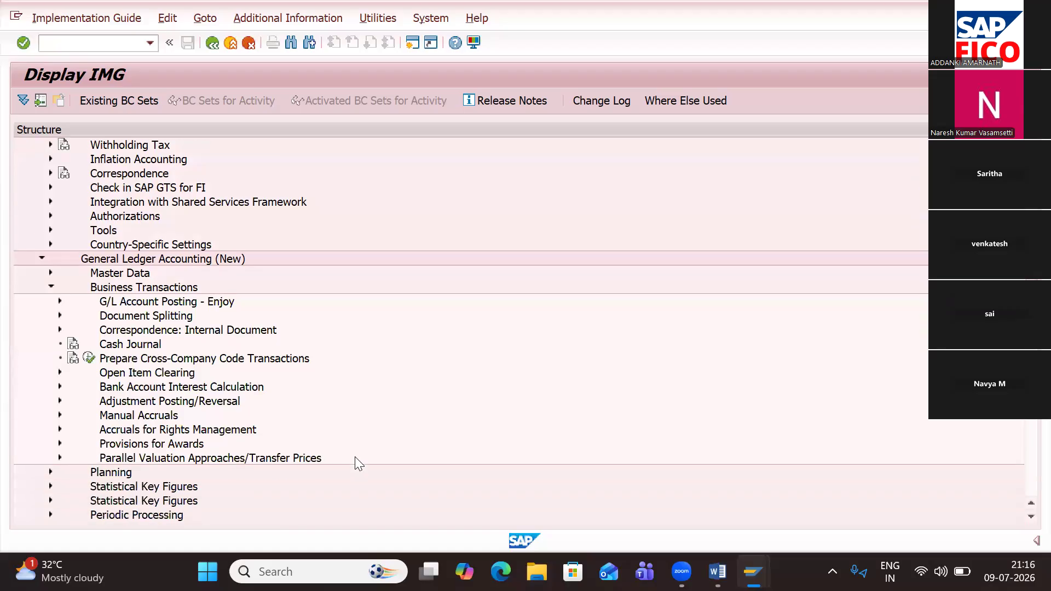
pyautogui.scroll(1, 329, 460)
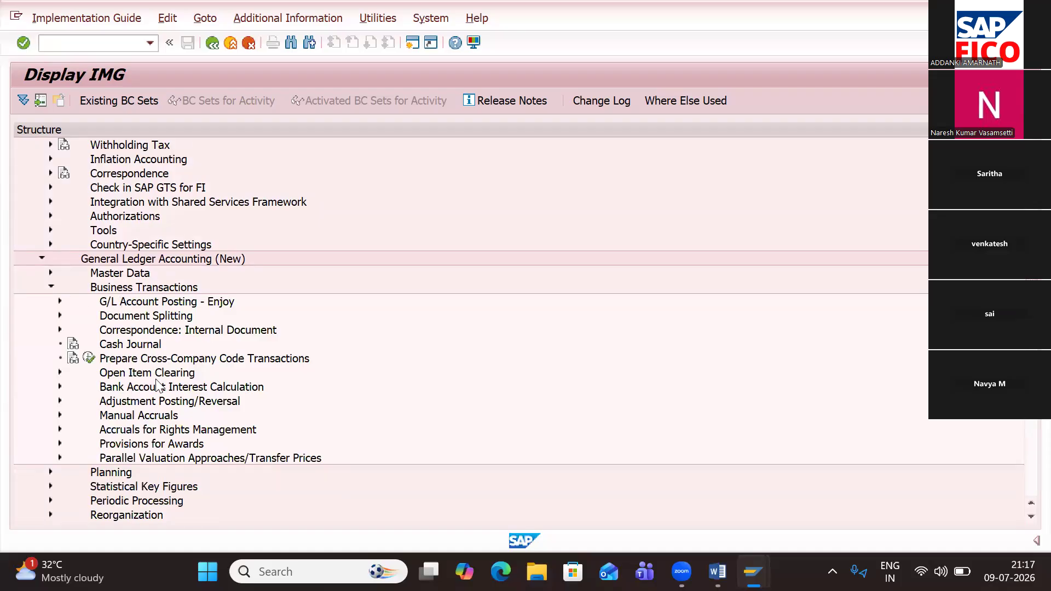
pyautogui.click(60, 401)
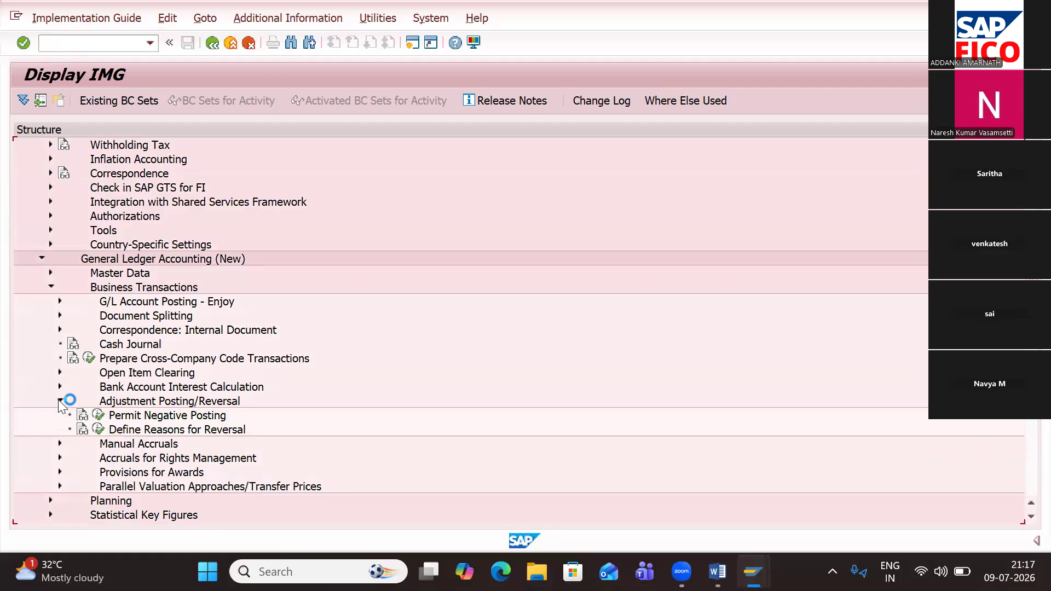
pyautogui.click(97, 432)
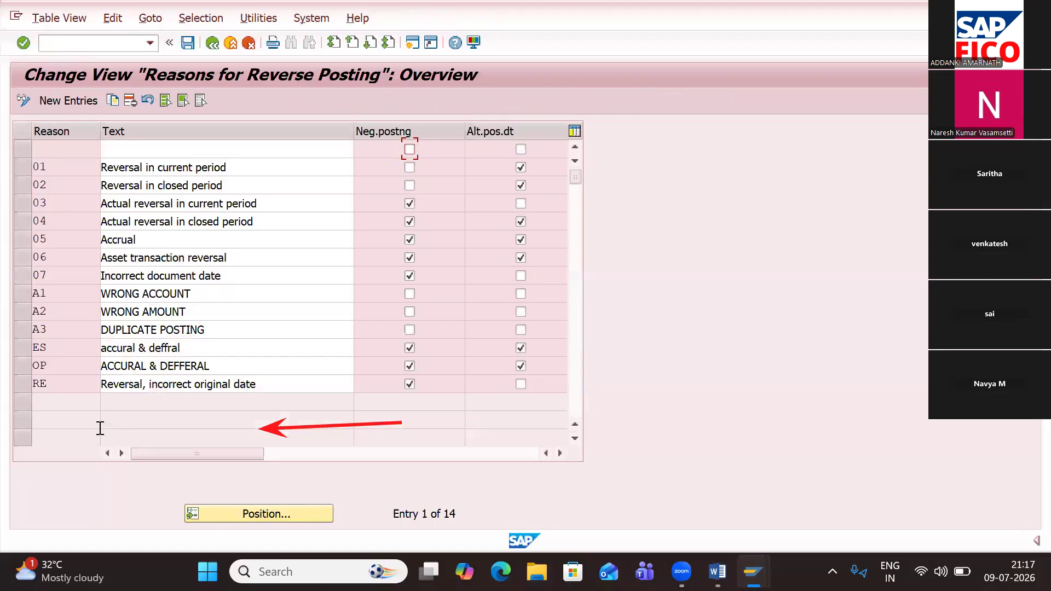
# Step: Start new reversal reason entries and copy the list from "Posting date wrong" to "Tax code wrong" out of the Word notes
pyautogui.click(66, 104)
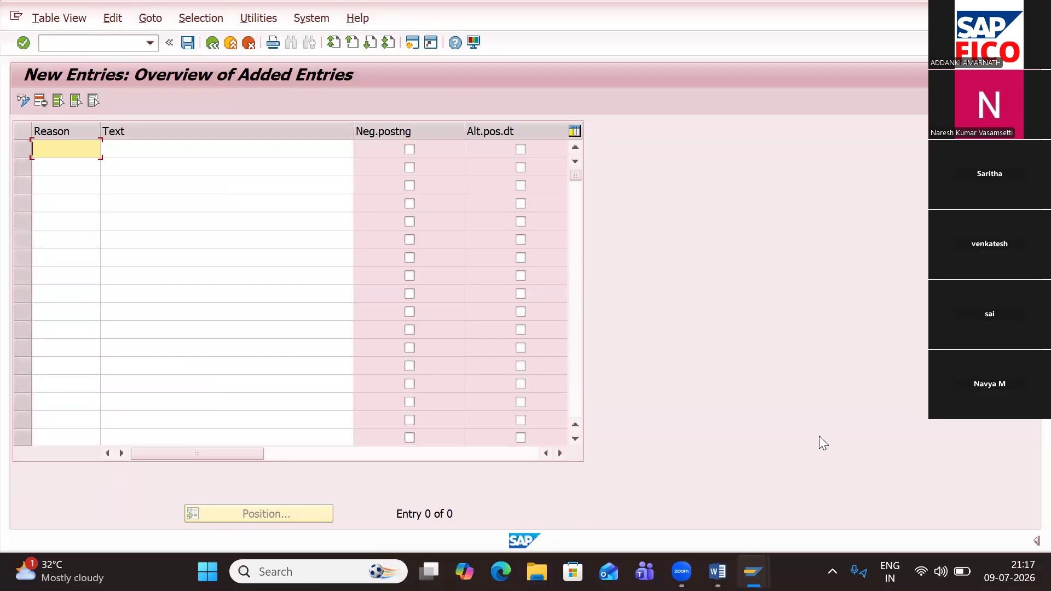
pyautogui.moveTo(717, 572)
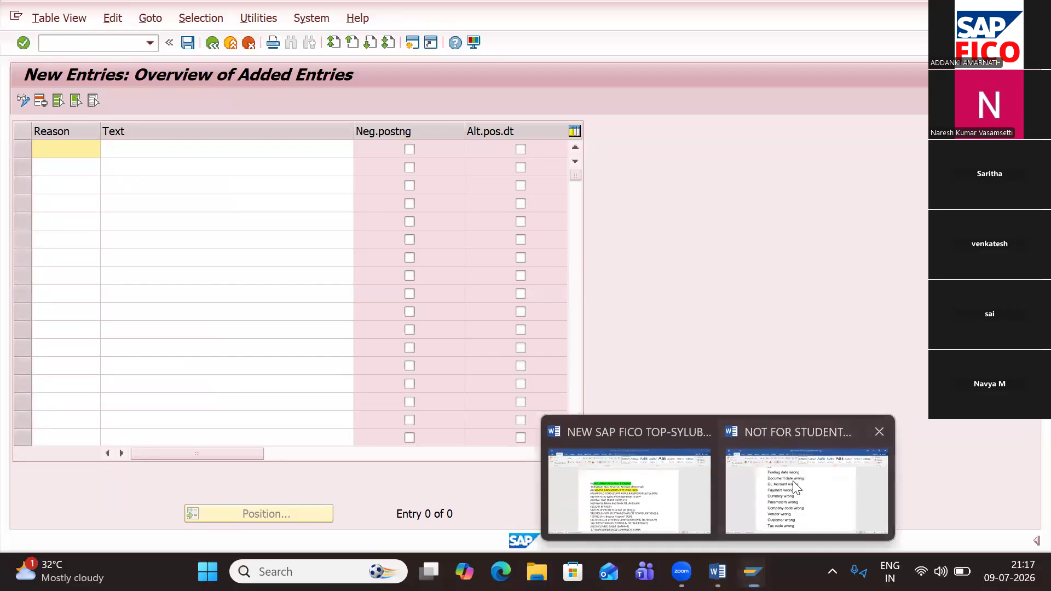
pyautogui.click(797, 487)
pyautogui.moveTo(270, 148); pyautogui.dragTo(443, 203)
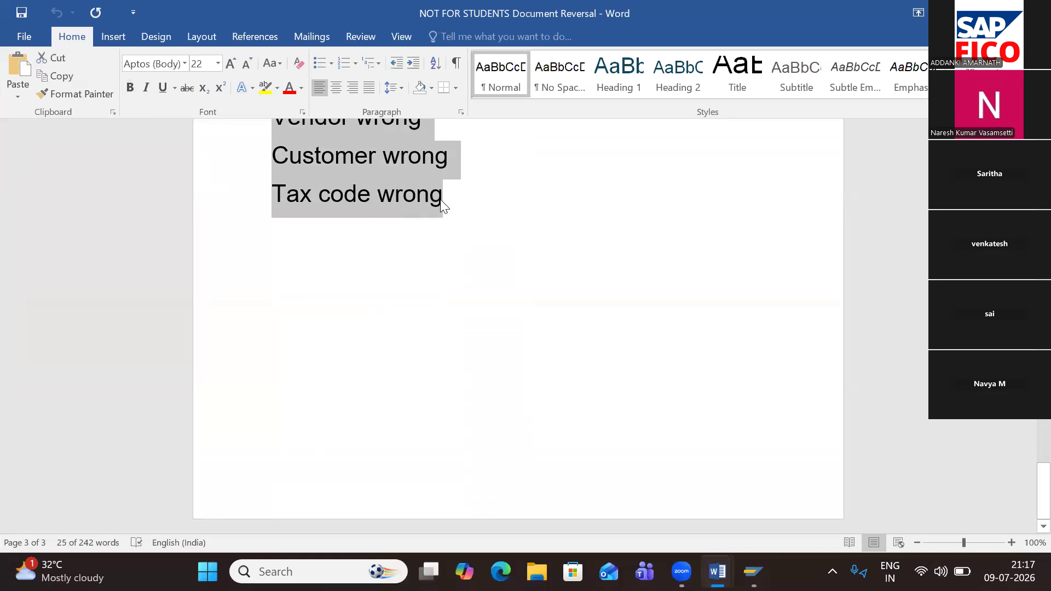
pyautogui.hotkey('alt', 'Tab')
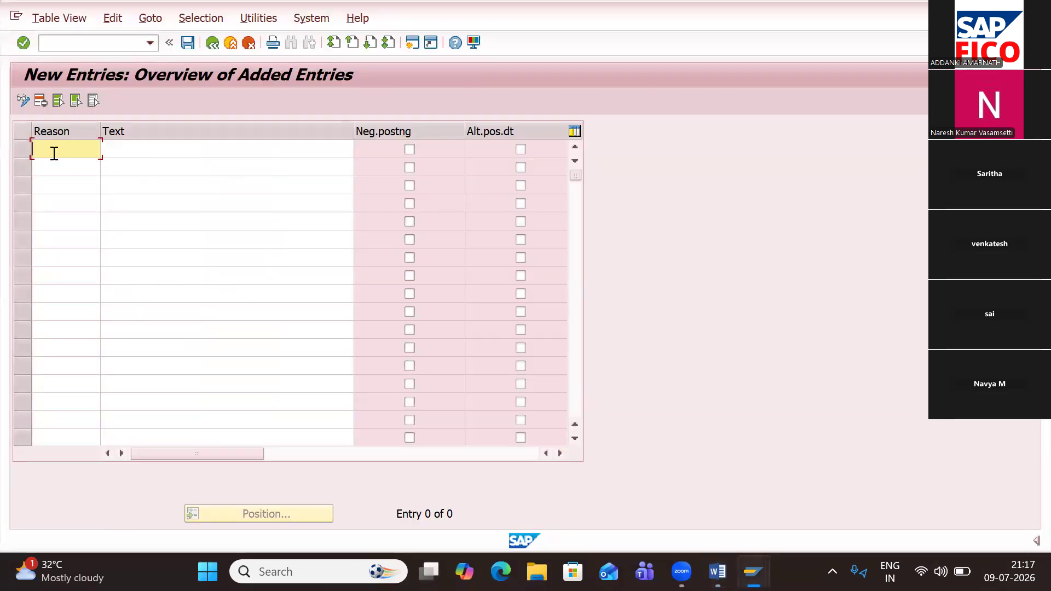
# Step: Paste the copied list of wrong-entry reasons into the Reason column and into the Text column of the new entries
pyautogui.write('Po Do GL Pa Cu Pa Co Ve Cu Ta')
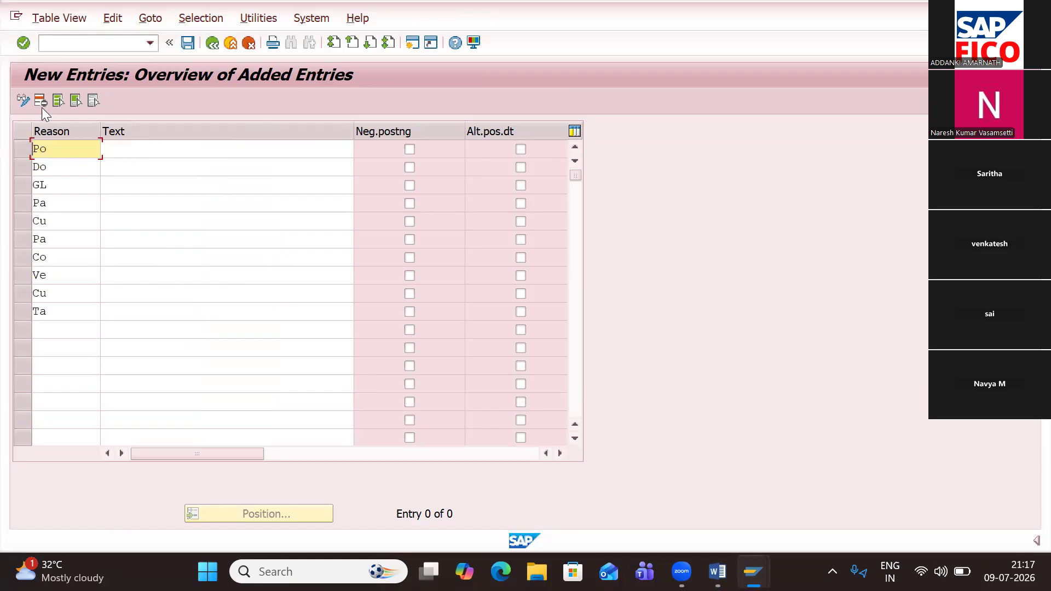
pyautogui.click(168, 153)
pyautogui.write('Posting date wrong Document date wrong GL Account wrong Payment wrong Currency wrong Parameters wrong Company code wrong Vendor wrong Customer wrong Tax code wrong')
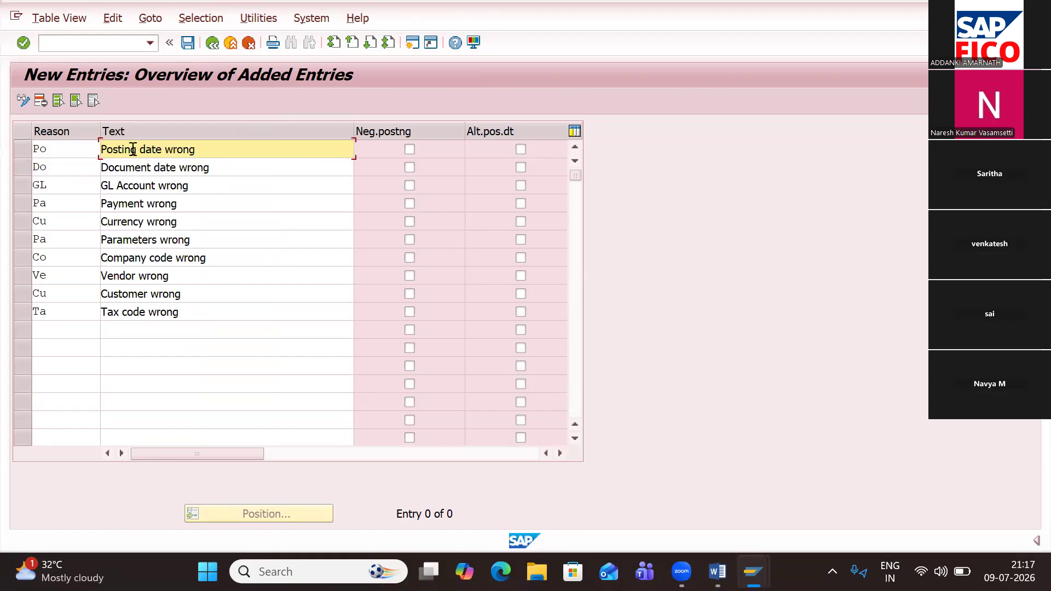
# Step: Clear the pasted reason codes from all ten new entries, from Posting date wrong to Tax code wrong
pyautogui.click(70, 149)
pyautogui.press('BackSpace')
pyautogui.press('BackSpace')
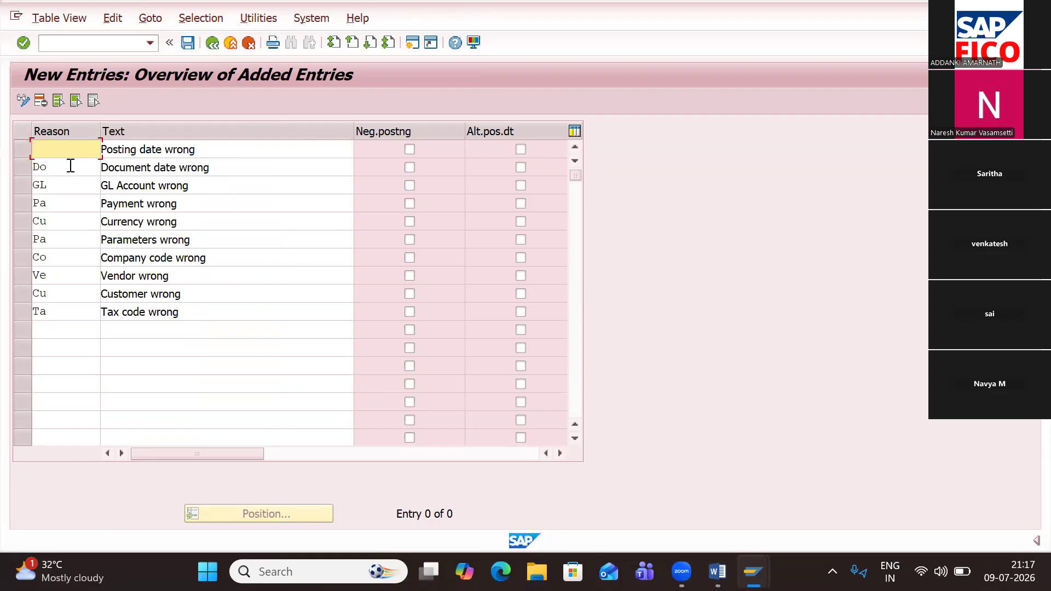
pyautogui.click(70, 166)
pyautogui.press('BackSpace')
pyautogui.press('BackSpace')
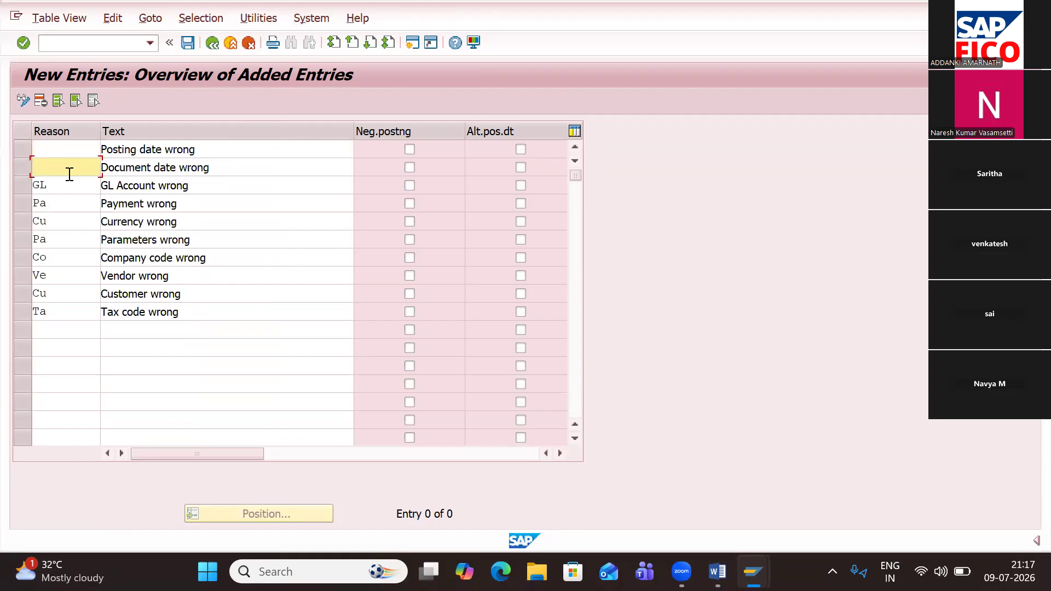
pyautogui.click(75, 185)
pyautogui.press('BackSpace')
pyautogui.press('BackSpace')
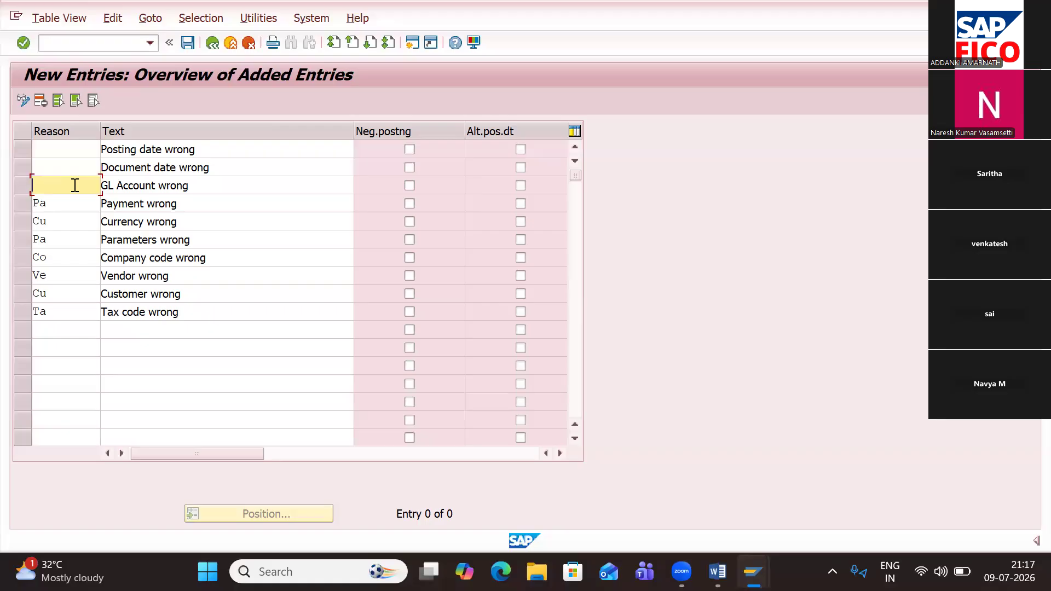
pyautogui.click(71, 202)
pyautogui.press('BackSpace')
pyautogui.press('BackSpace')
pyautogui.click(71, 213)
pyautogui.press('BackSpace')
pyautogui.press('BackSpace')
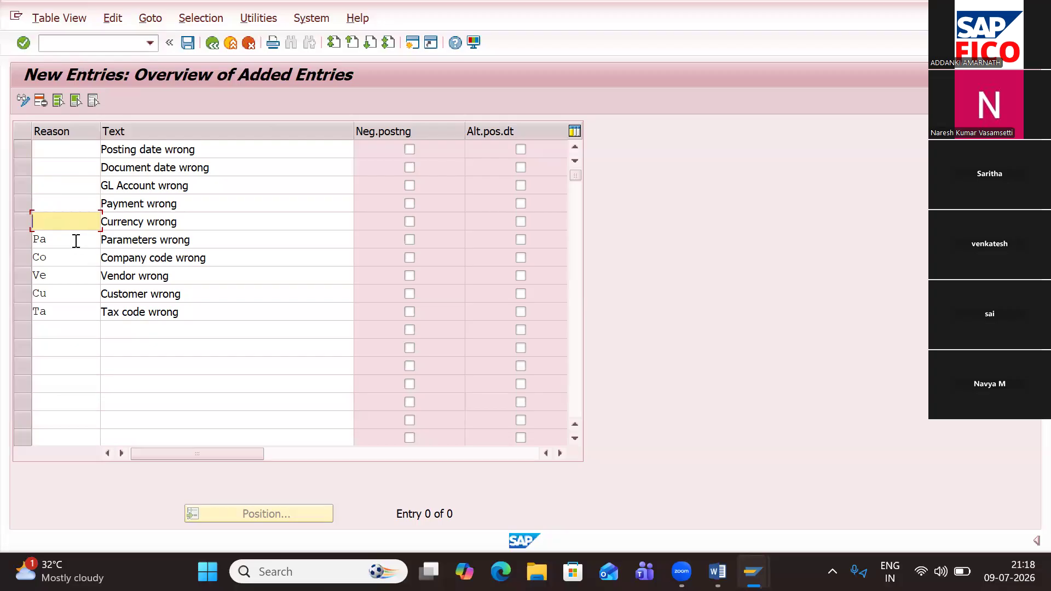
pyautogui.click(76, 241)
pyautogui.press('BackSpace')
pyautogui.press('BackSpace')
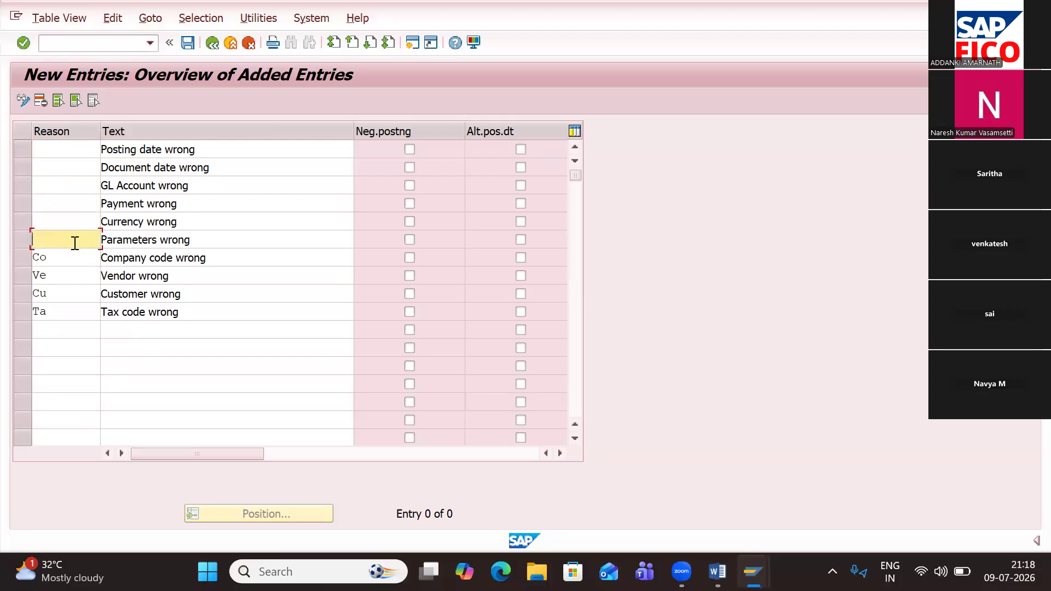
pyautogui.click(79, 254)
pyautogui.press('BackSpace')
pyautogui.press('BackSpace')
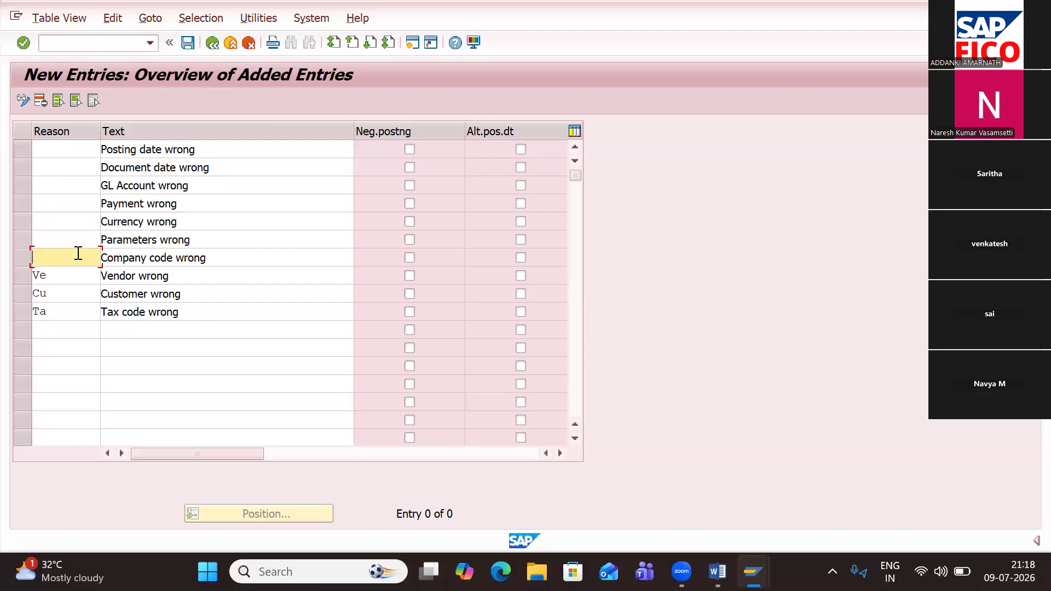
pyautogui.click(86, 274)
pyautogui.press('BackSpace')
pyautogui.press('BackSpace')
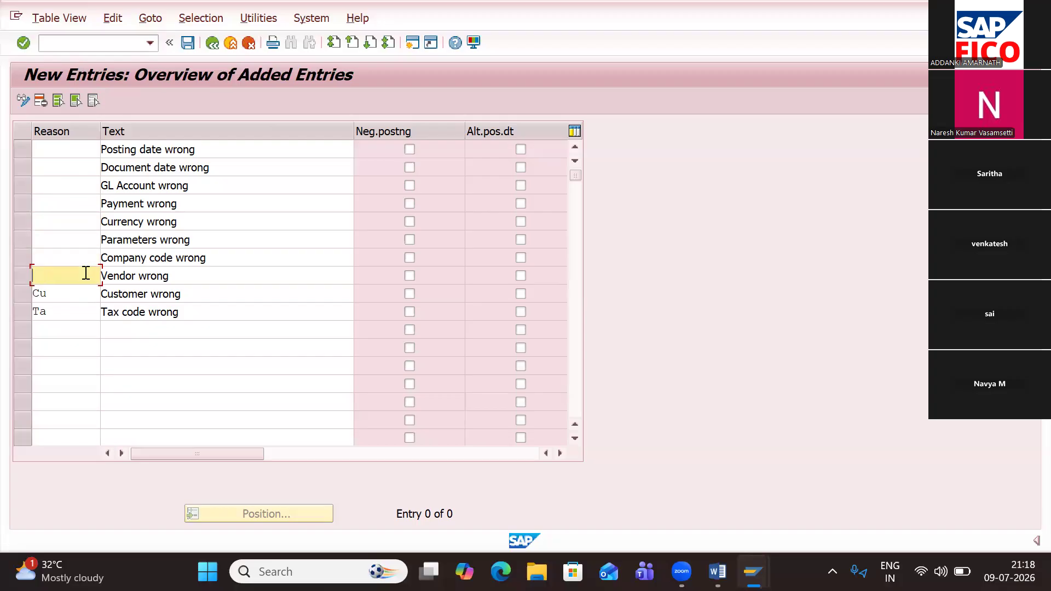
pyautogui.click(86, 290)
pyautogui.press('BackSpace')
pyautogui.press('BackSpace')
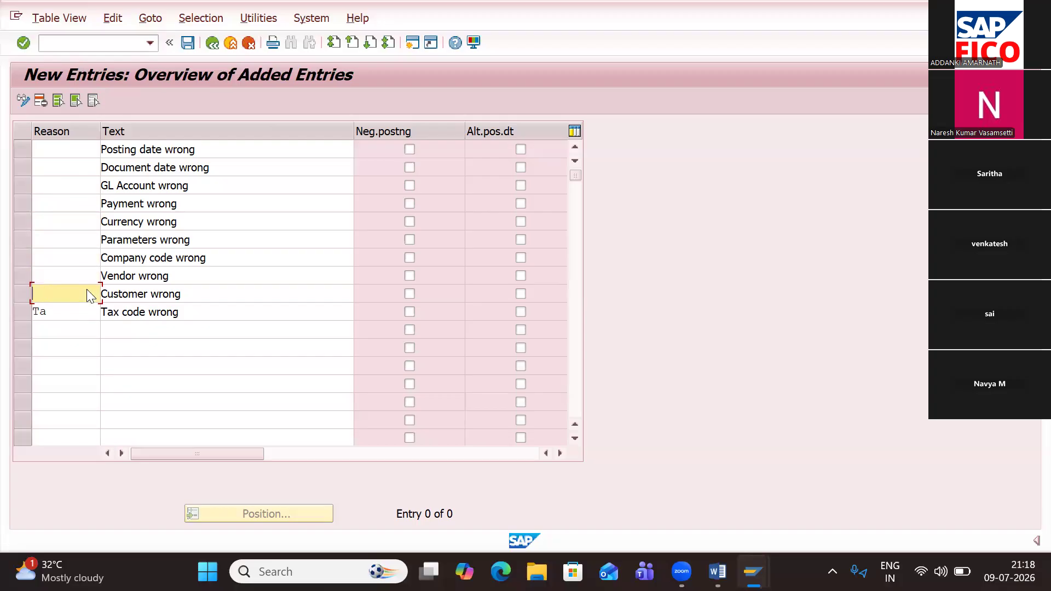
pyautogui.click(87, 313)
pyautogui.press('BackSpace')
pyautogui.press('BackSpace')
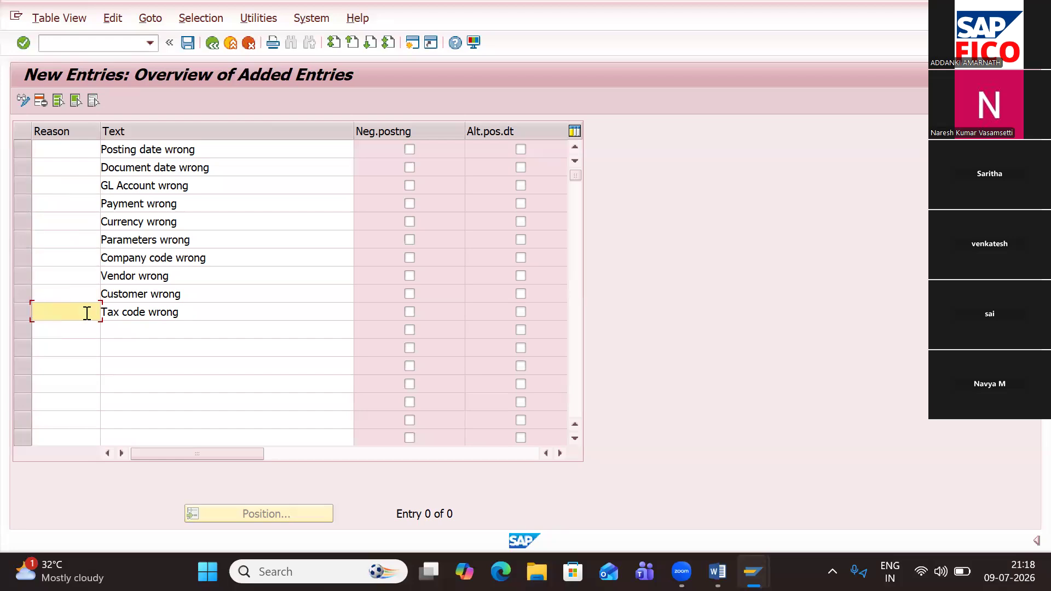
# Step: Assign reason code P1 to Posting date wrong and P2 to Document date wrong
pyautogui.click(85, 149)
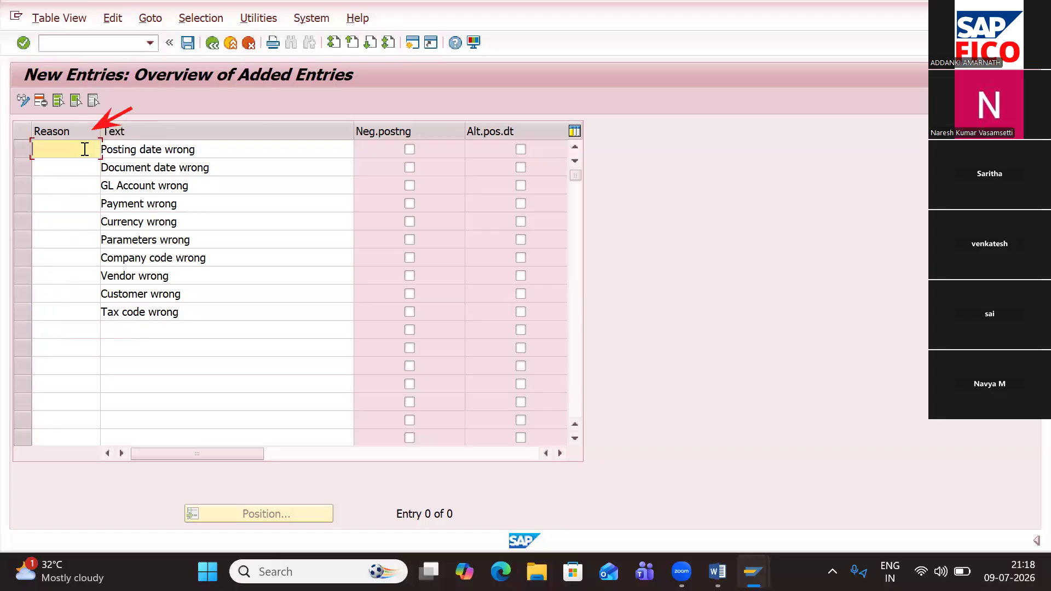
pyautogui.write('P1')
pyautogui.press('Return')
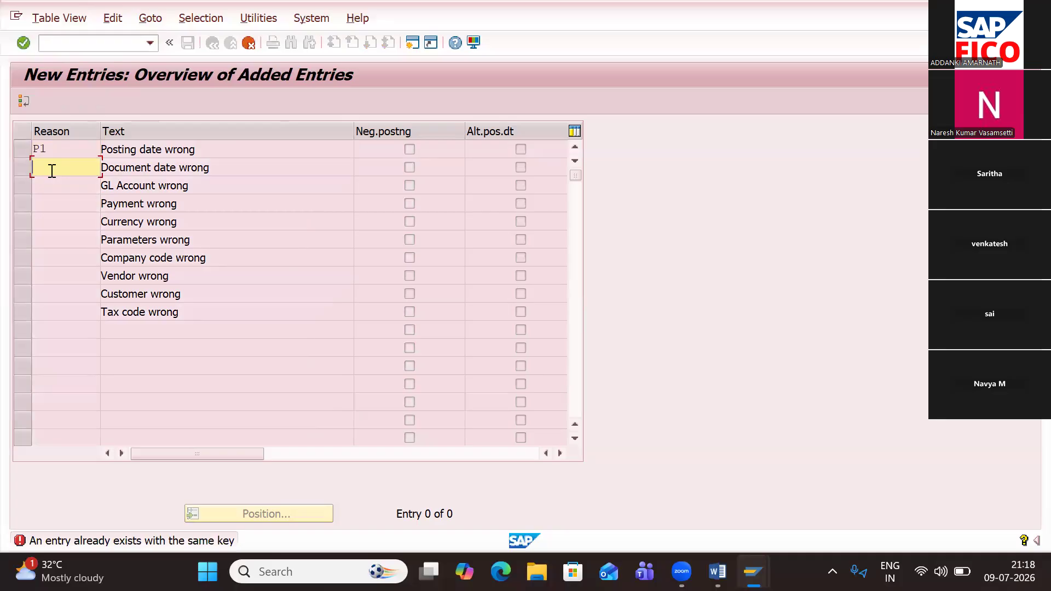
pyautogui.write('P2')
# Step: Try reason code P3 for GL Account wrong, and cancel the maintenance with its changes discarded
pyautogui.click(64, 186)
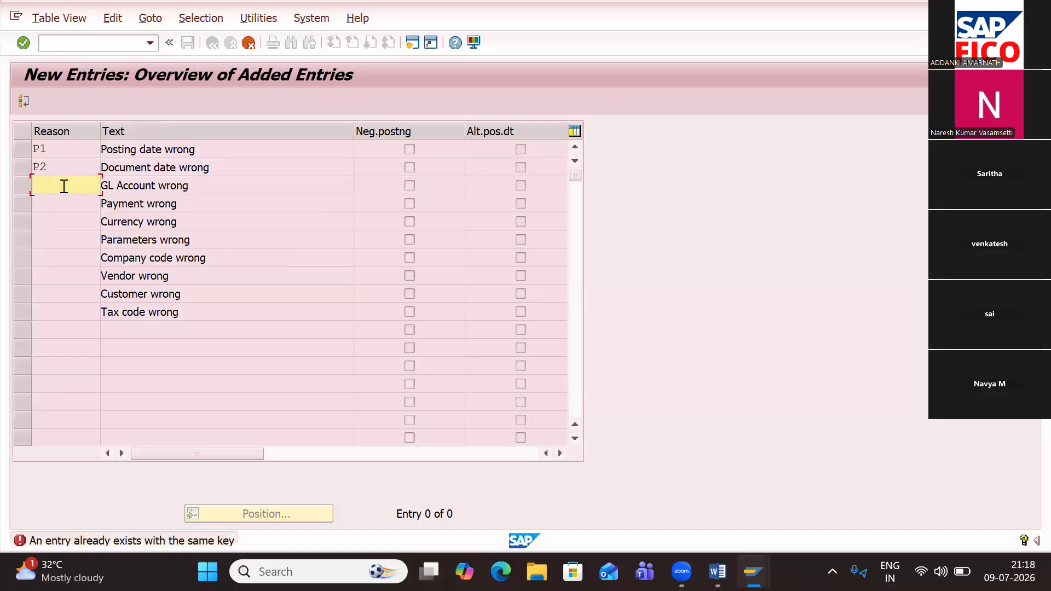
pyautogui.write('P3')
pyautogui.click(249, 43)
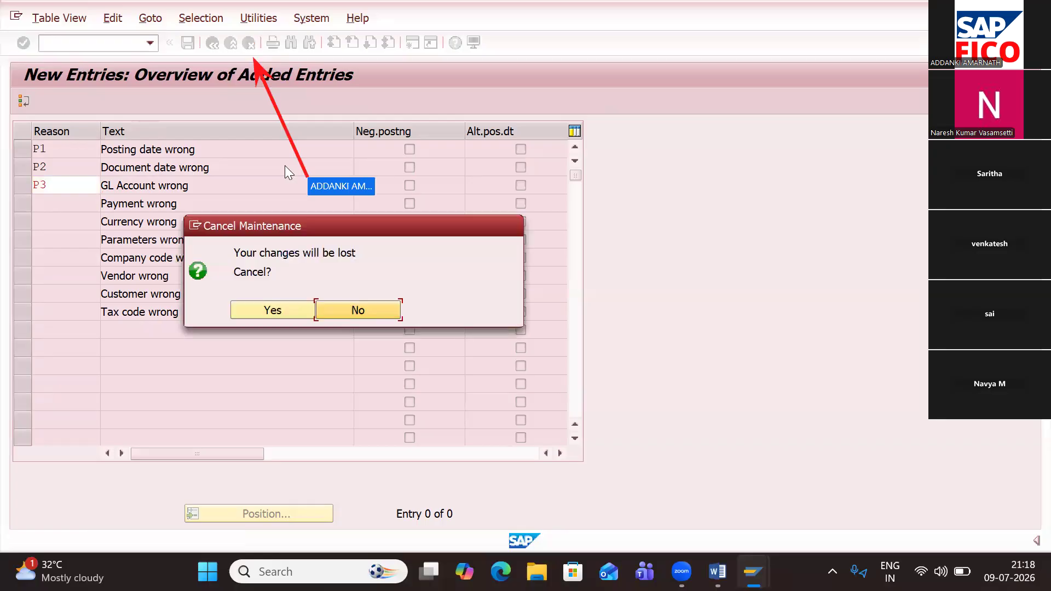
pyautogui.click(268, 312)
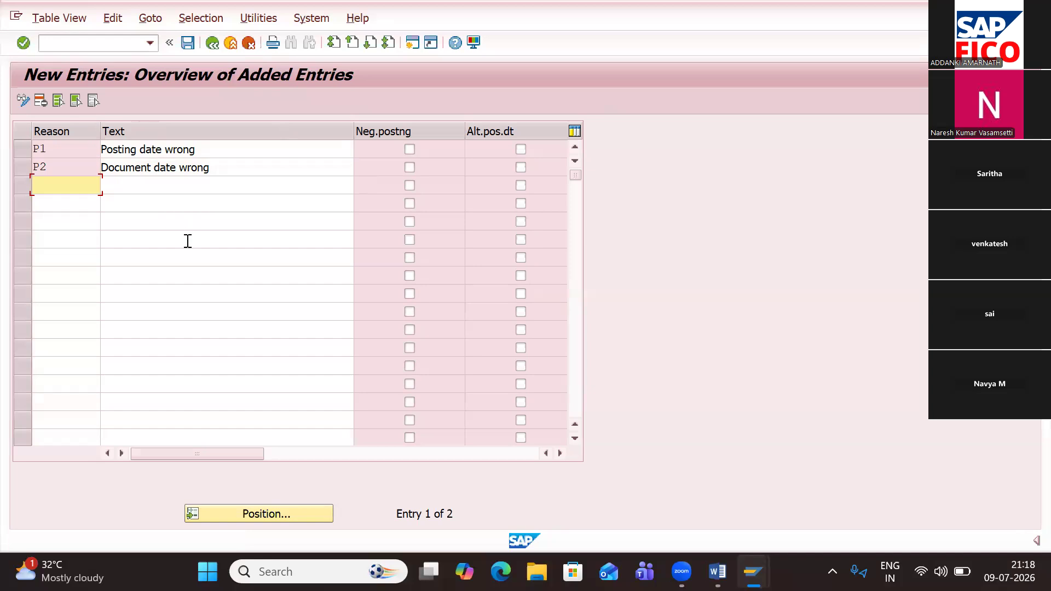
# Step: Return to the reasons overview, start new entries again and paste the copied wrong-entry reasons into the Text column
pyautogui.click(212, 42)
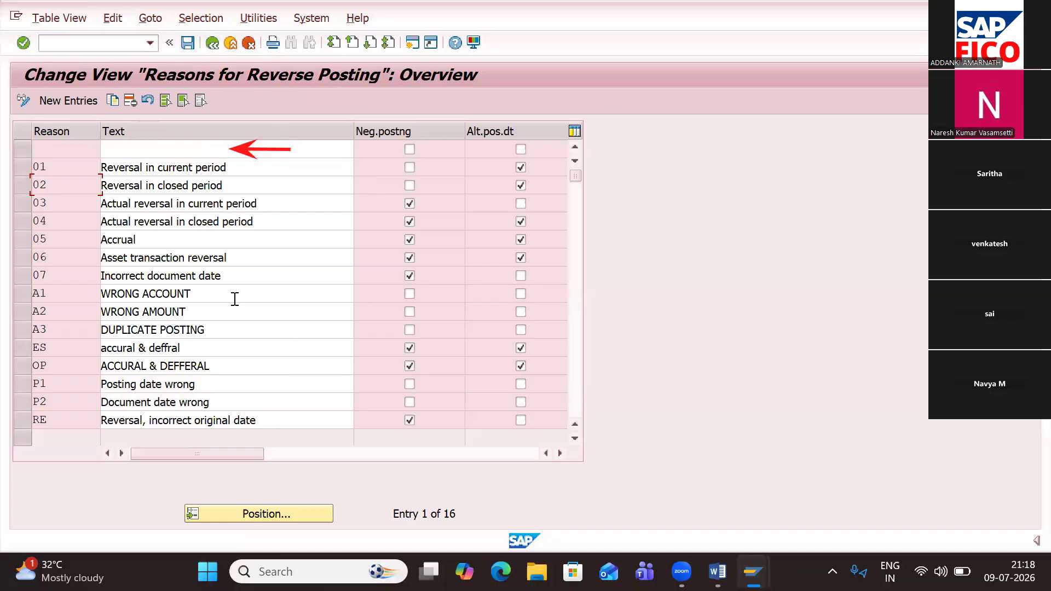
pyautogui.click(50, 97)
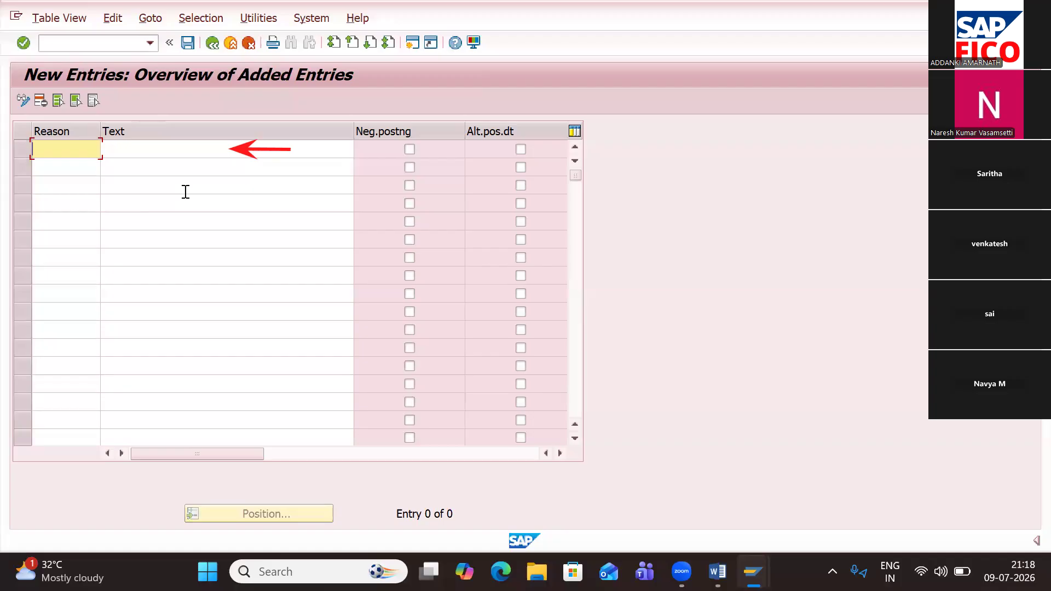
pyautogui.click(211, 151)
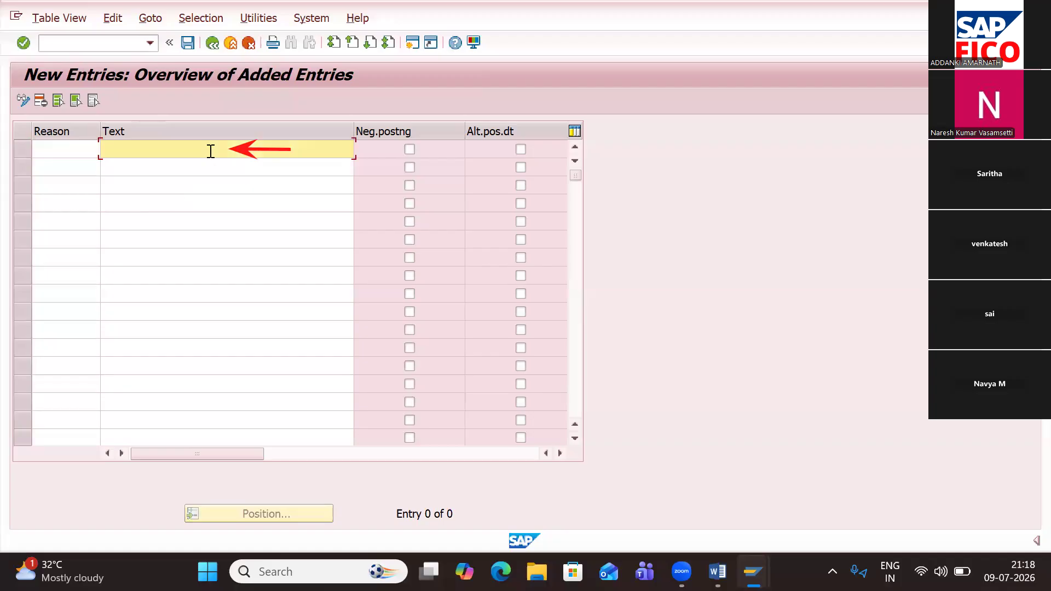
pyautogui.write('Posting date wrong Document date wrong GL Account wrong Payment wrong Currency wrong Parameters wrong Company code wrong Vendor wrong Customer wrong Tax code wrong')
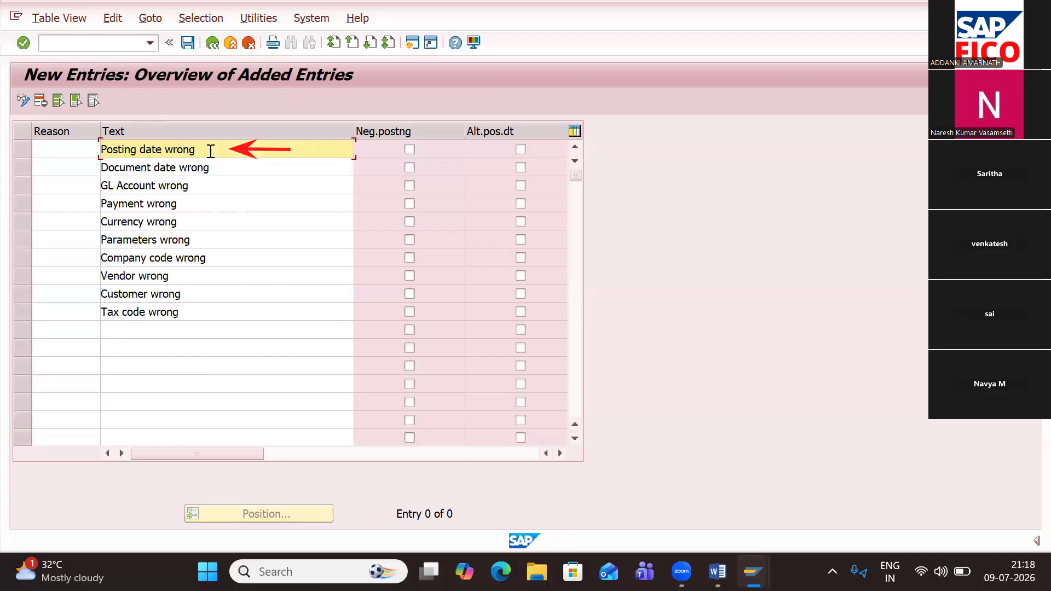
# Step: Assign reason codes K1 to Posting date wrong, K2 to Document date wrong, K3 to GL Account wrong and K4 to Payment wrong
pyautogui.click(57, 148)
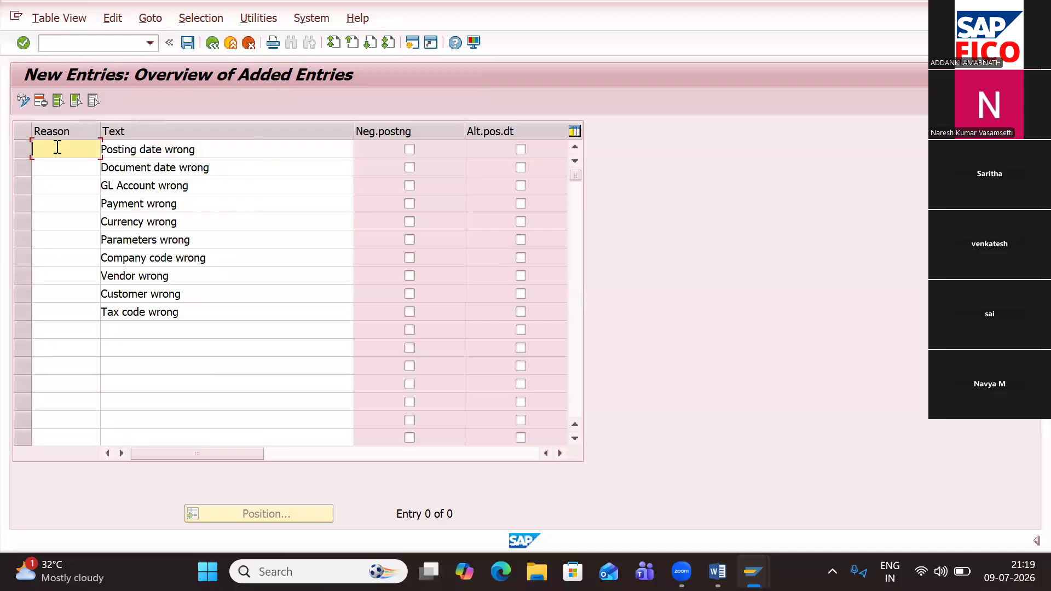
pyautogui.write('K1')
pyautogui.click(69, 163)
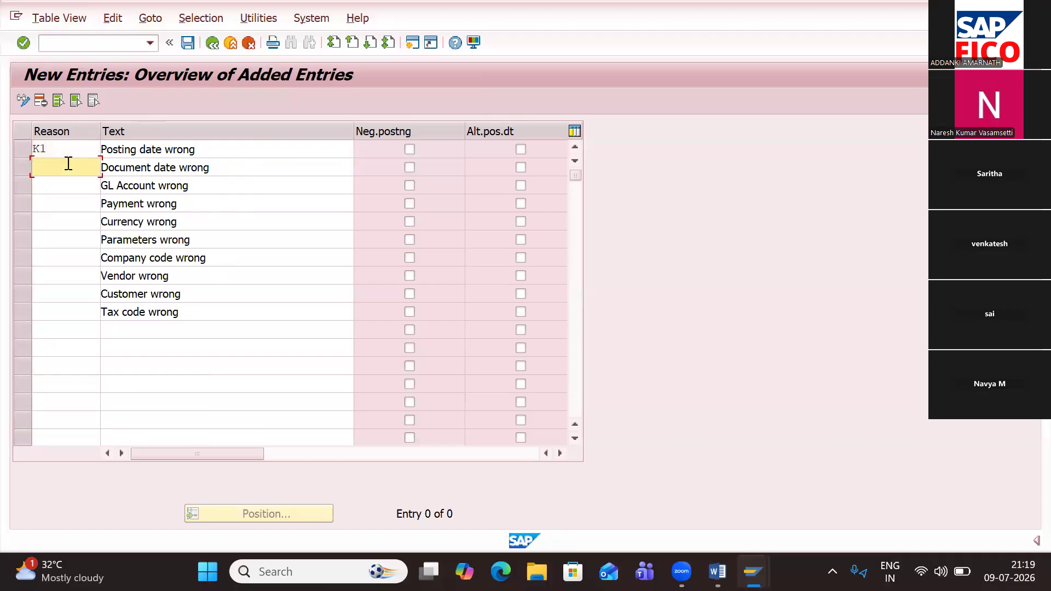
pyautogui.write('K2')
pyautogui.click(65, 187)
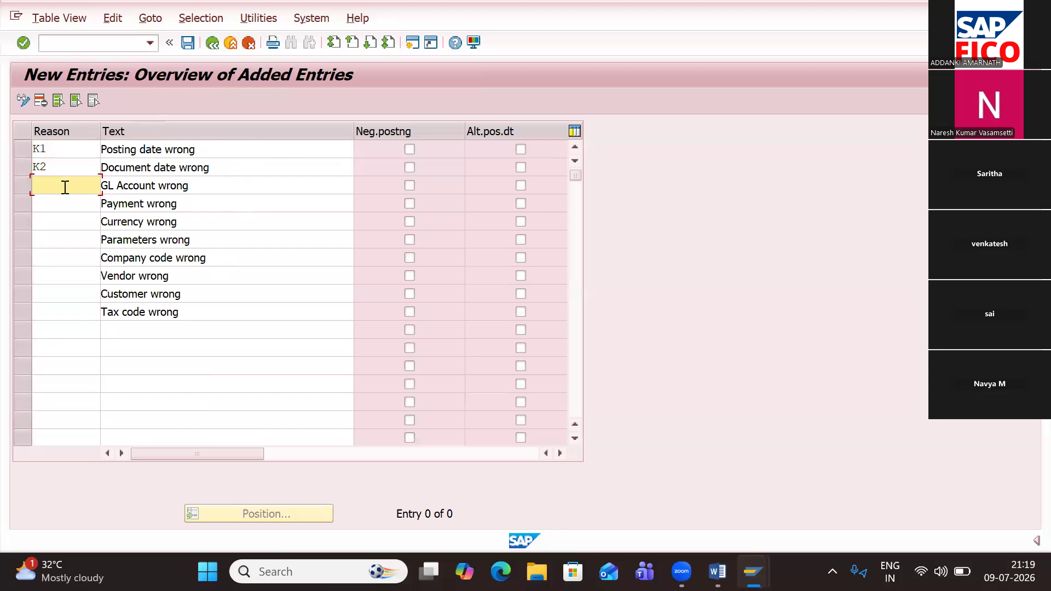
pyautogui.write('K3')
pyautogui.click(68, 200)
pyautogui.write('4')
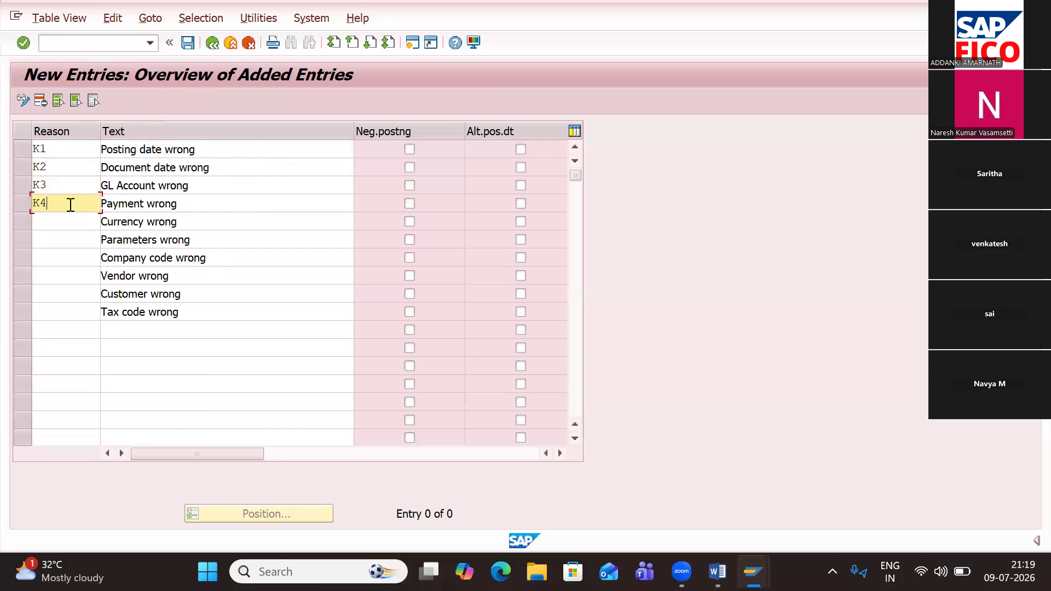
# Step: Assign reason codes K5 to Currency wrong, K6 to Parameters wrong, K7 to Company code wrong and K8 to Vendor wrong
pyautogui.click(68, 215)
pyautogui.write('K5')
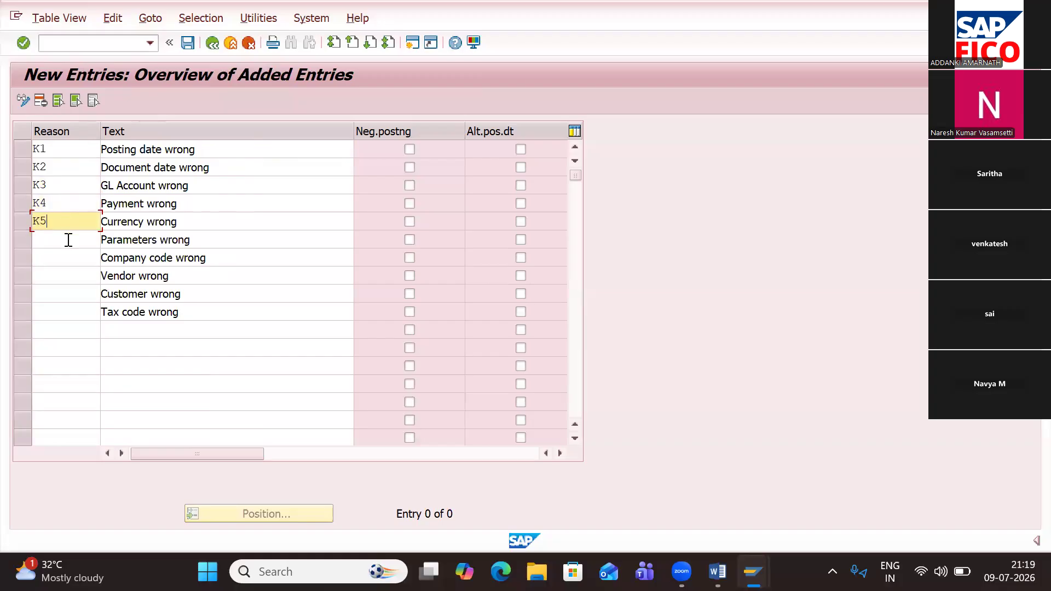
pyautogui.click(68, 240)
pyautogui.write('K')
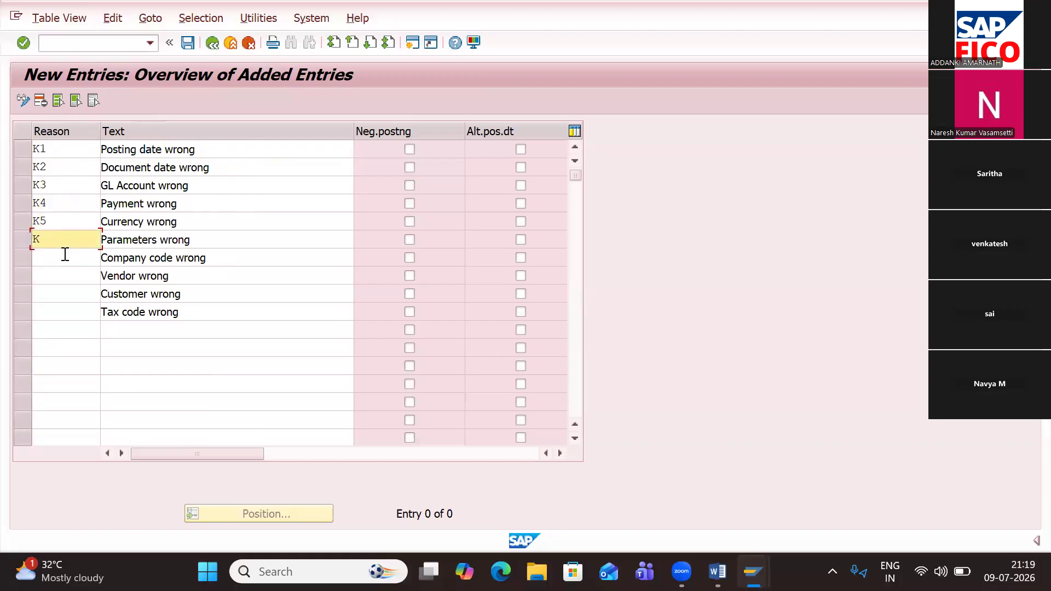
pyautogui.write('6')
pyautogui.click(64, 255)
pyautogui.write('K')
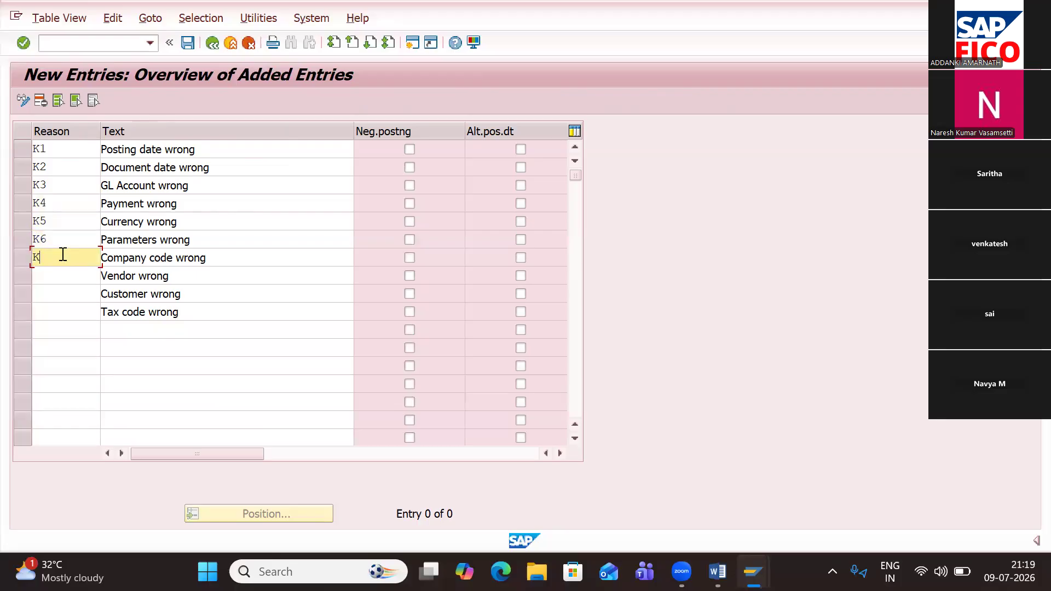
pyautogui.write('7')
pyautogui.click(71, 284)
pyautogui.write('K8')
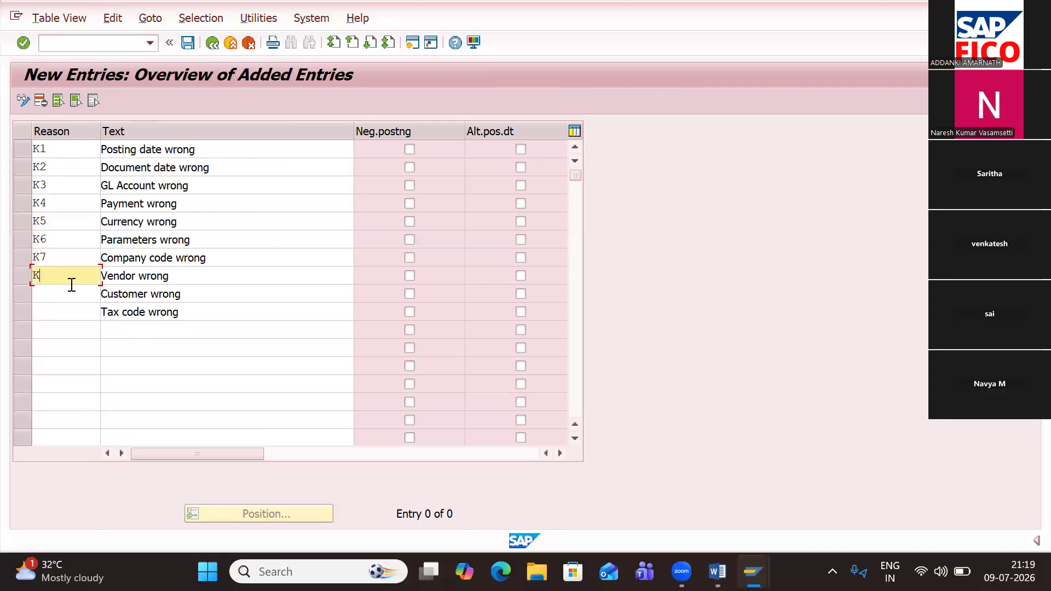
# Step: Assign reason codes K9 to Customer wrong and K0 to Tax code wrong, and save the entries in customizing request DPKK900221
pyautogui.click(66, 301)
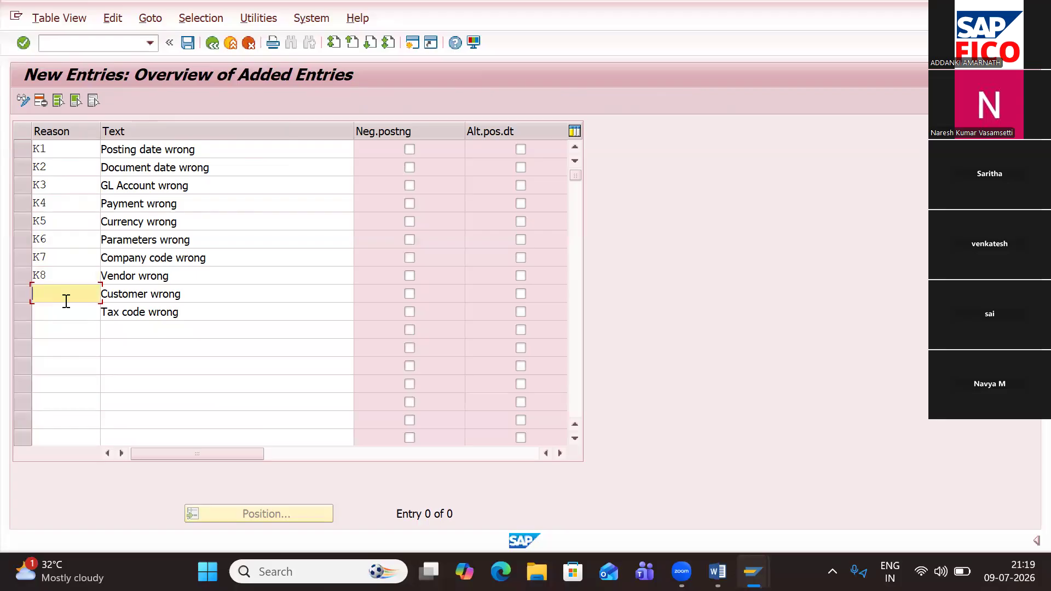
pyautogui.write('K9')
pyautogui.click(61, 313)
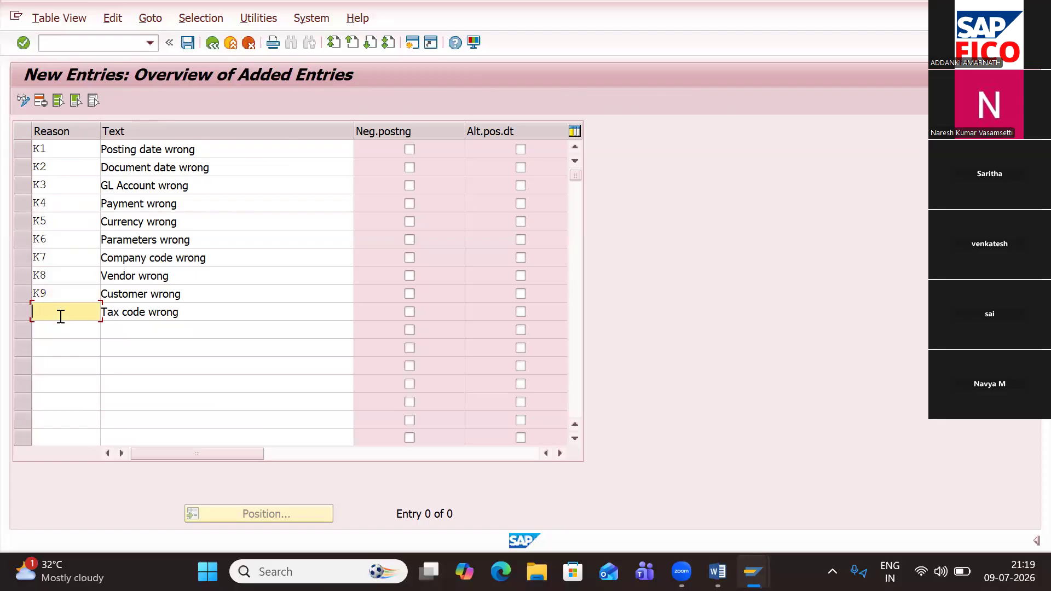
pyautogui.write('K')
pyautogui.write('1')
pyautogui.press('BackSpace')
pyautogui.write('0')
pyautogui.click(189, 44)
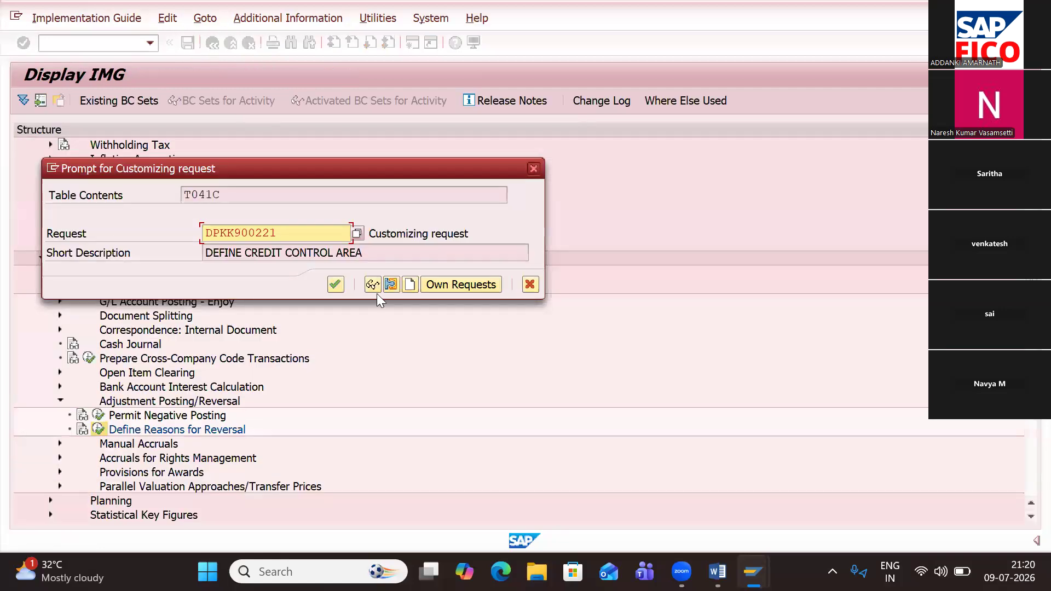
pyautogui.click(336, 286)
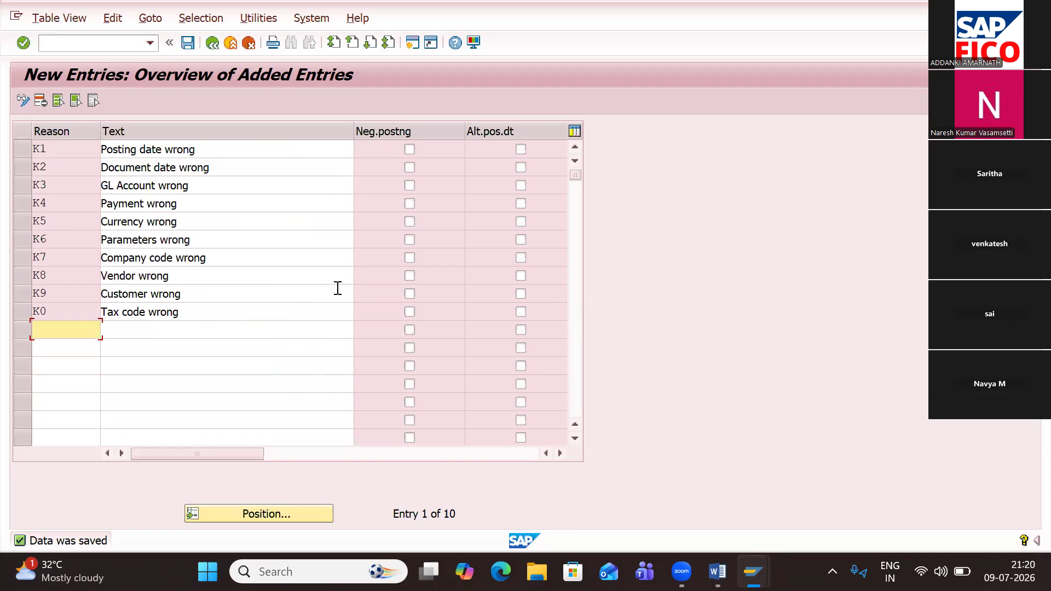
# Step: Switch to the Document Reversal notes in Word and go back to the list of reversal types with their transaction codes
pyautogui.hotkey('alt', 'Tab')
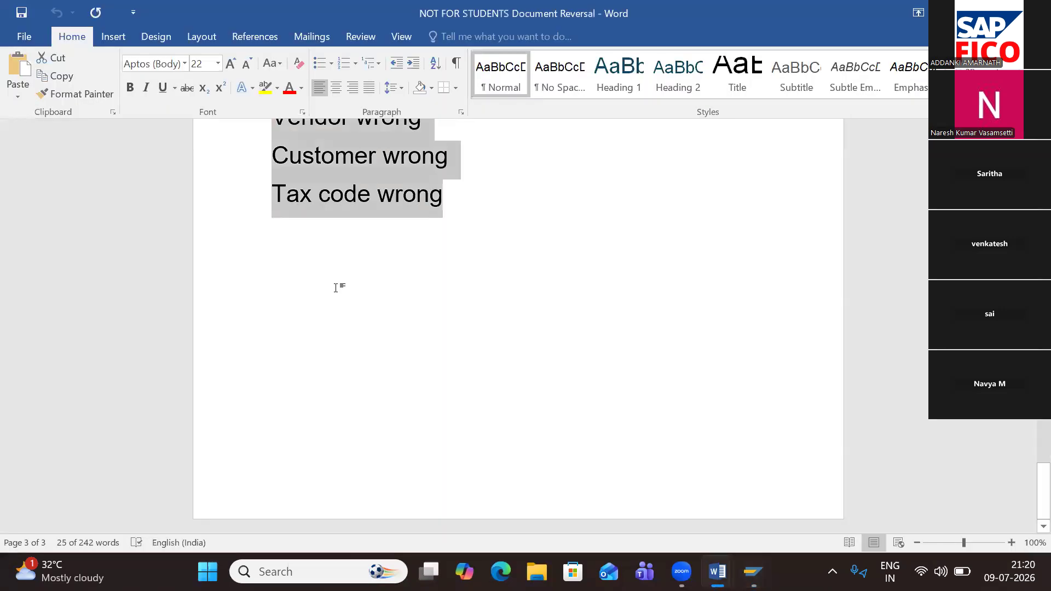
pyautogui.scroll(2, 558, 289)
pyautogui.click(557, 286)
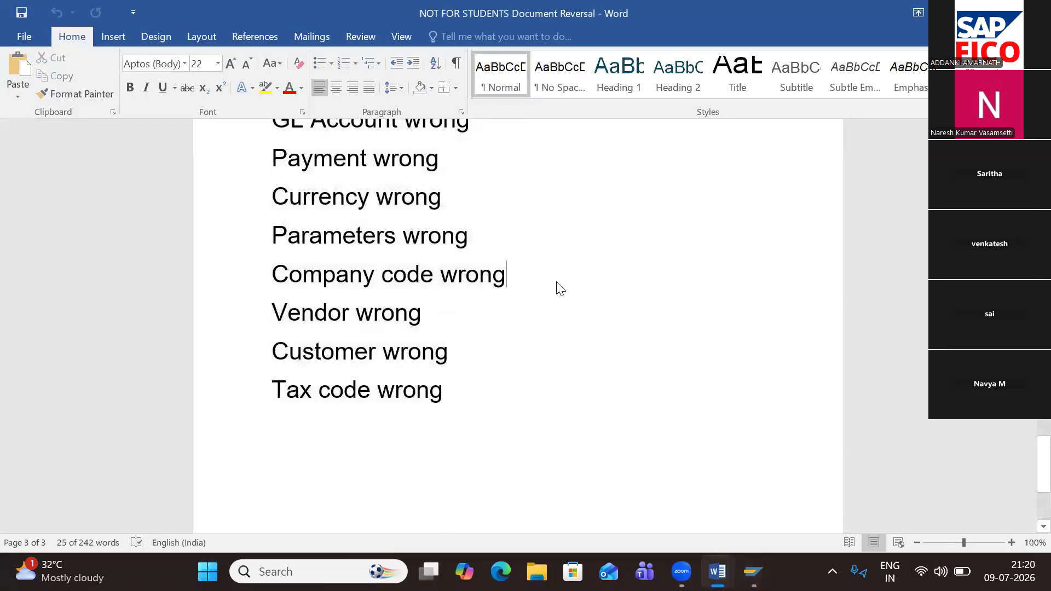
pyautogui.scroll(2, 558, 283)
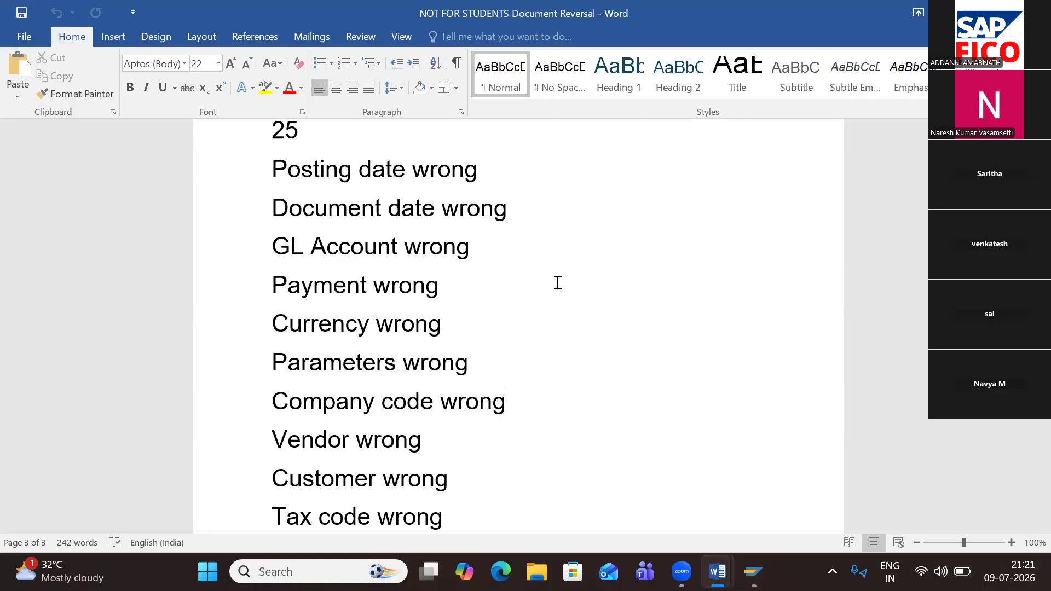
pyautogui.scroll(15, 558, 283)
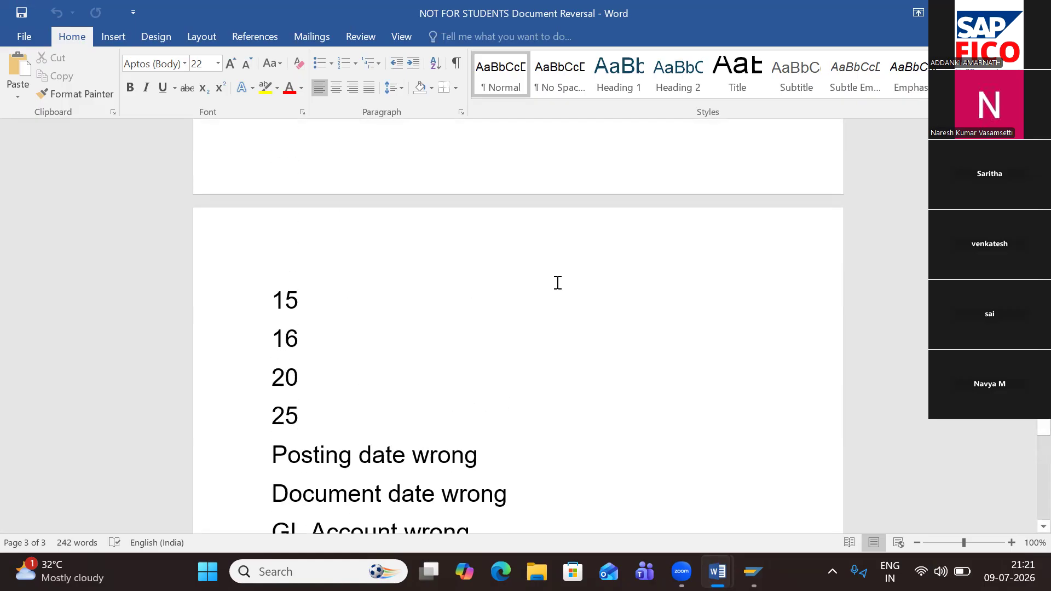
pyautogui.scroll(3, 558, 283)
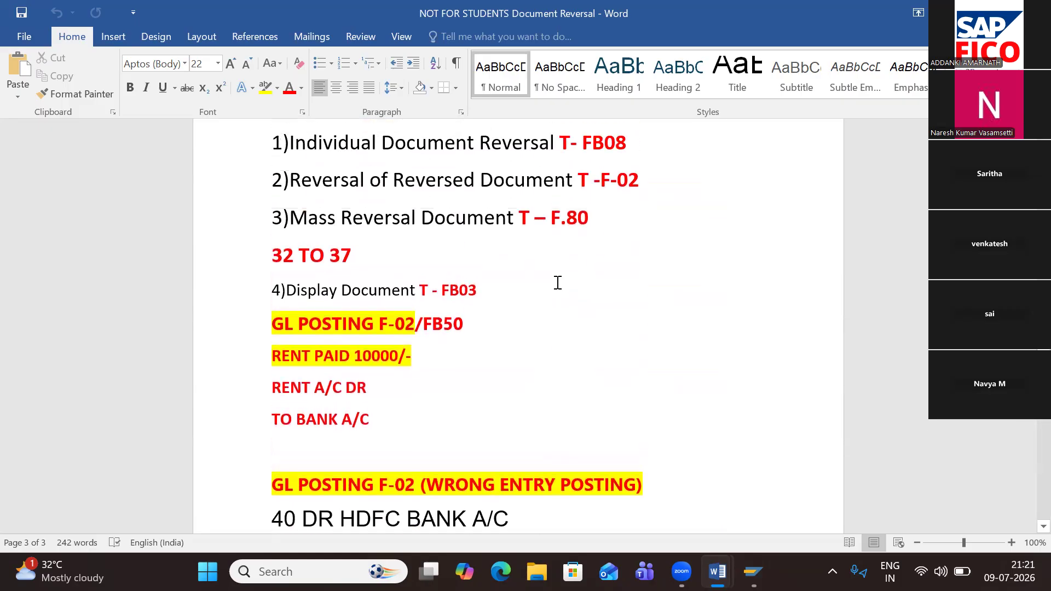
# Step: Switch from the Word notes to SAP, start G/L document entry with transaction FB50 and set the document date to 09.07.2026
pyautogui.hotkey('alt', 'Tab')
pyautogui.hotkey('alt', 'Tab')
pyautogui.scroll(3, 577, 306)
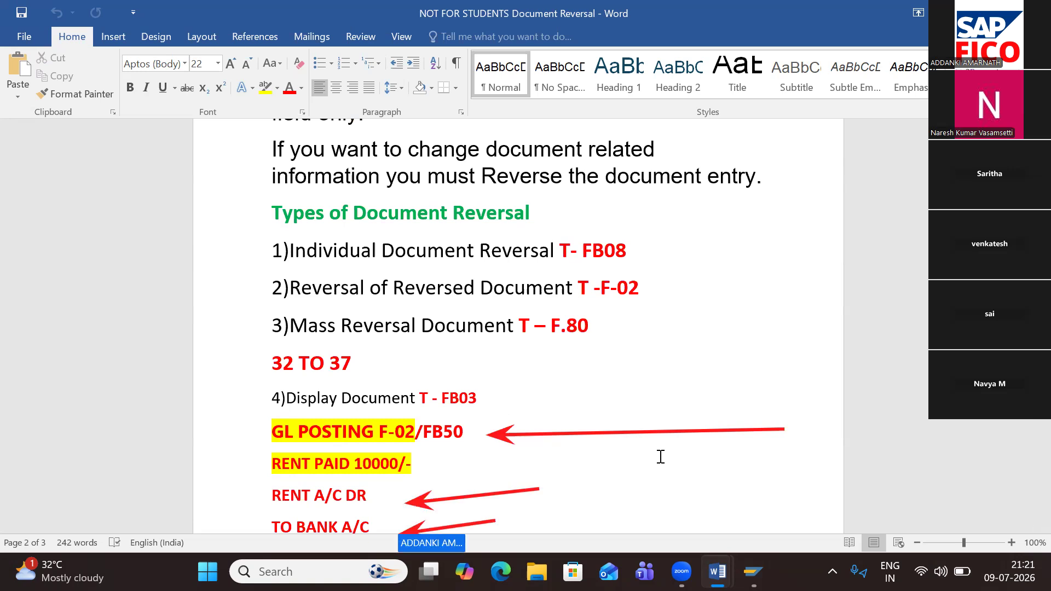
pyautogui.scroll(-1, 660, 457)
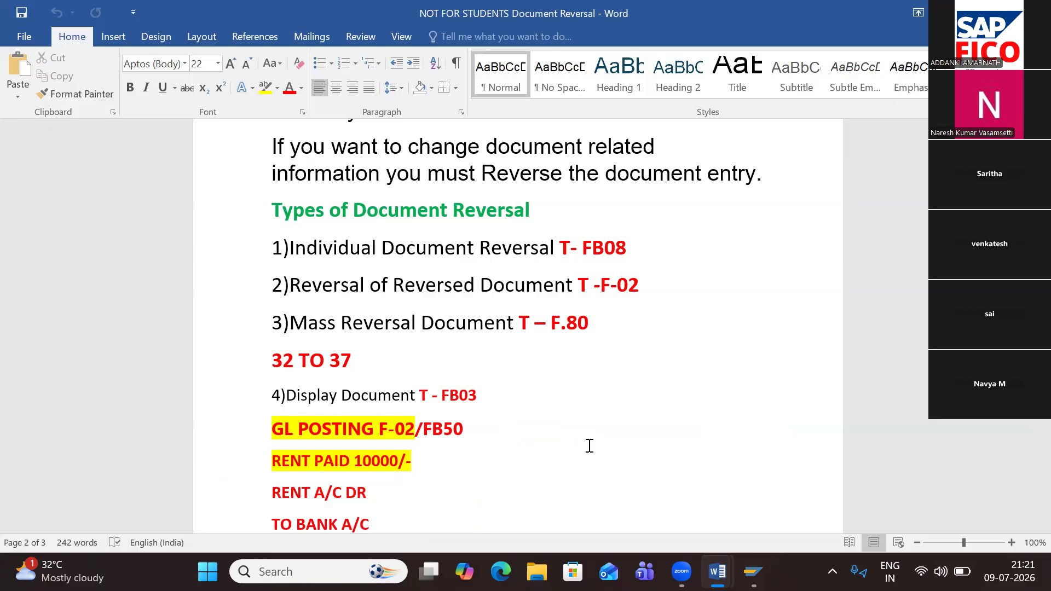
pyautogui.hotkey('alt', 'Tab')
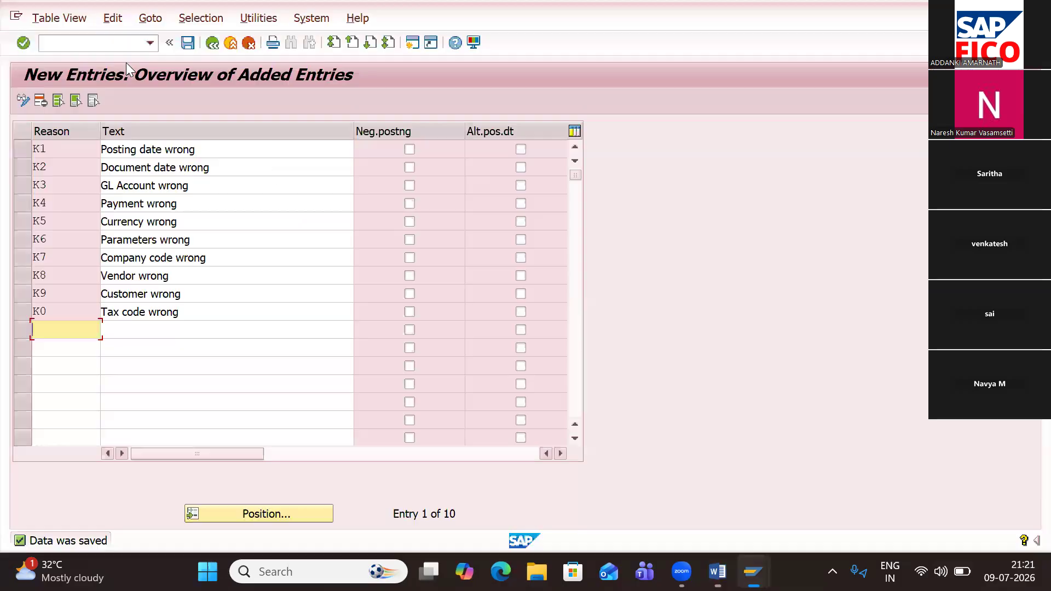
pyautogui.click(100, 46)
pyautogui.write('/NFB50')
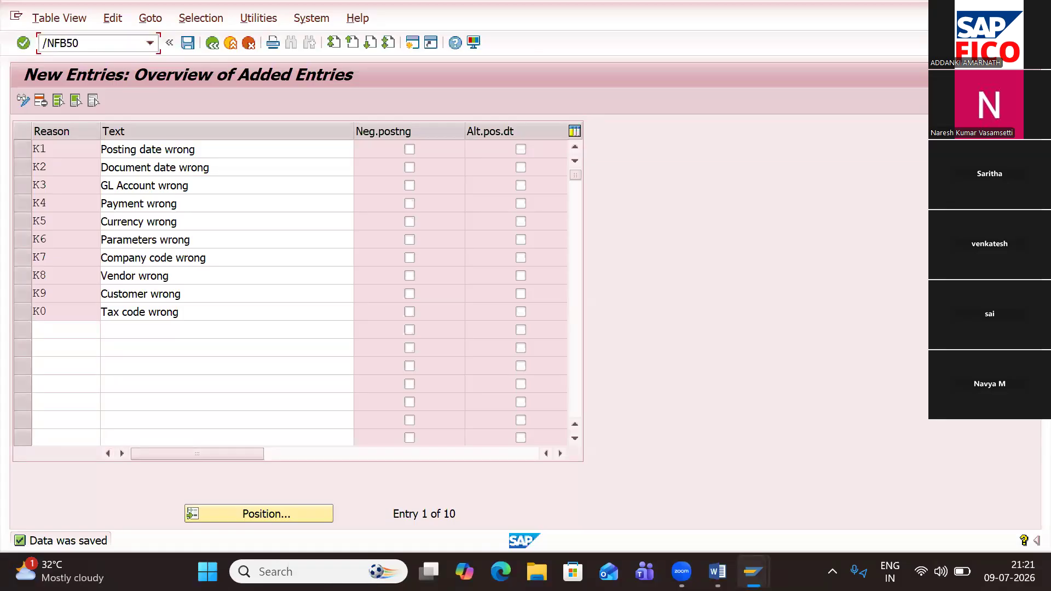
pyautogui.press('Return')
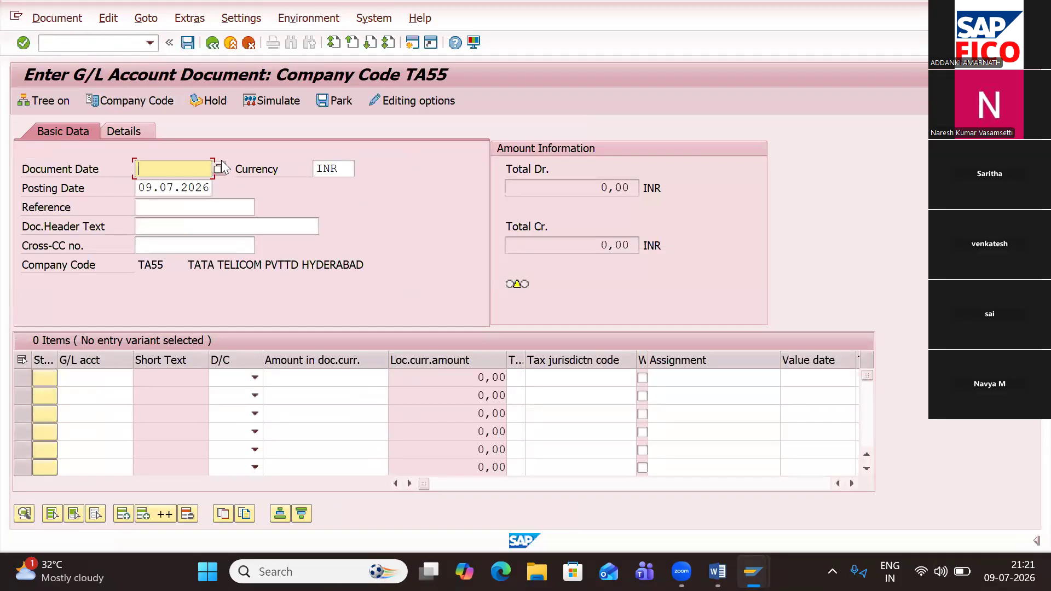
pyautogui.click(219, 169)
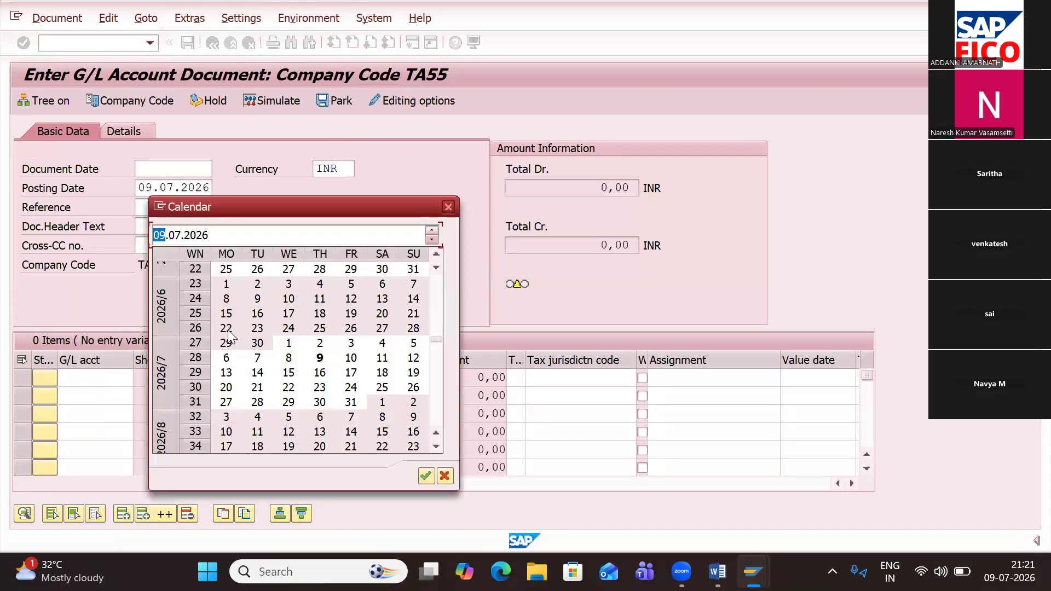
pyautogui.doubleClick(323, 359)
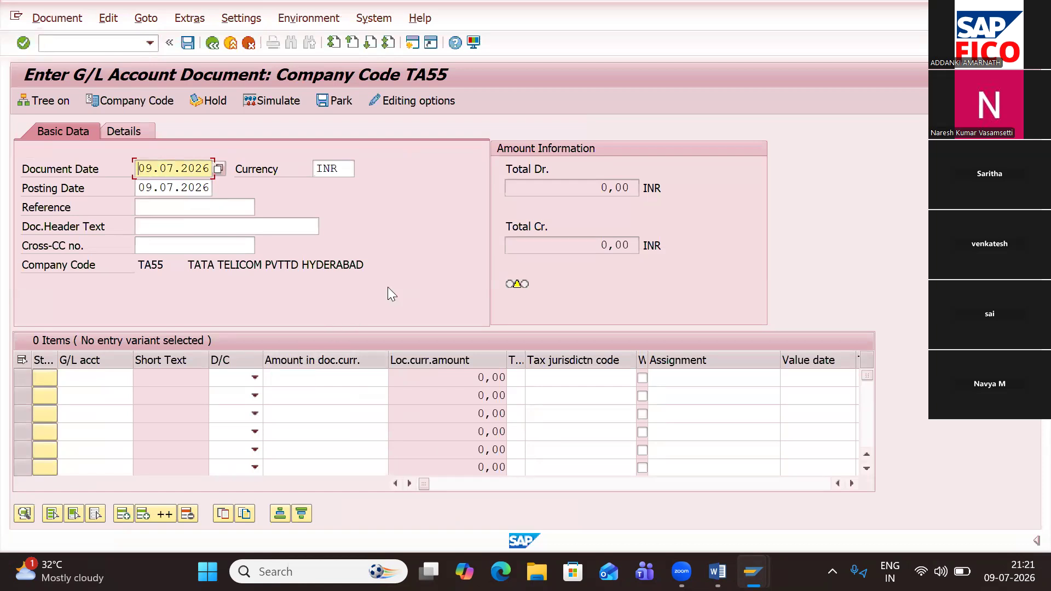
# Step: Enter the first line item with G/L account 400300 (Rent Account) as a debit of 20000
pyautogui.click(129, 381)
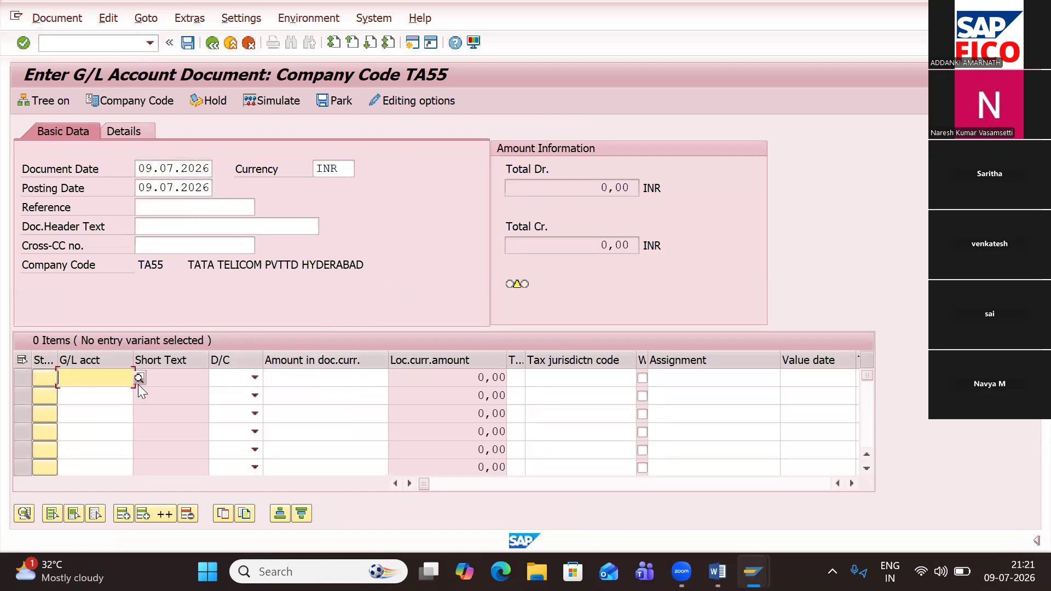
pyautogui.click(138, 385)
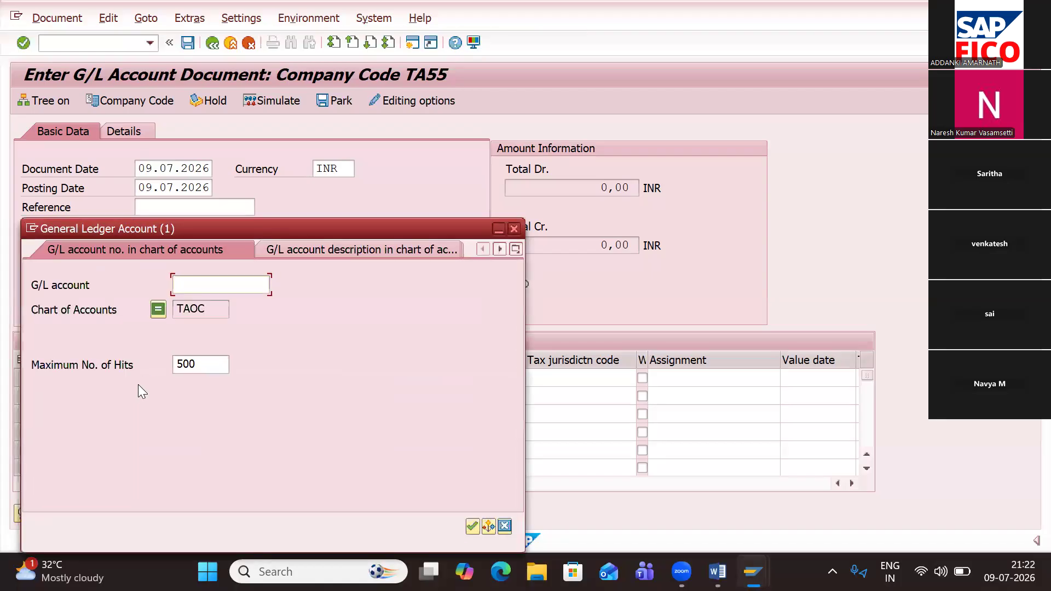
pyautogui.press('Return')
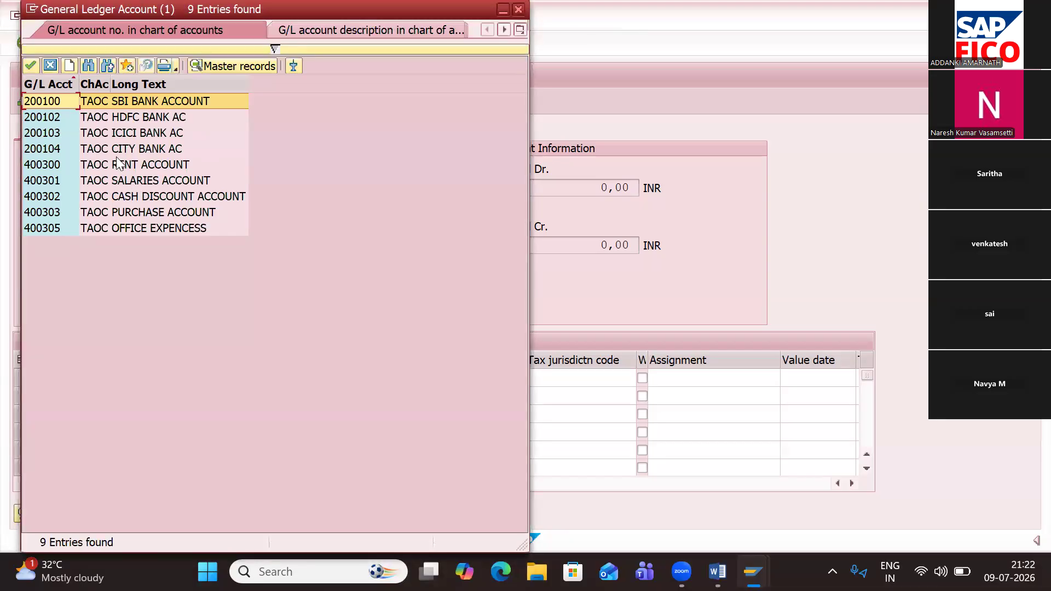
pyautogui.doubleClick(116, 164)
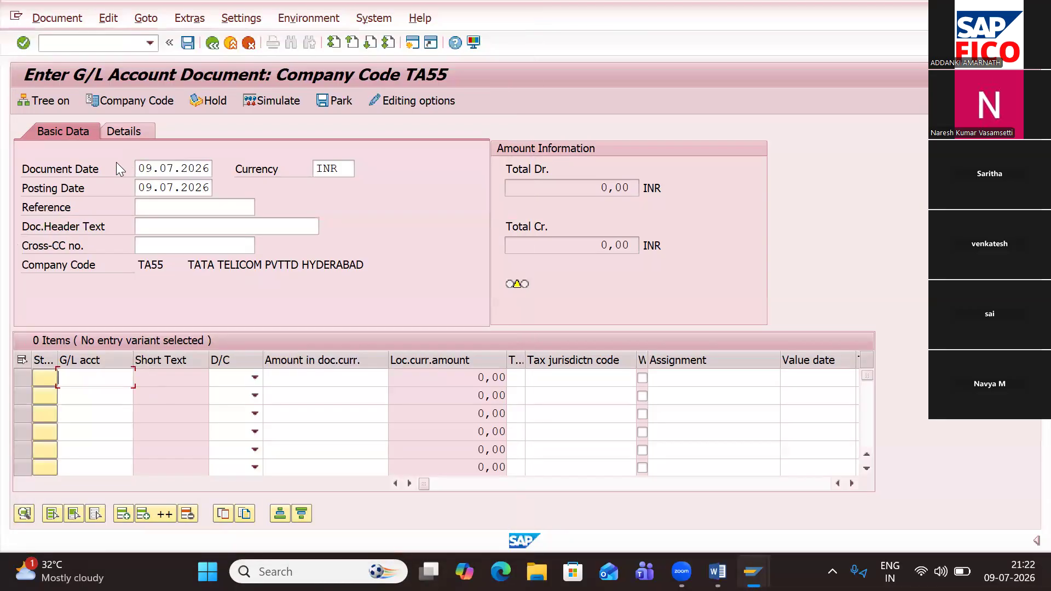
pyautogui.click(254, 377)
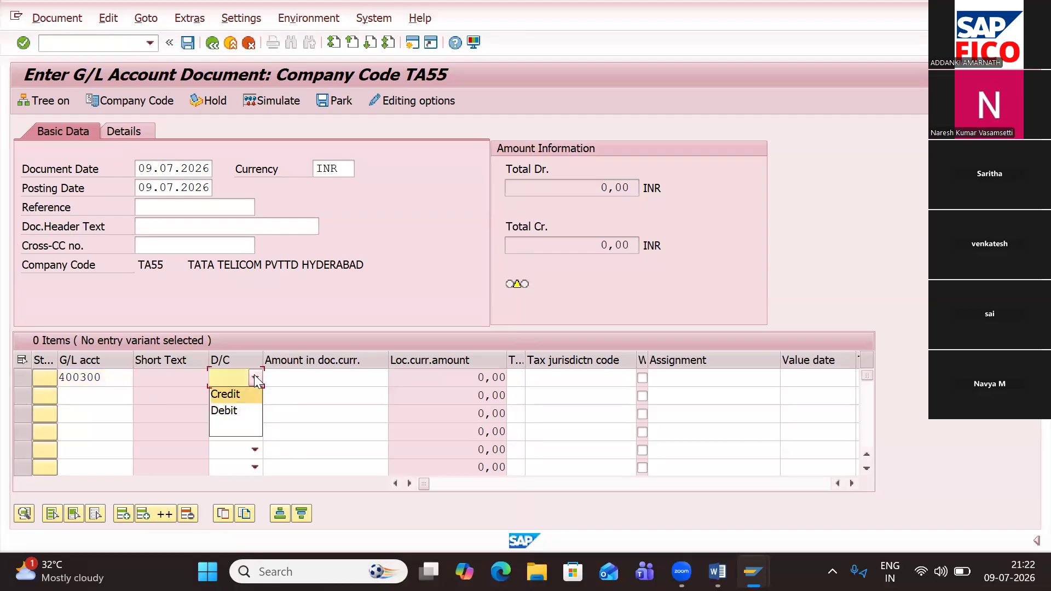
pyautogui.click(236, 411)
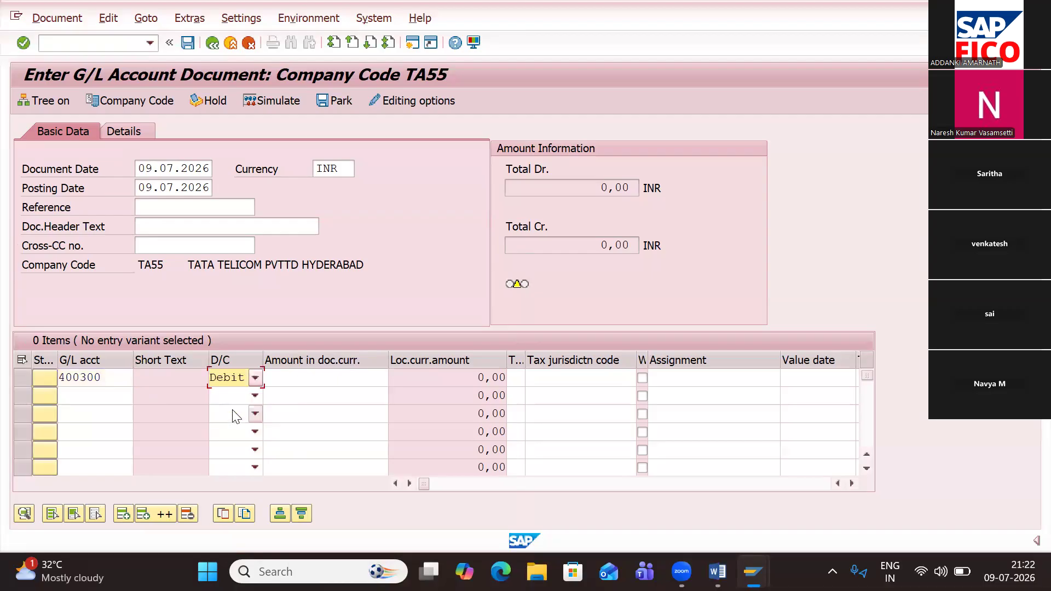
pyautogui.click(333, 380)
pyautogui.write('2')
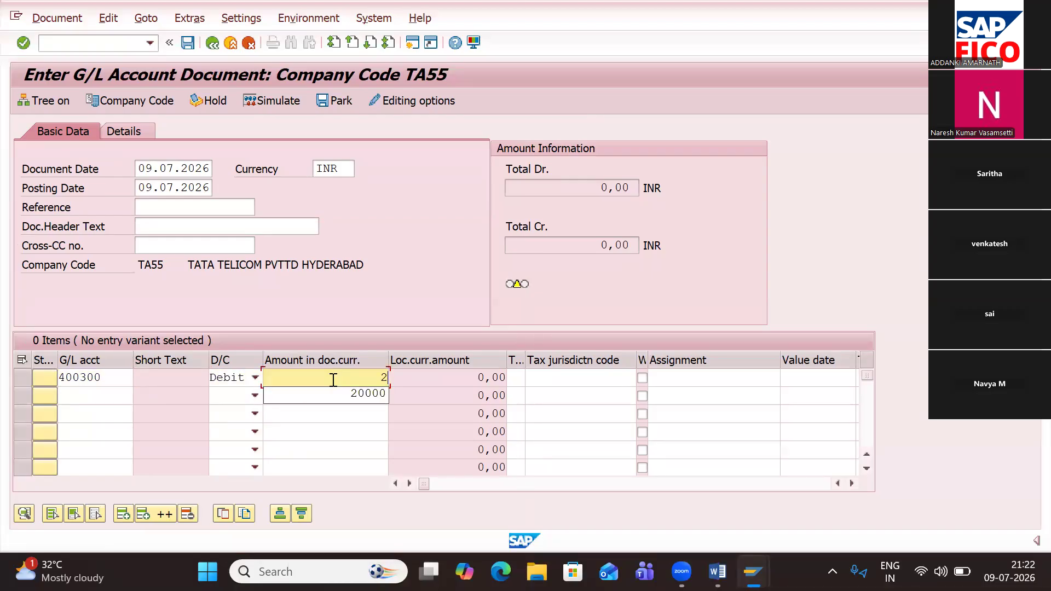
pyautogui.write('0000')
# Step: Enter the second line item with G/L account 200100 (SBI Bank Account) as a credit of 20000 and confirm the entries
pyautogui.click(116, 402)
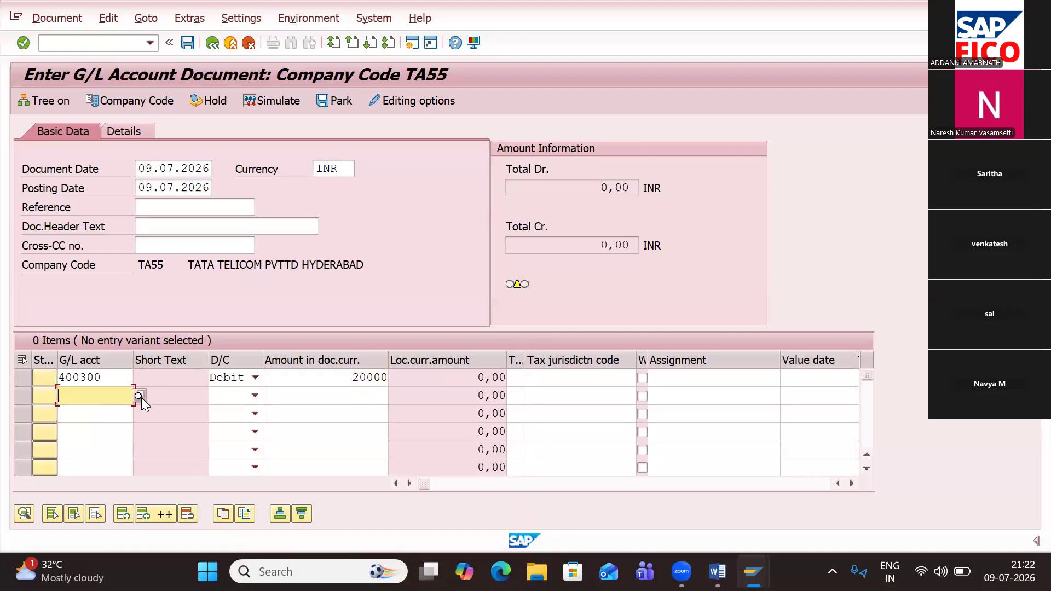
pyautogui.click(140, 396)
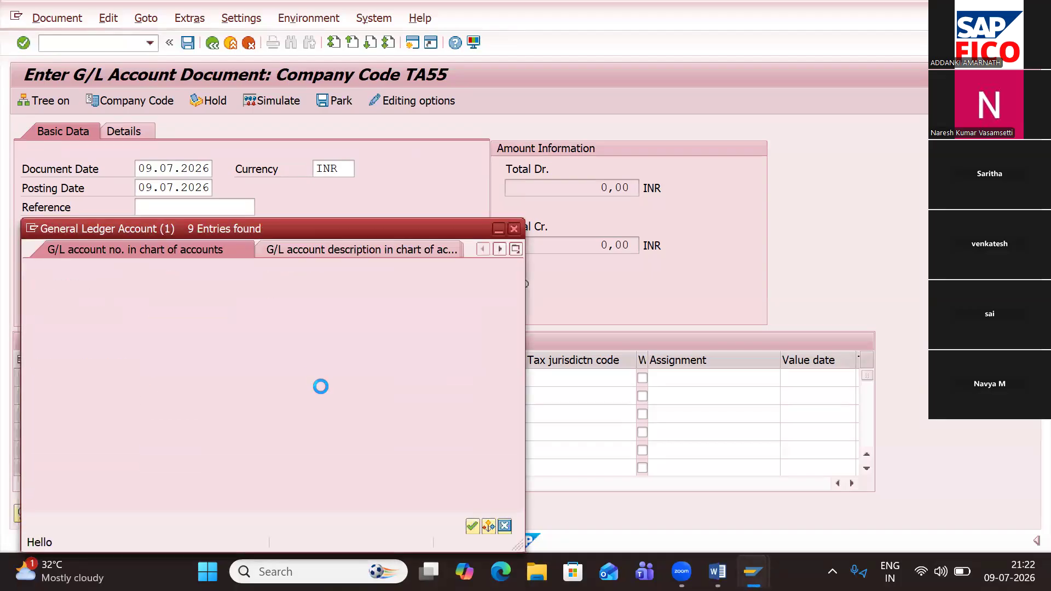
pyautogui.doubleClick(156, 104)
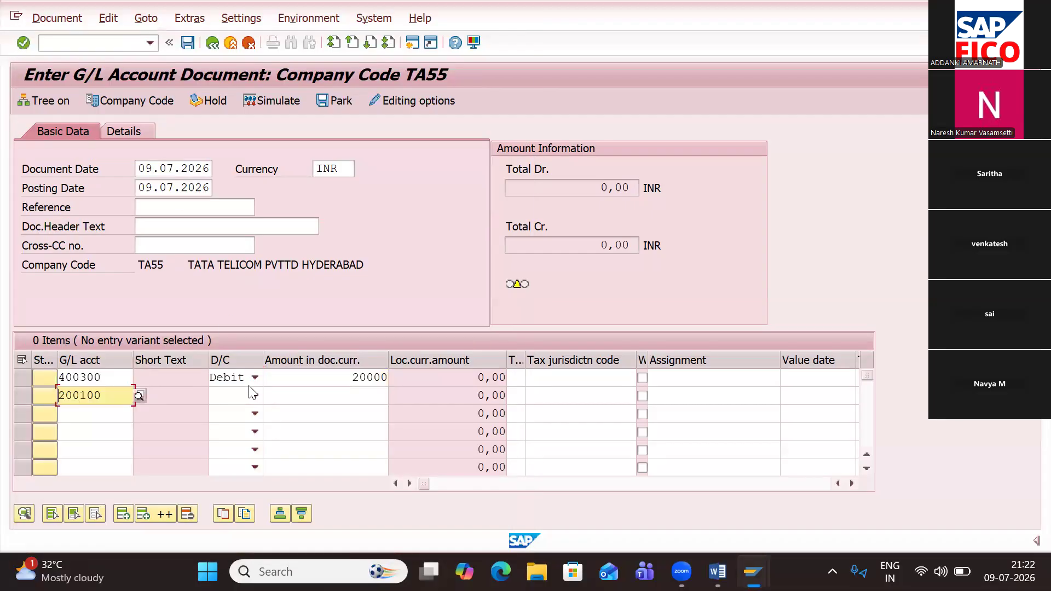
pyautogui.click(251, 394)
pyautogui.click(234, 417)
pyautogui.click(370, 392)
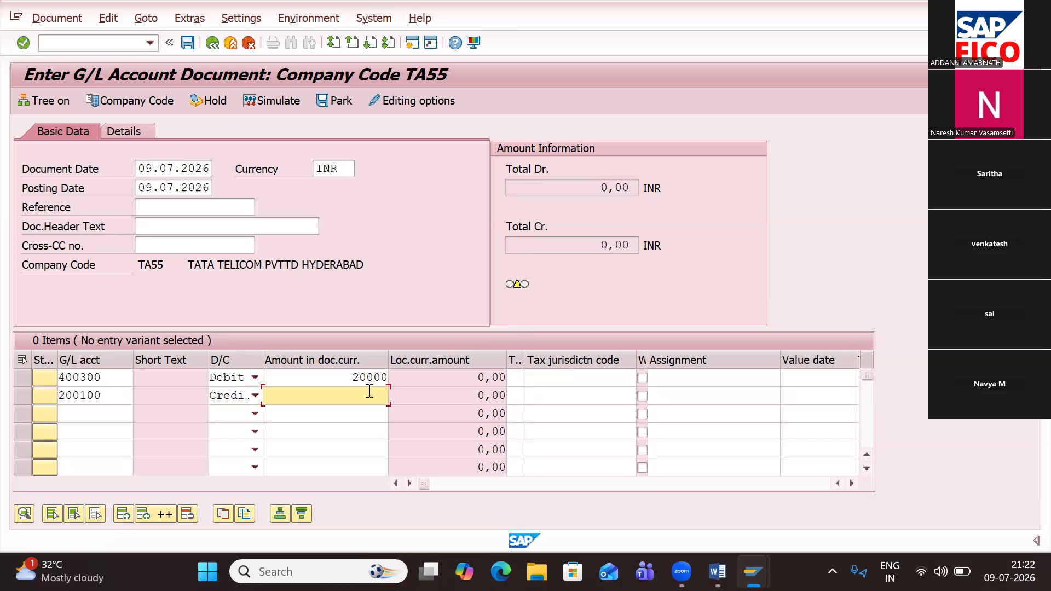
pyautogui.write('20000')
pyautogui.press('Down')
pyautogui.press('Return')
pyautogui.press('Return')
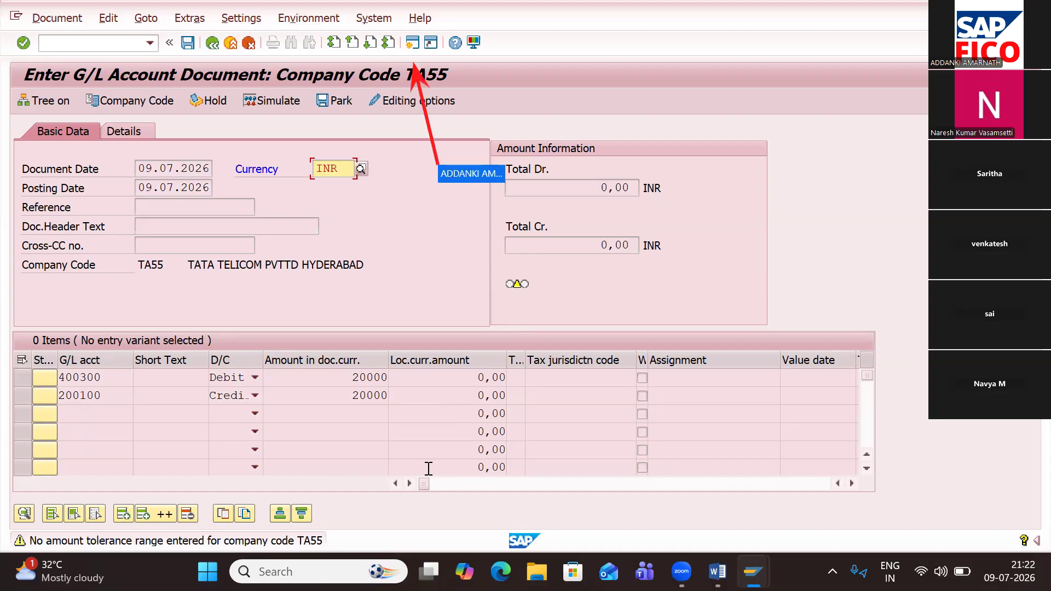
# Step: Open a new SAP session and start transaction OB57 for assigning users to tolerance groups
pyautogui.click(412, 42)
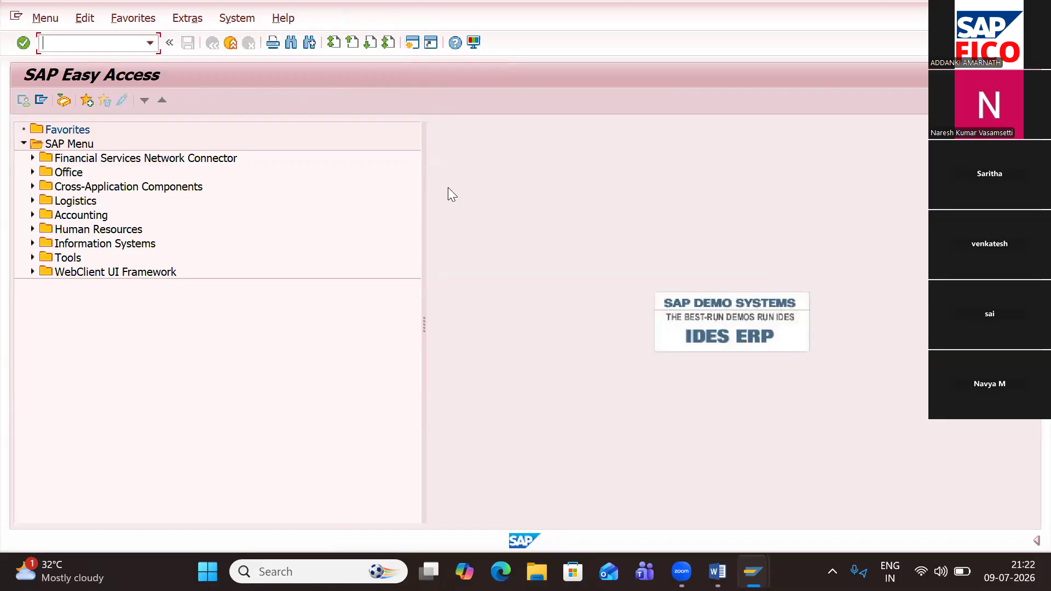
pyautogui.click(90, 42)
pyautogui.write('OB57')
pyautogui.press('Return')
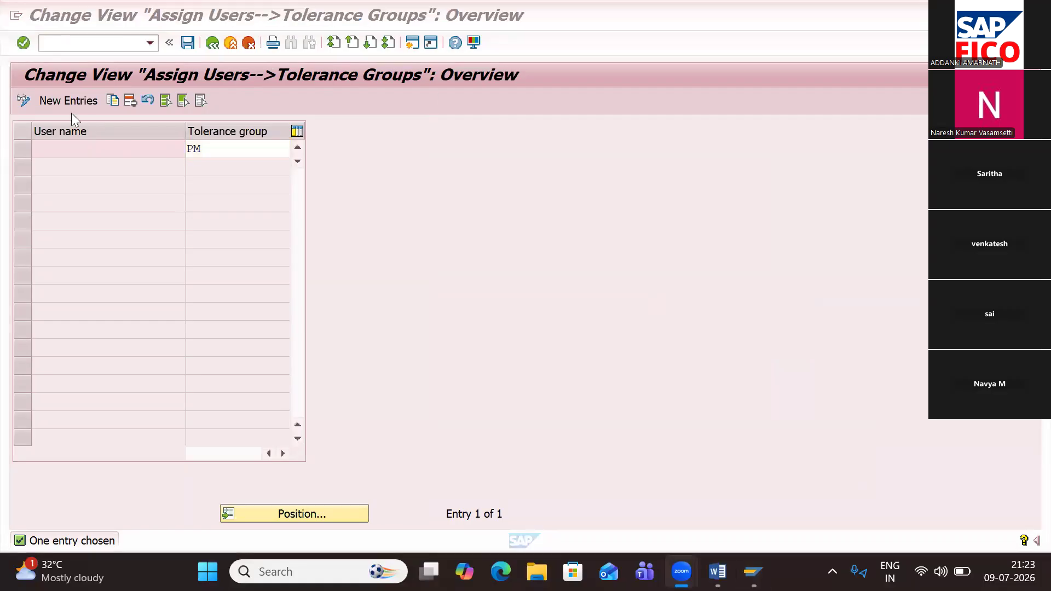
# Step: Add a new entry assigning user 30USER28 to tolerance group TATG and save it in customizing request DPKK900221
pyautogui.click(57, 100)
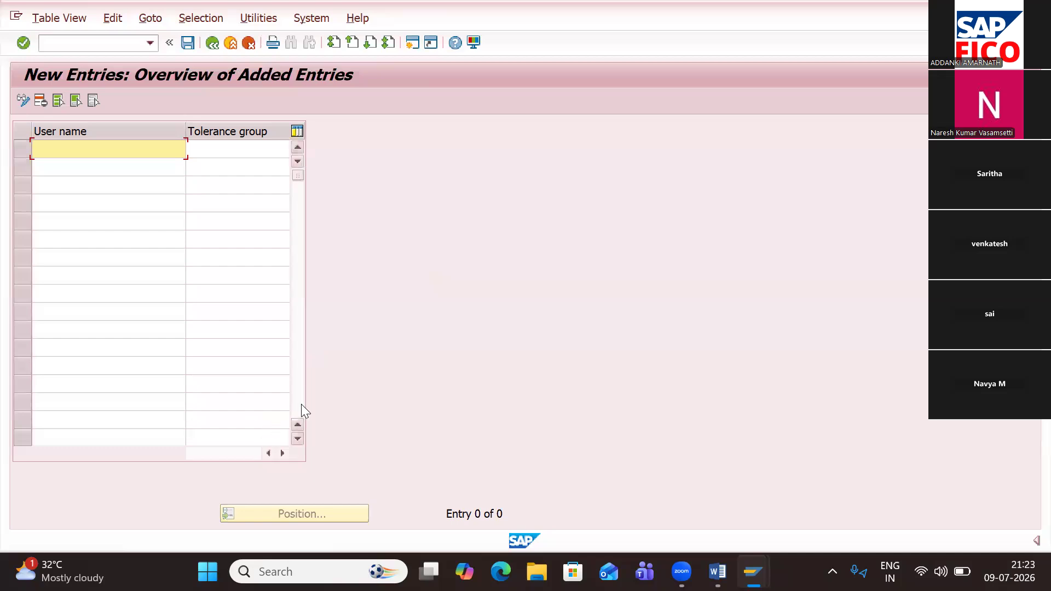
pyautogui.click(76, 151)
pyautogui.write('3')
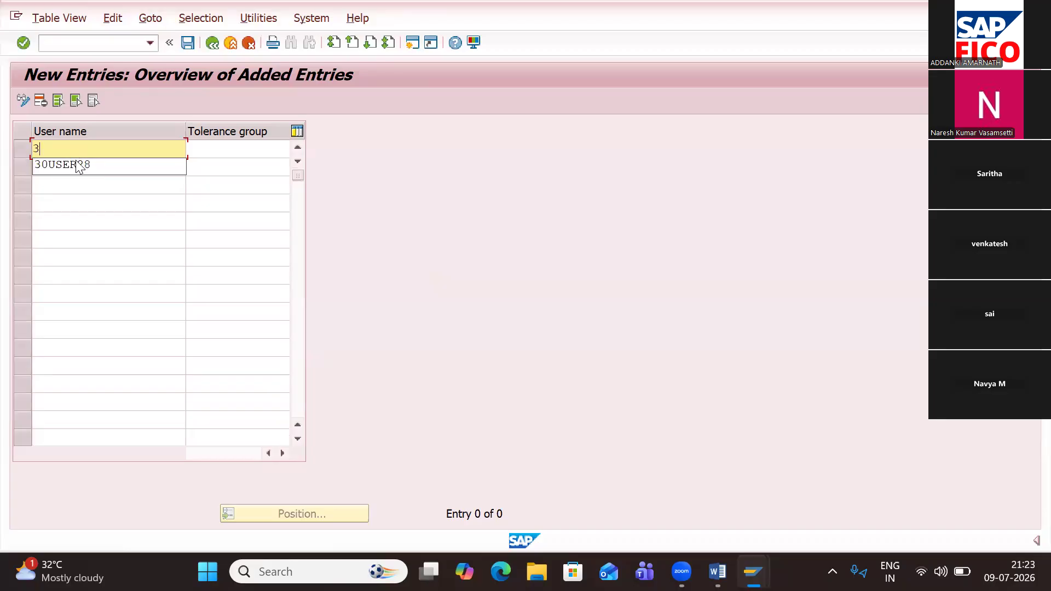
pyautogui.click(77, 164)
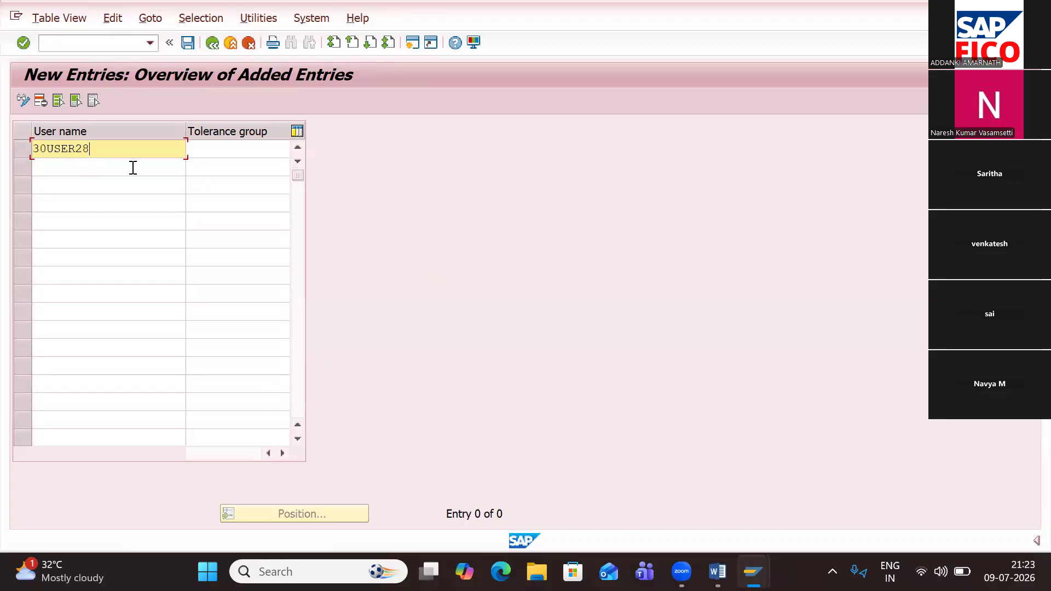
pyautogui.click(226, 149)
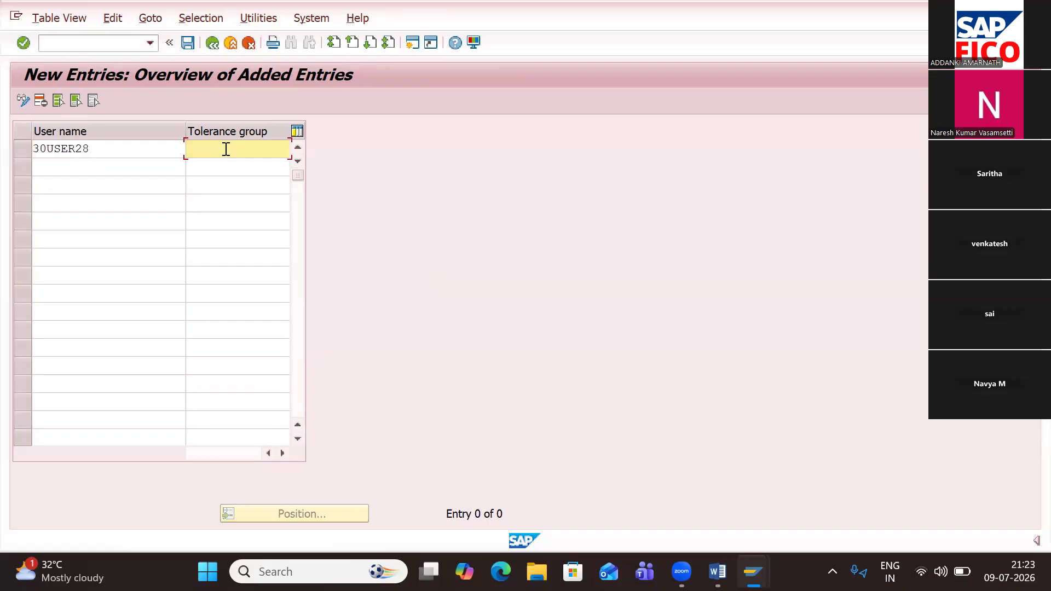
pyautogui.write('TA')
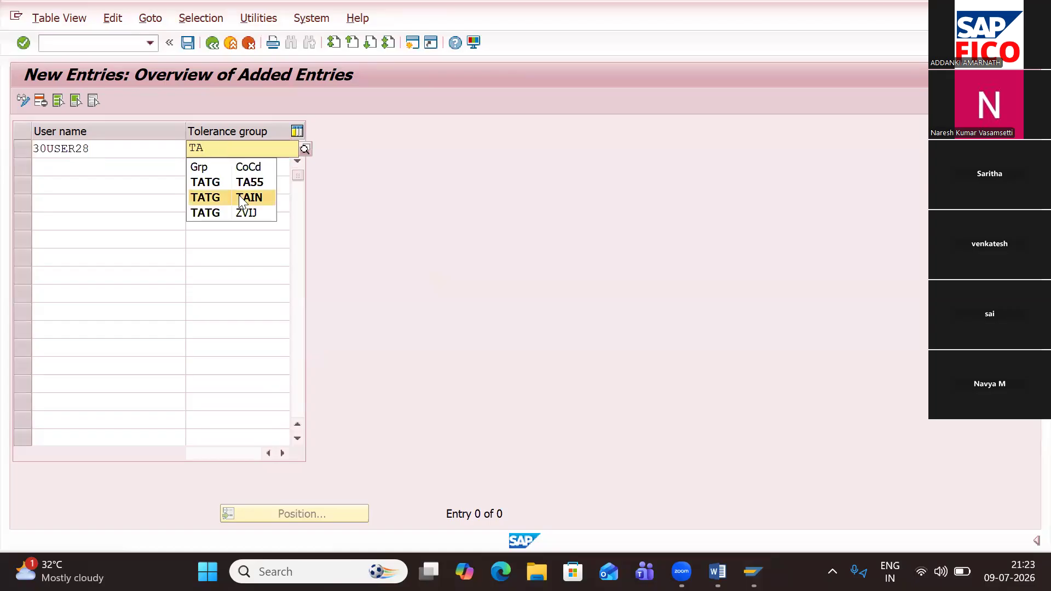
pyautogui.click(207, 182)
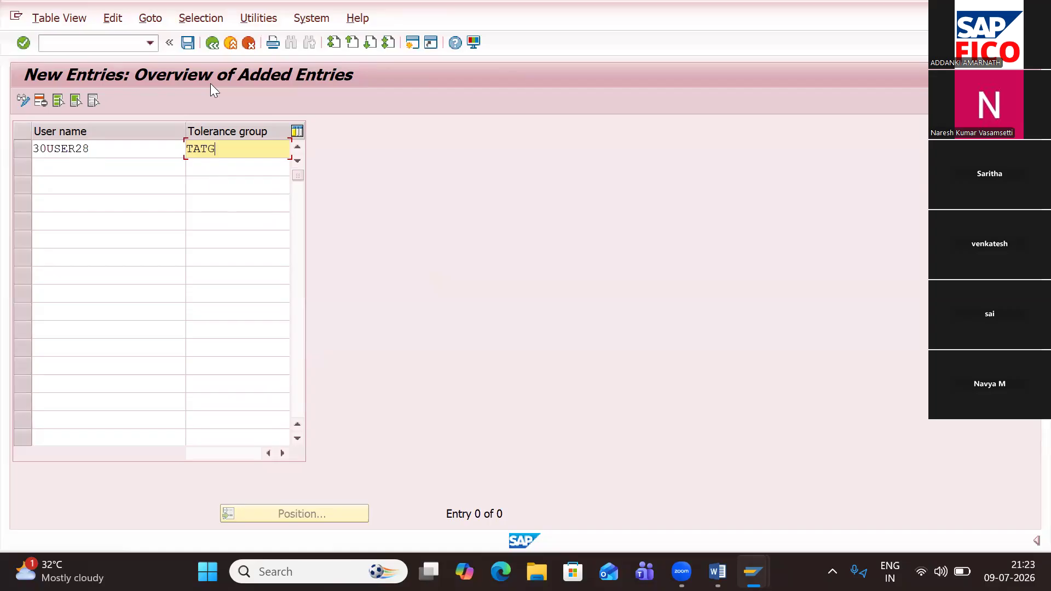
pyautogui.click(189, 43)
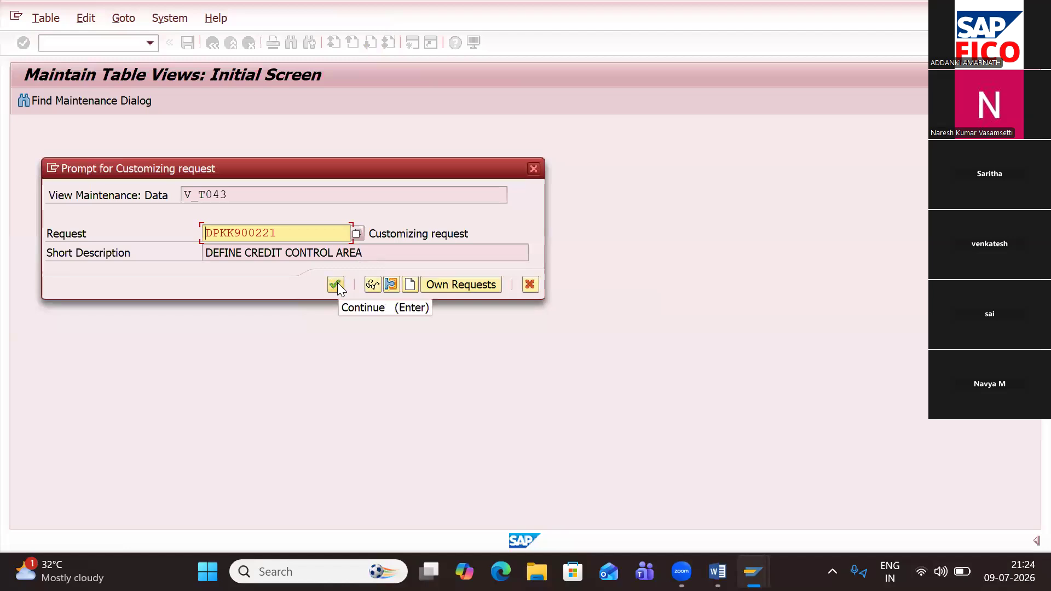
pyautogui.click(336, 284)
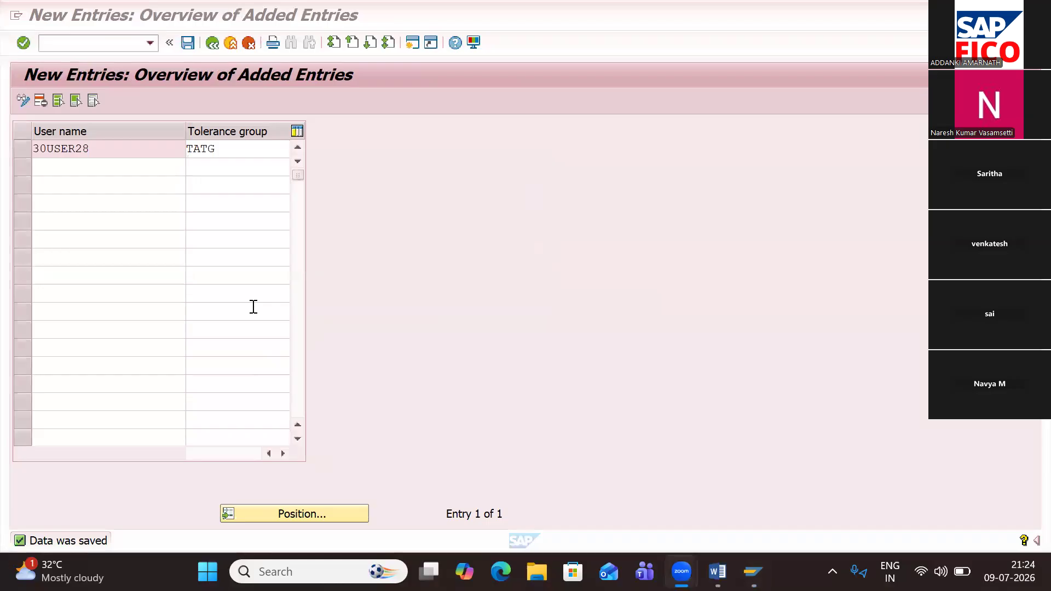
# Step: Go back to the pending rent document in FB50 and try to post it
pyautogui.click(608, 341)
pyautogui.click(105, 44)
pyautogui.write('/NFB50')
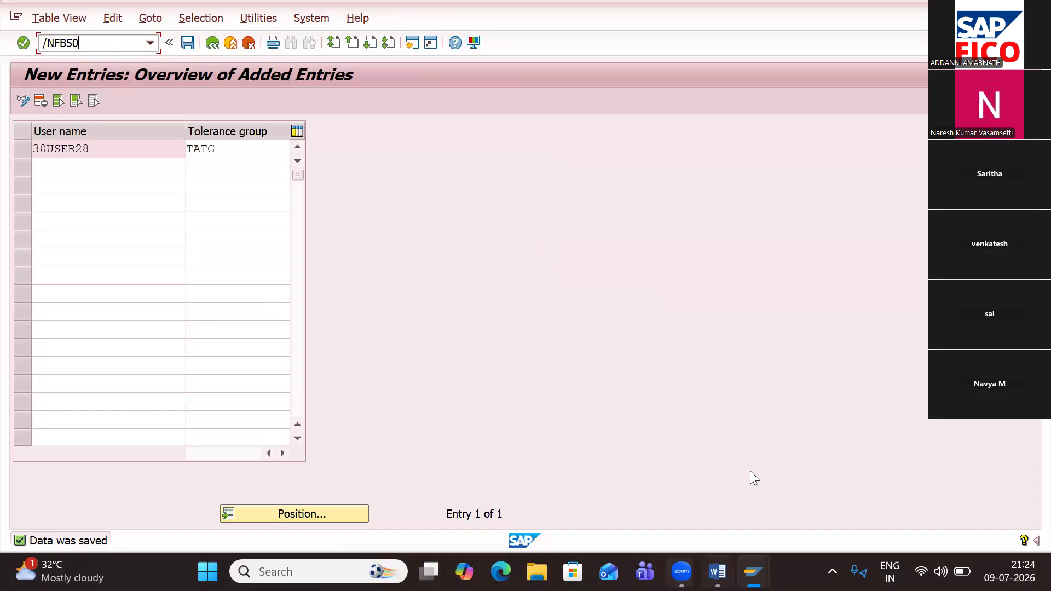
pyautogui.press('Return')
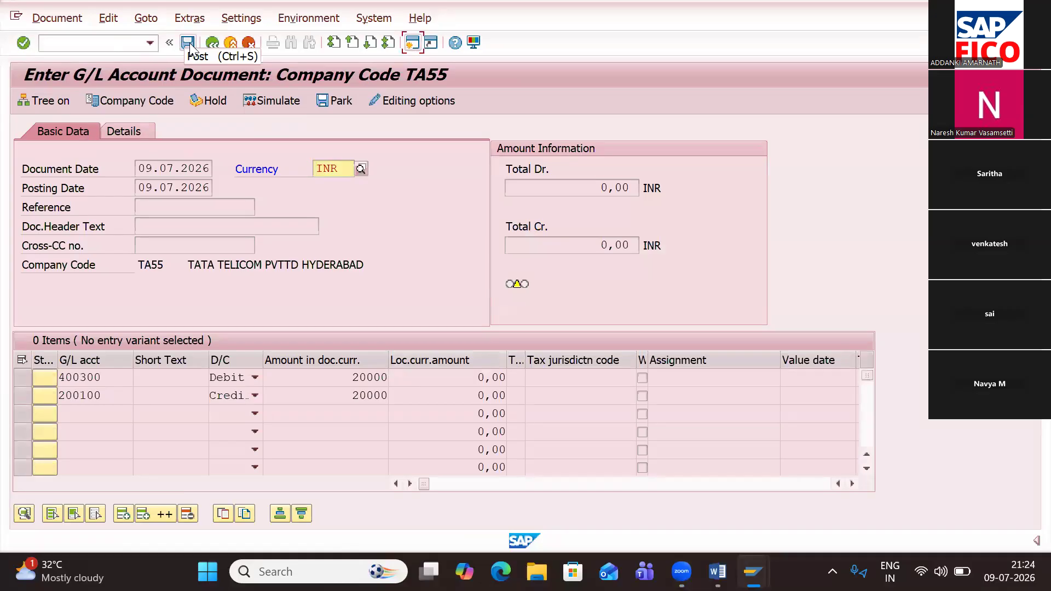
pyautogui.click(190, 46)
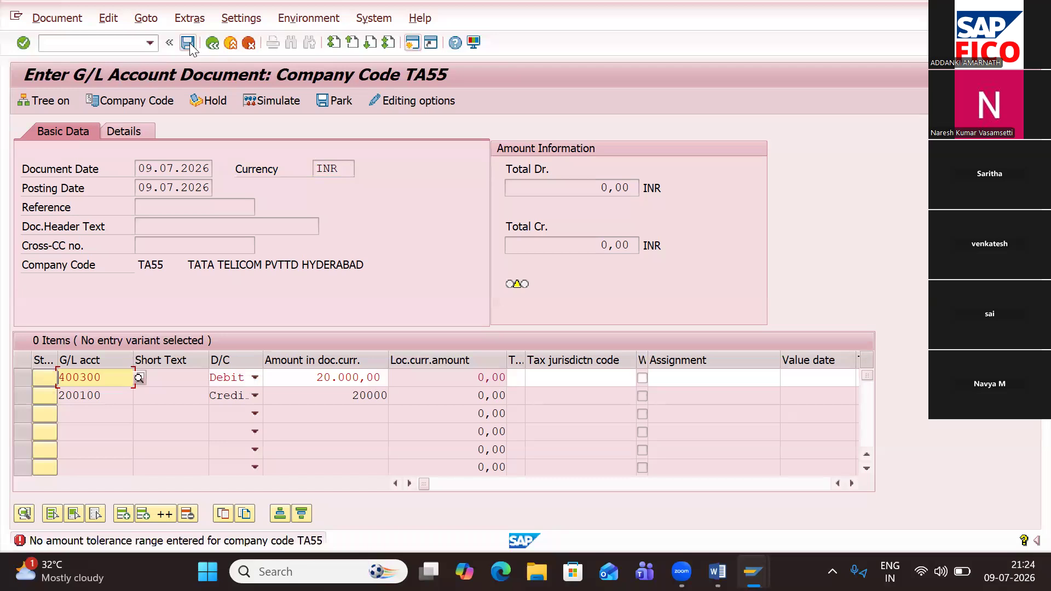
# Step: Restart transaction FB50 for a fresh G/L document and set the document date to 09.07.2026
pyautogui.click(93, 45)
pyautogui.write('/N')
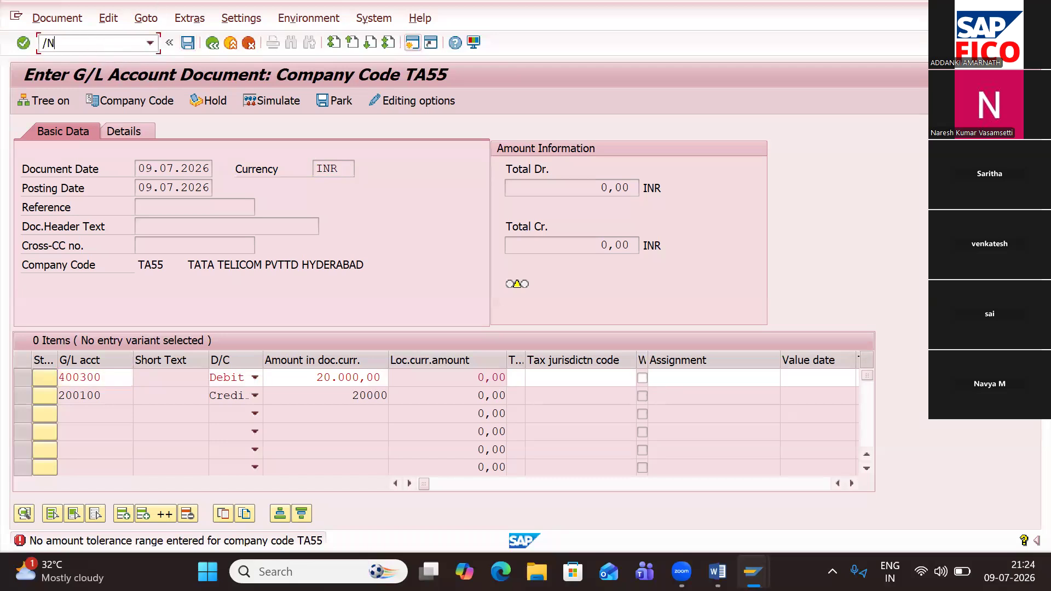
pyautogui.write('FB50')
pyautogui.press('Return')
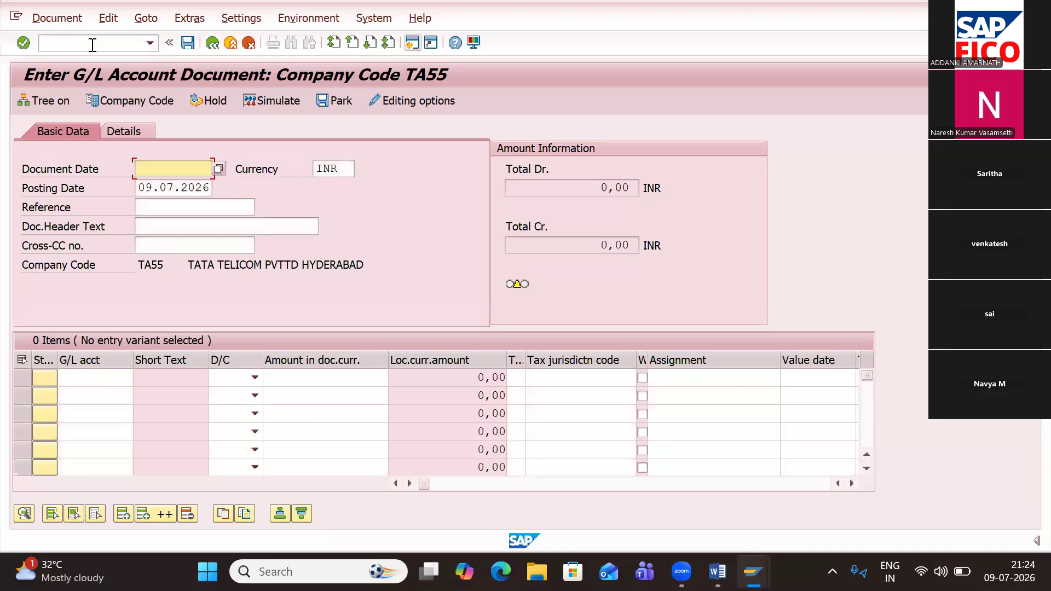
pyautogui.click(220, 168)
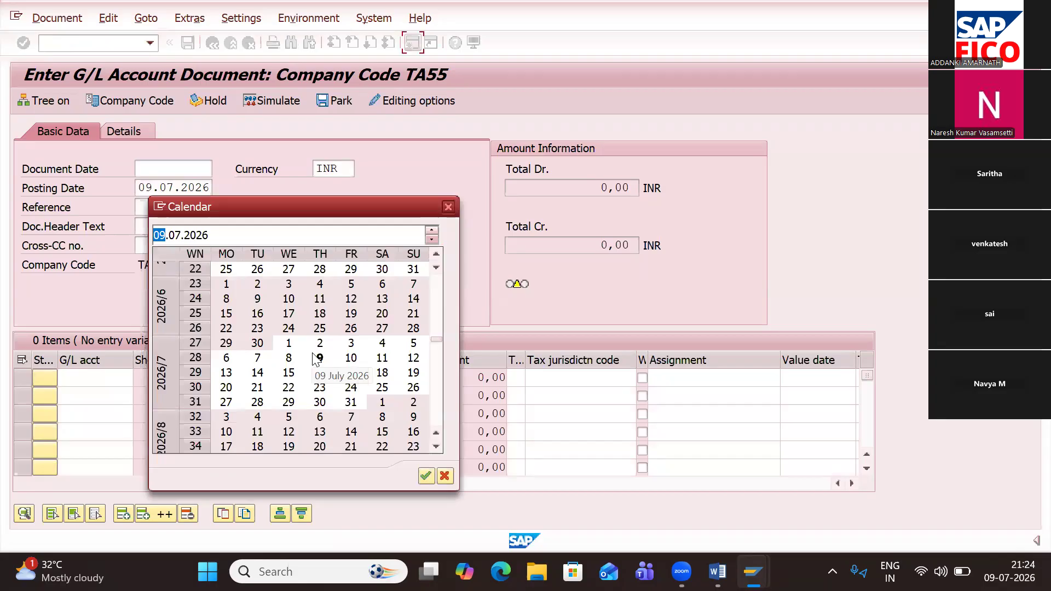
pyautogui.doubleClick(317, 359)
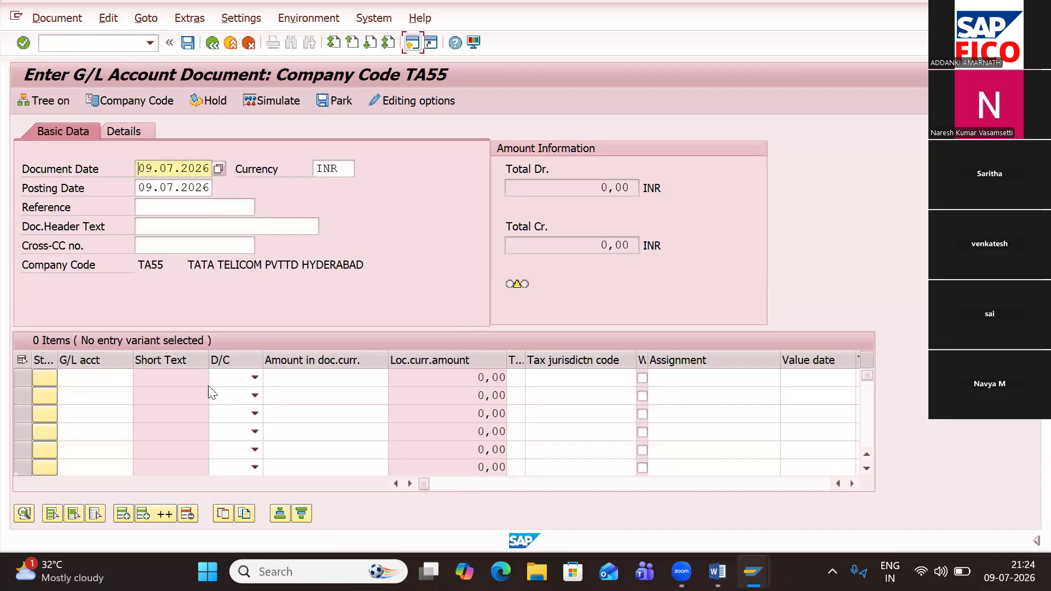
# Step: Enter the first line item with G/L account 400300 (Rent Account) as a debit of 20000
pyautogui.click(89, 376)
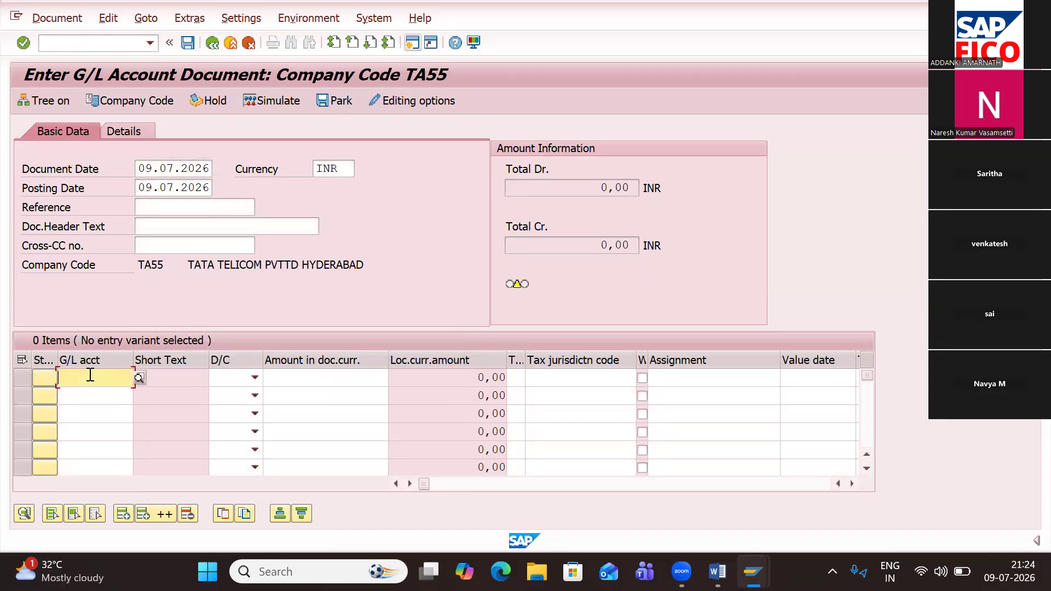
pyautogui.click(139, 378)
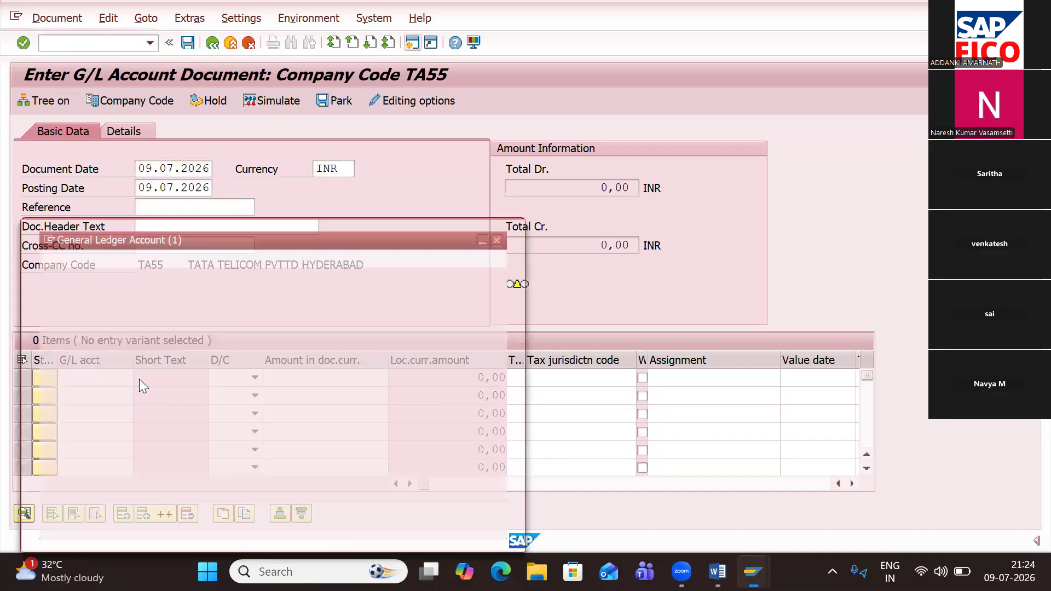
pyautogui.press('Return')
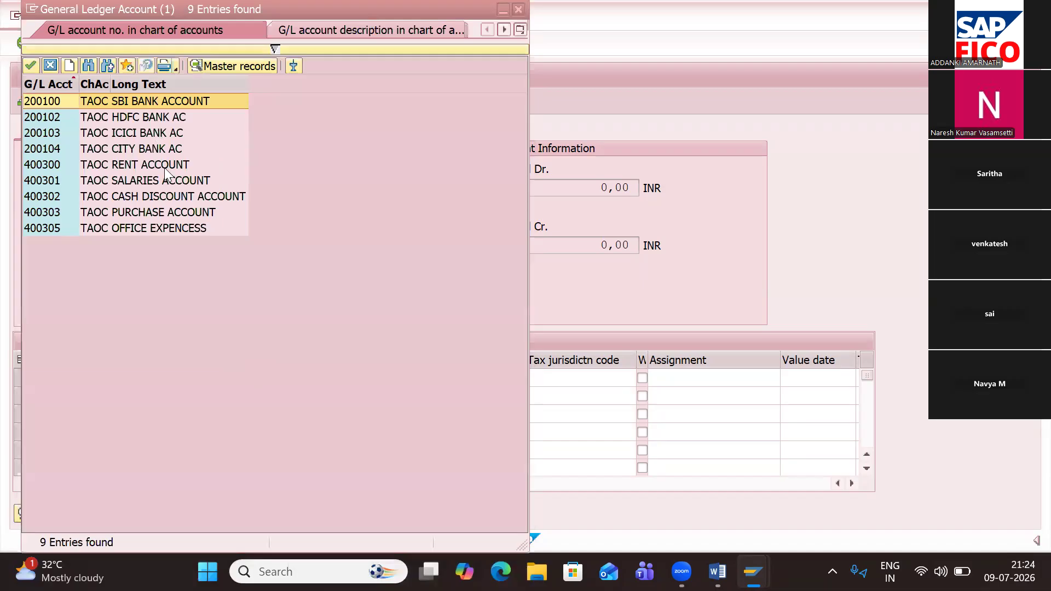
pyautogui.doubleClick(121, 165)
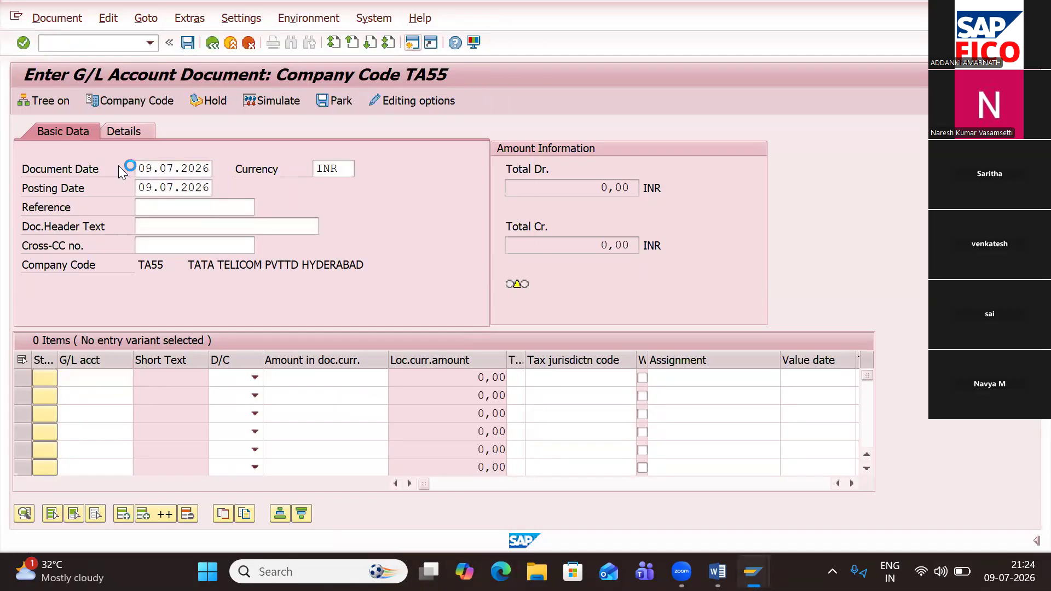
pyautogui.click(254, 383)
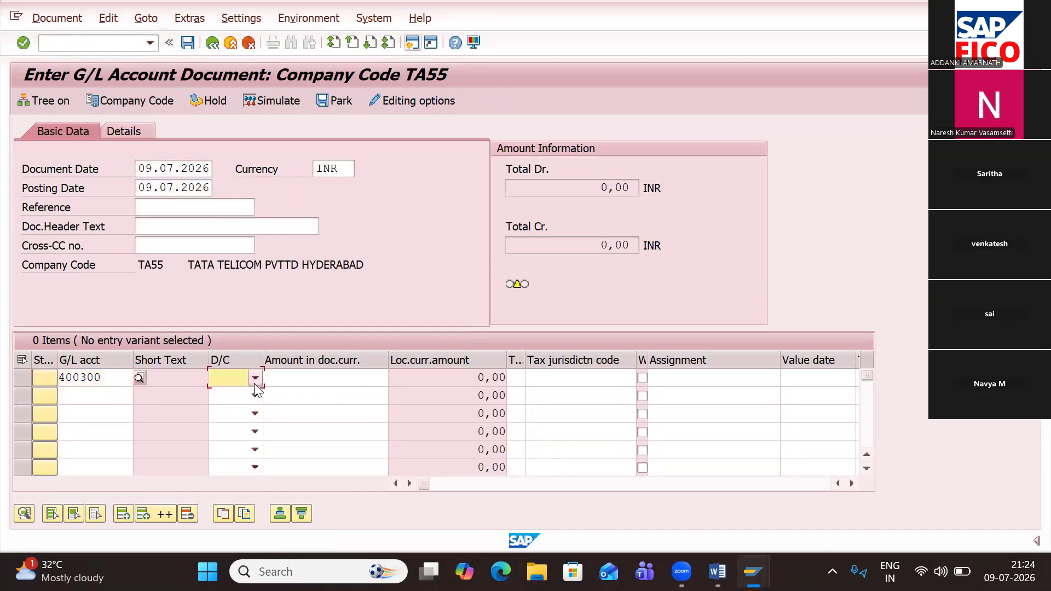
pyautogui.click(224, 411)
pyautogui.click(350, 377)
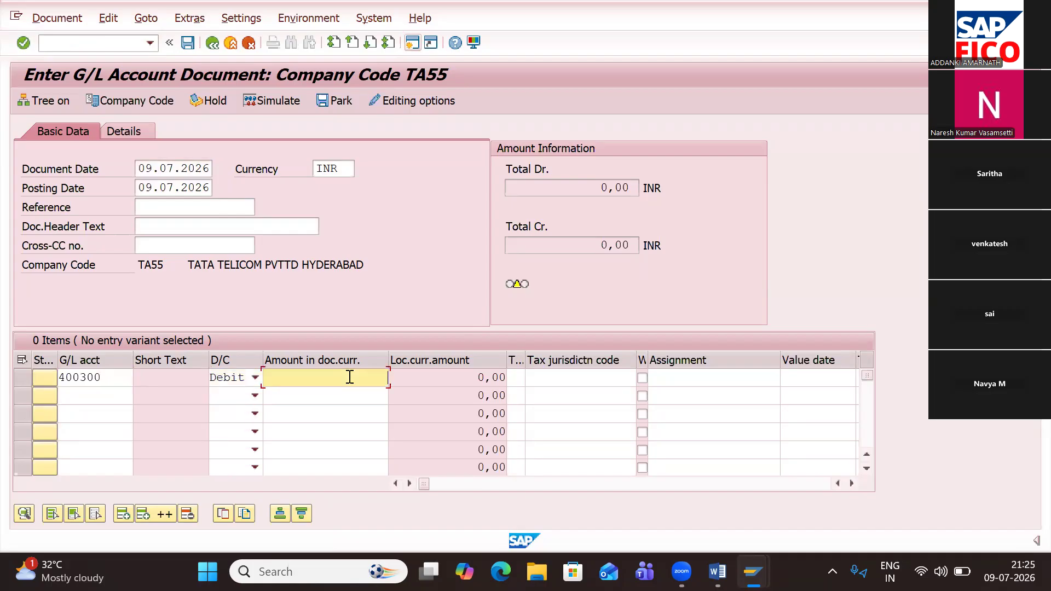
pyautogui.write('20000')
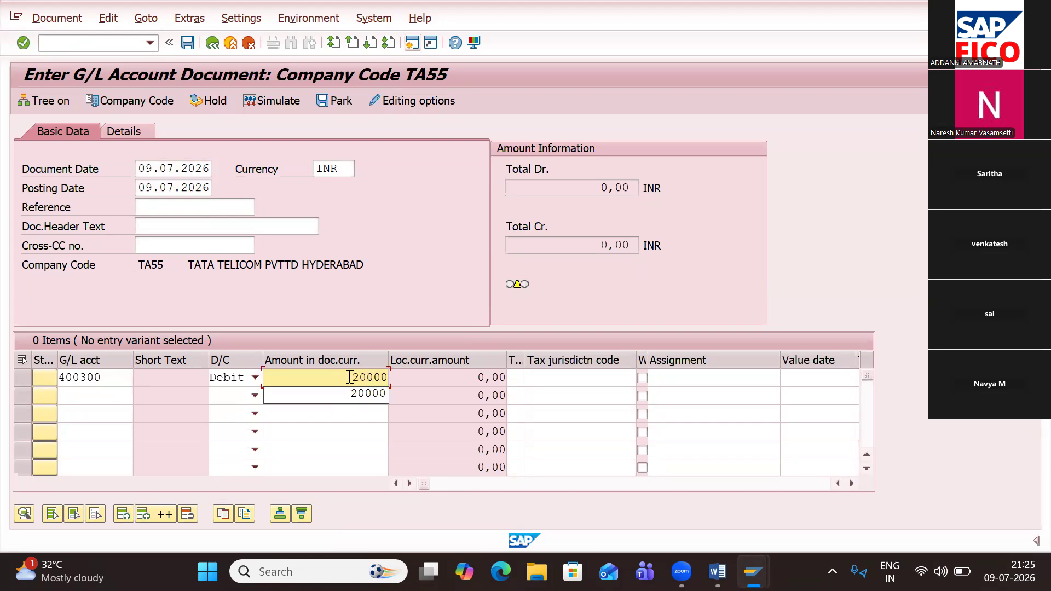
# Step: Enter the second line item with G/L account 200100 (SBI Bank Account) as a credit of 20000 and confirm the entries
pyautogui.click(110, 395)
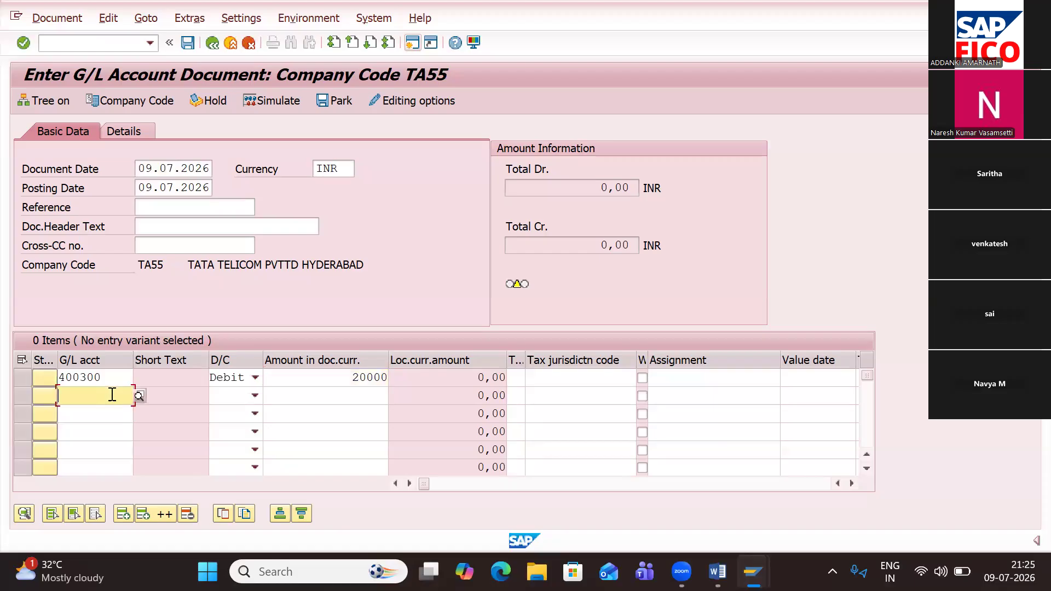
pyautogui.click(145, 399)
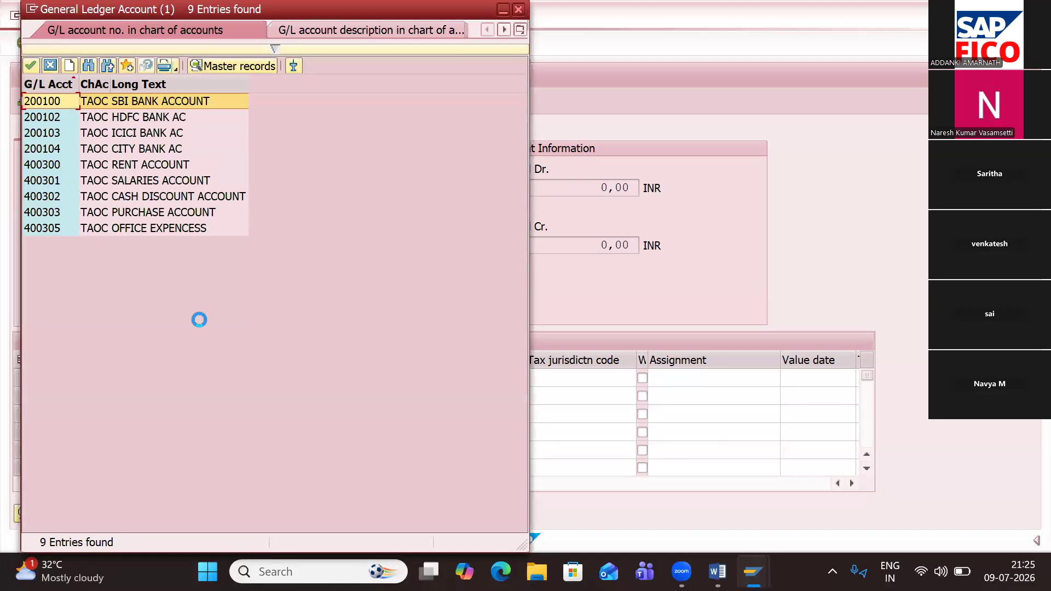
pyautogui.doubleClick(135, 105)
pyautogui.click(241, 395)
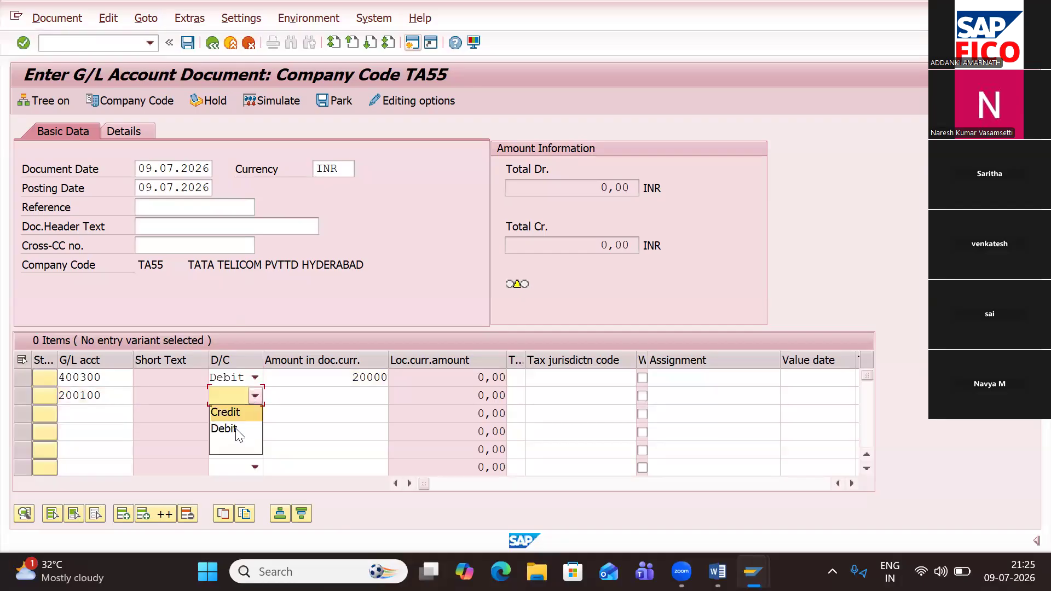
pyautogui.click(233, 416)
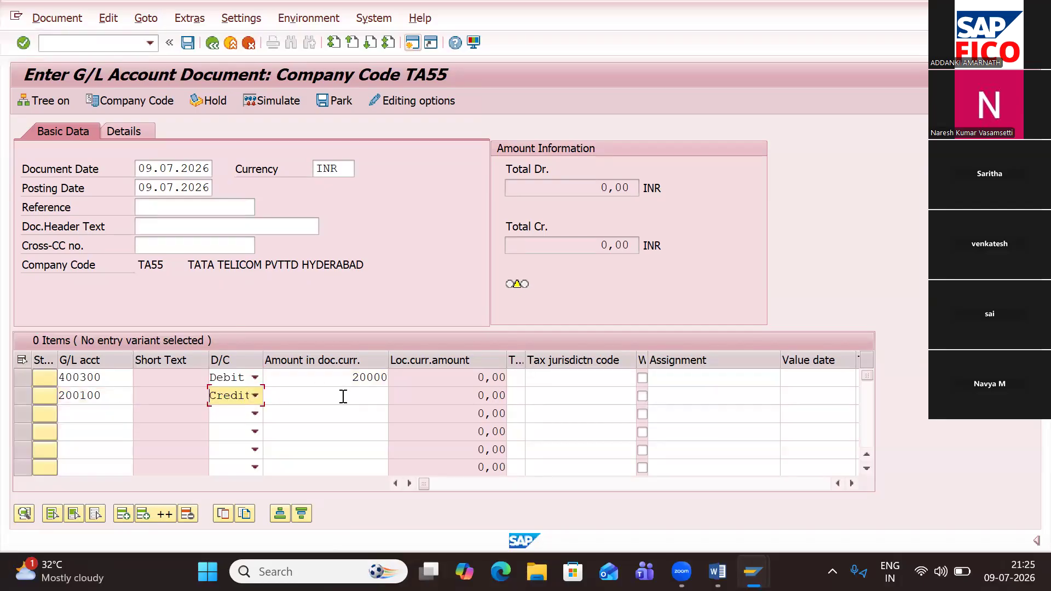
pyautogui.click(343, 395)
pyautogui.write('20000')
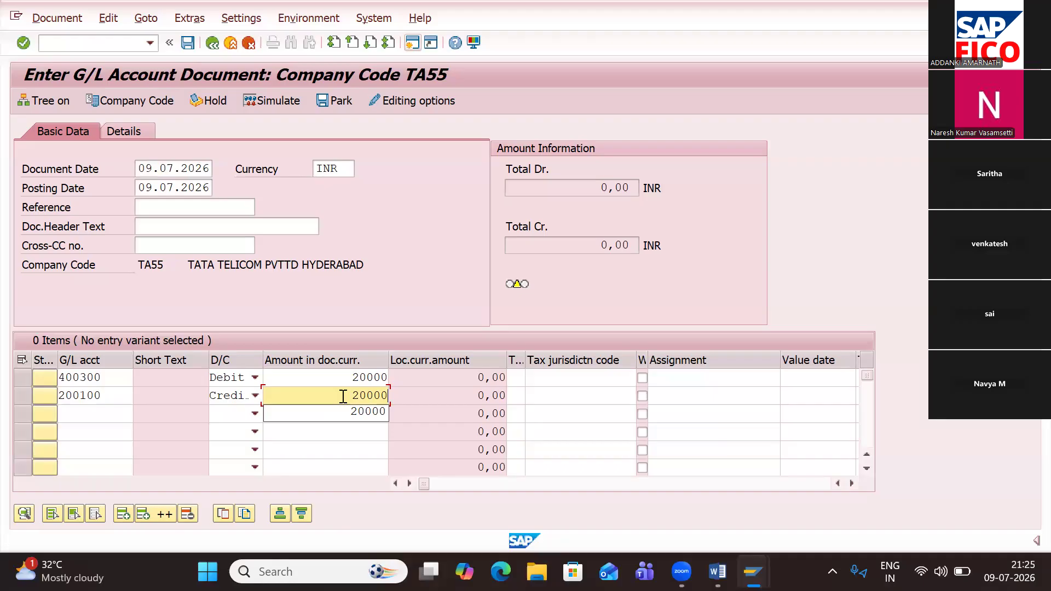
pyautogui.press('Return')
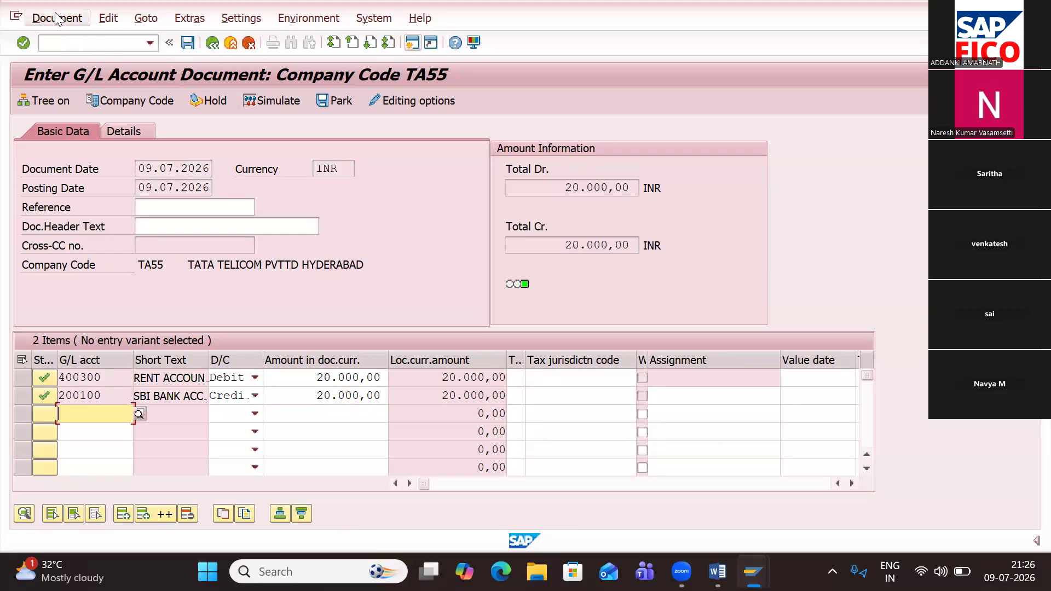
# Step: Simulate and post the rent document in company code TA55, and display the posted document
pyautogui.click(267, 101)
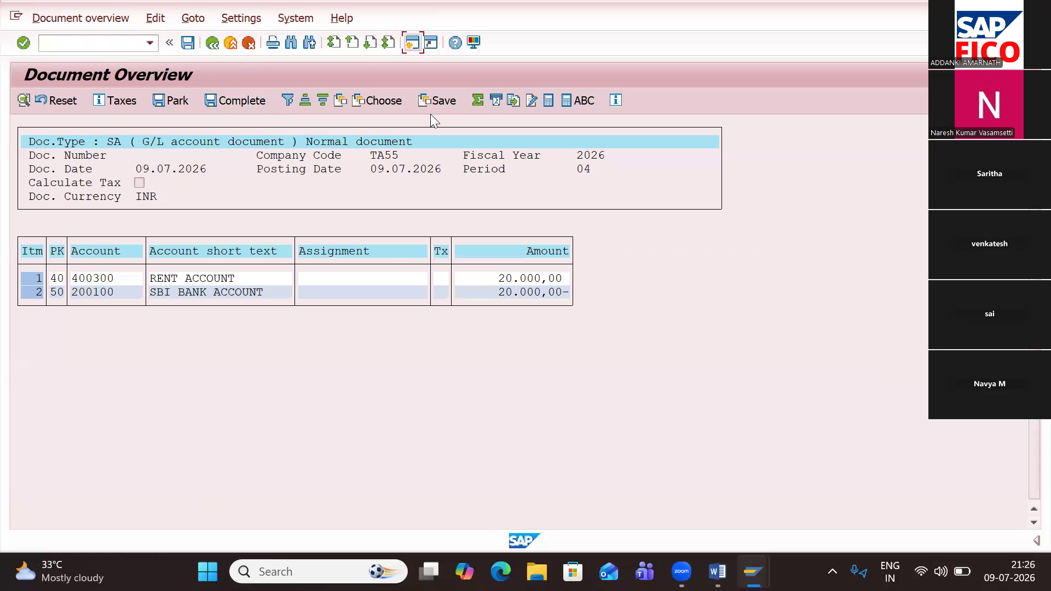
pyautogui.click(187, 43)
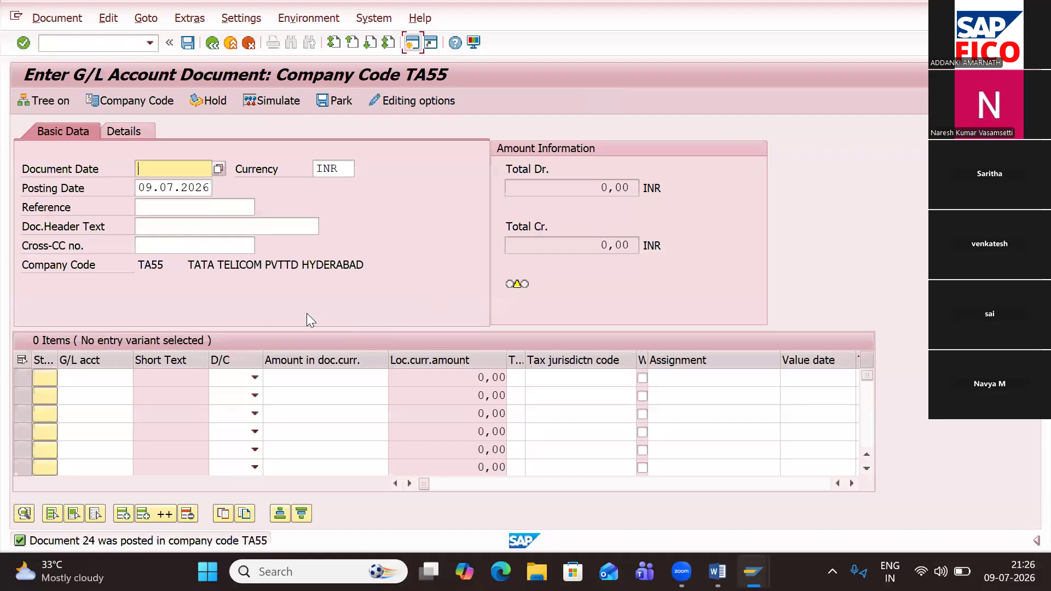
pyautogui.click(47, 19)
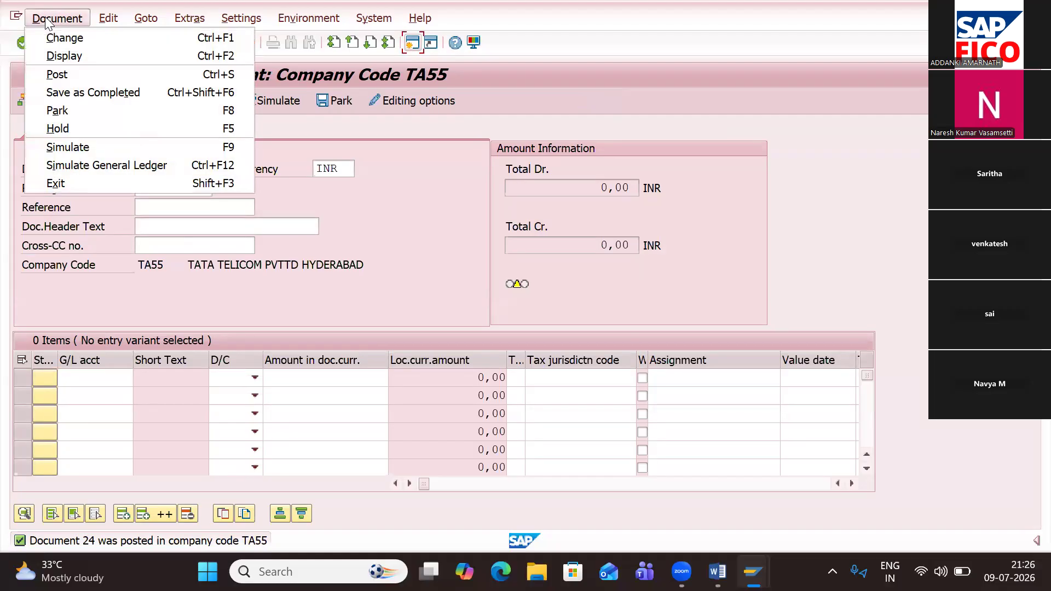
pyautogui.click(64, 56)
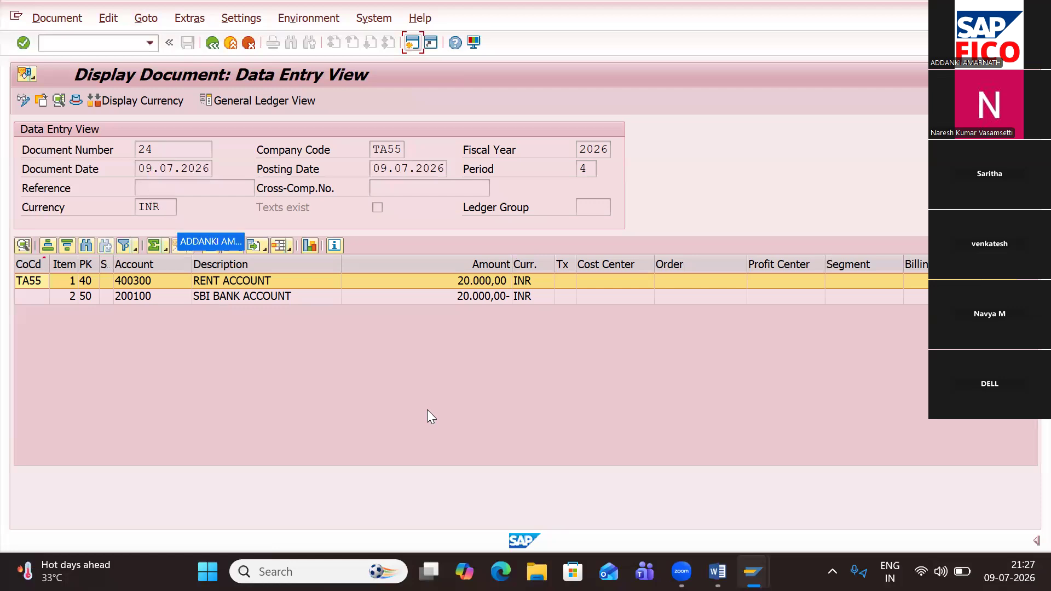
# Step: Start transaction OBA7 in a new SAP session and open the details of document type SA to examine its reverse document type
pyautogui.click(413, 42)
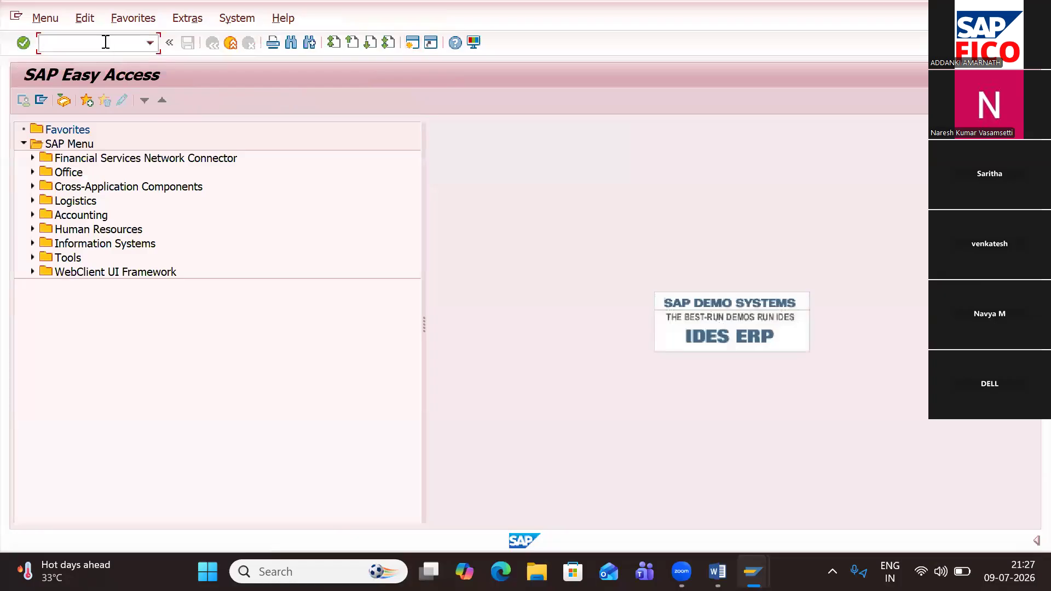
pyautogui.write('OBA7')
pyautogui.press('Return')
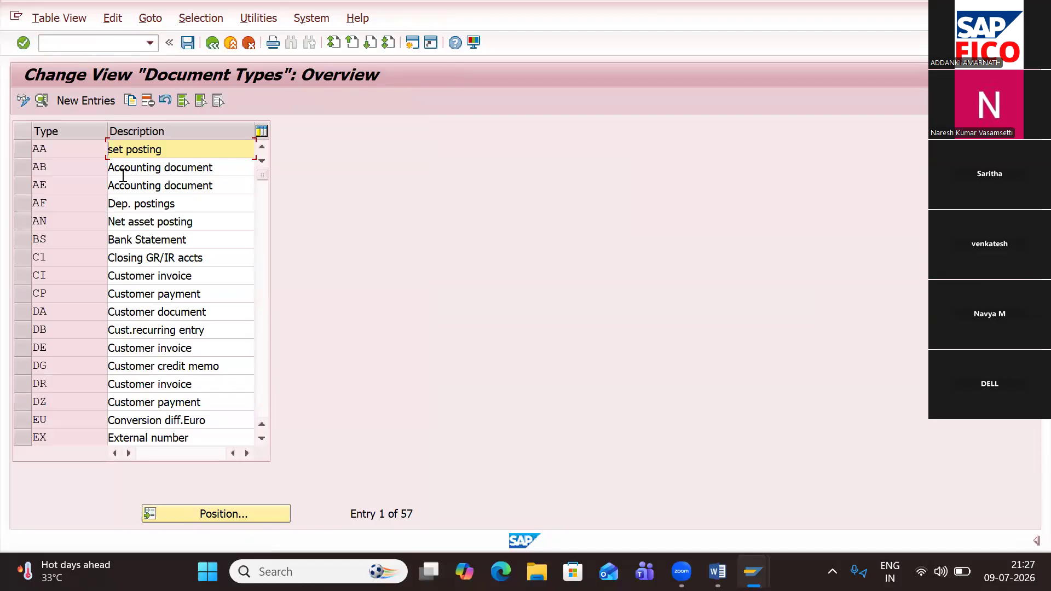
pyautogui.click(187, 509)
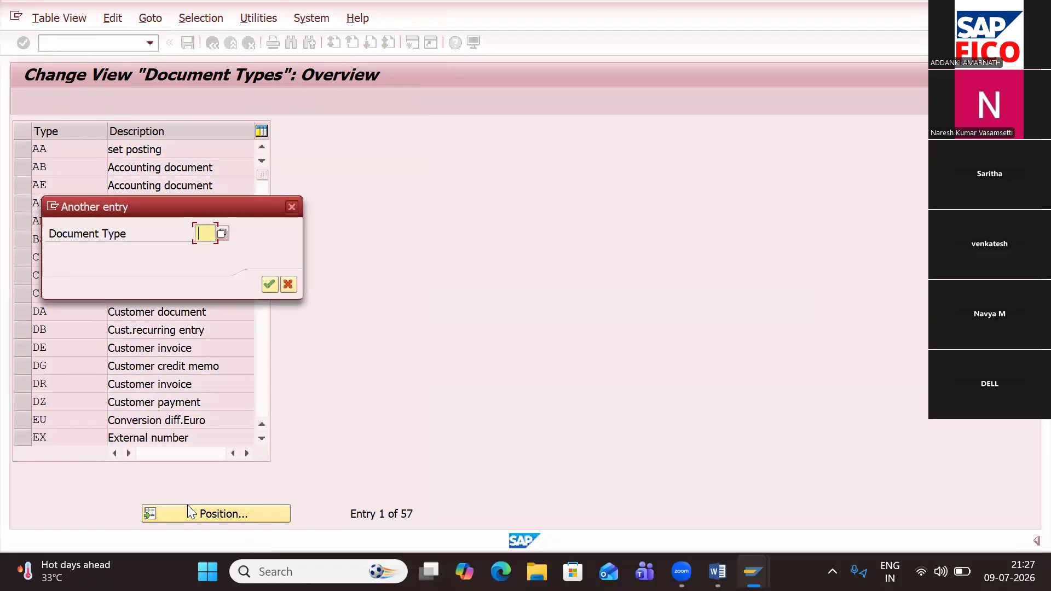
pyautogui.write('SA')
pyautogui.click(269, 284)
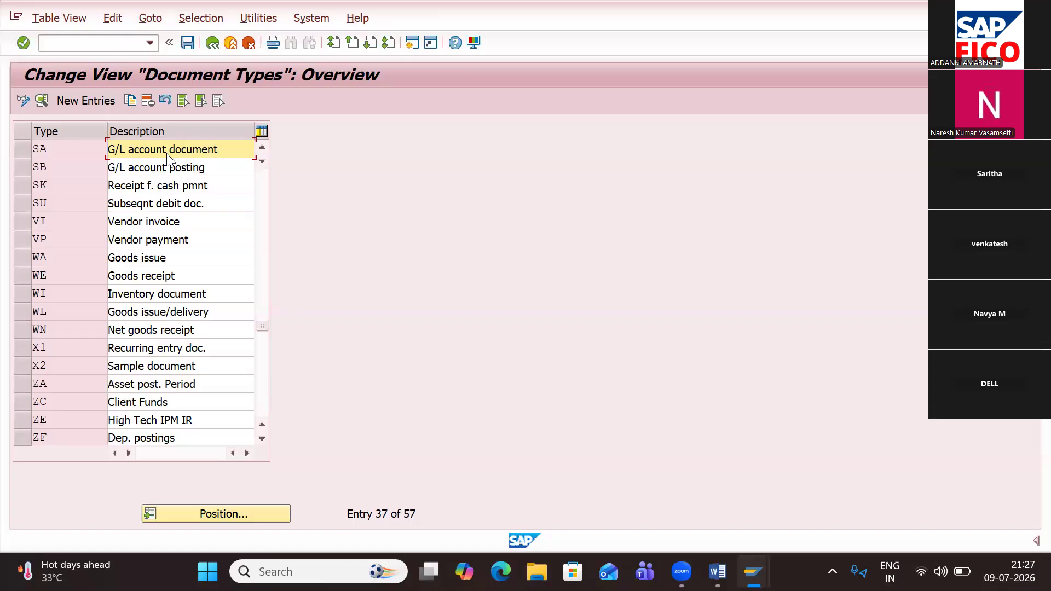
pyautogui.doubleClick(167, 153)
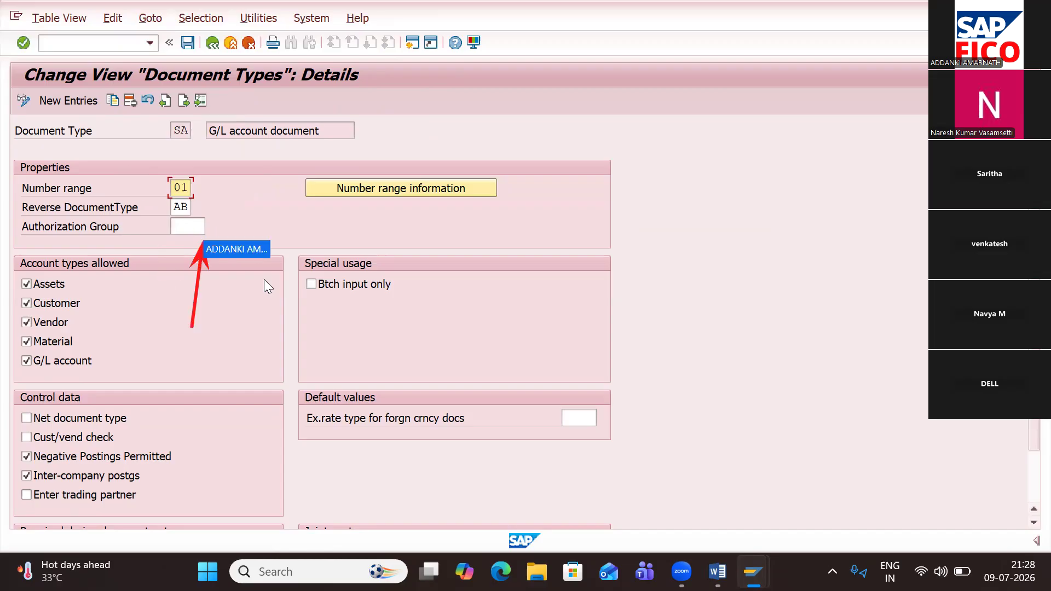
# Step: Return to the document types overview, position to type AB and open its details to examine its number range and reverse document type
pyautogui.click(219, 45)
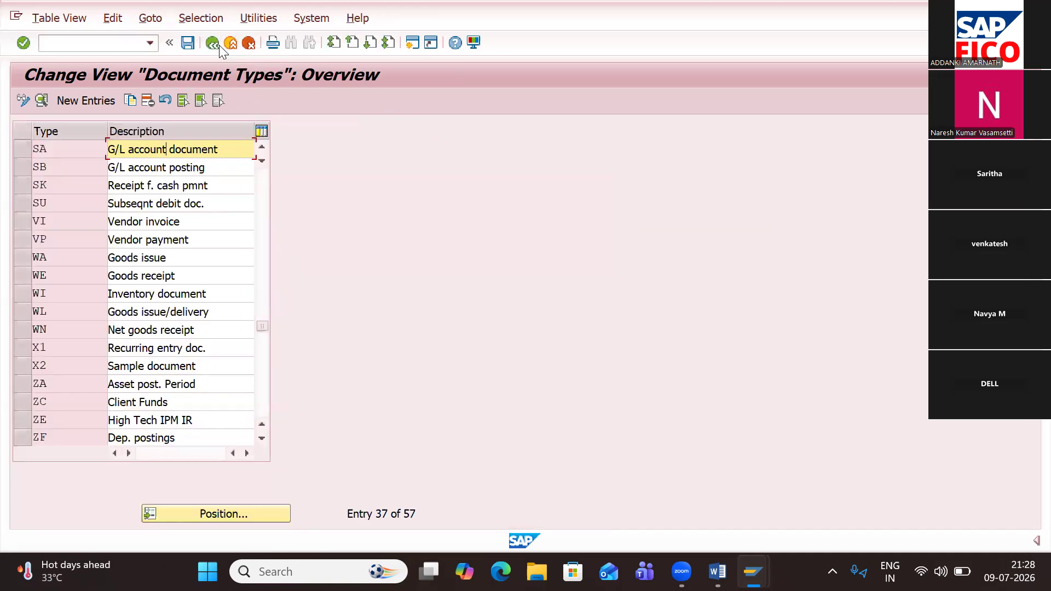
pyautogui.click(247, 514)
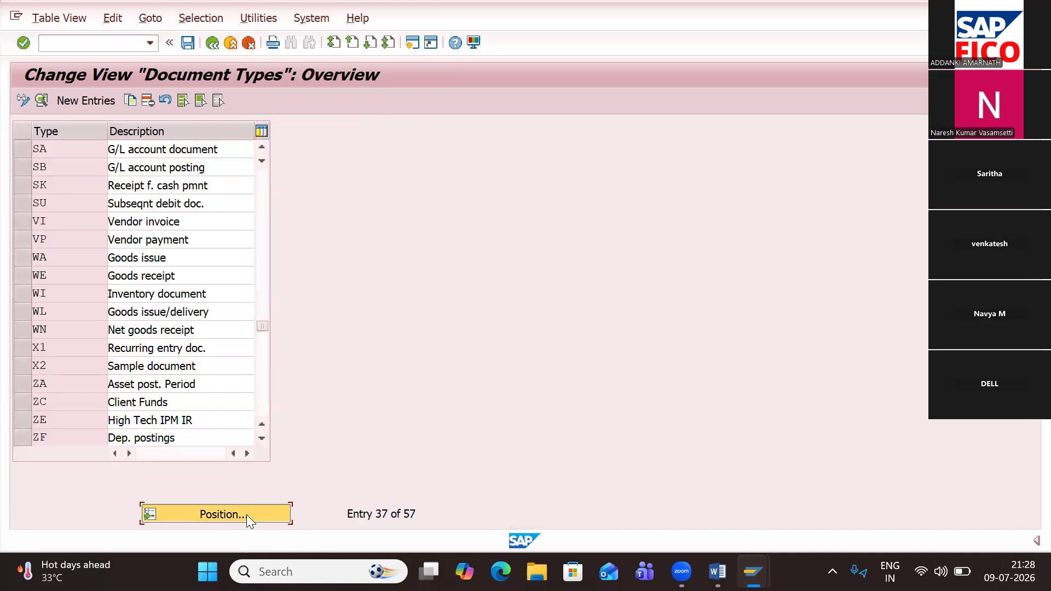
pyautogui.write('AB')
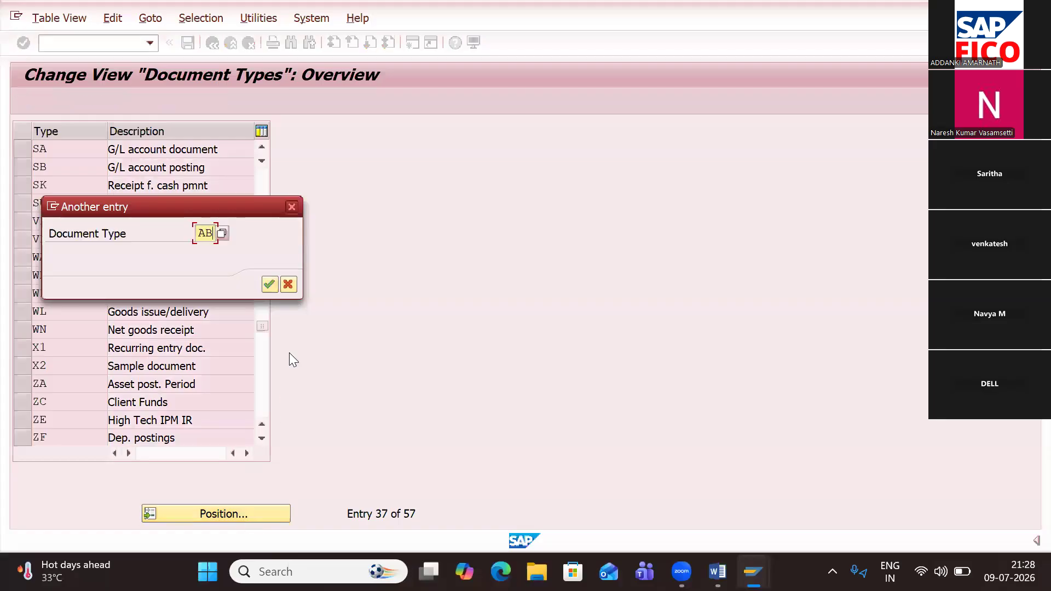
pyautogui.click(269, 281)
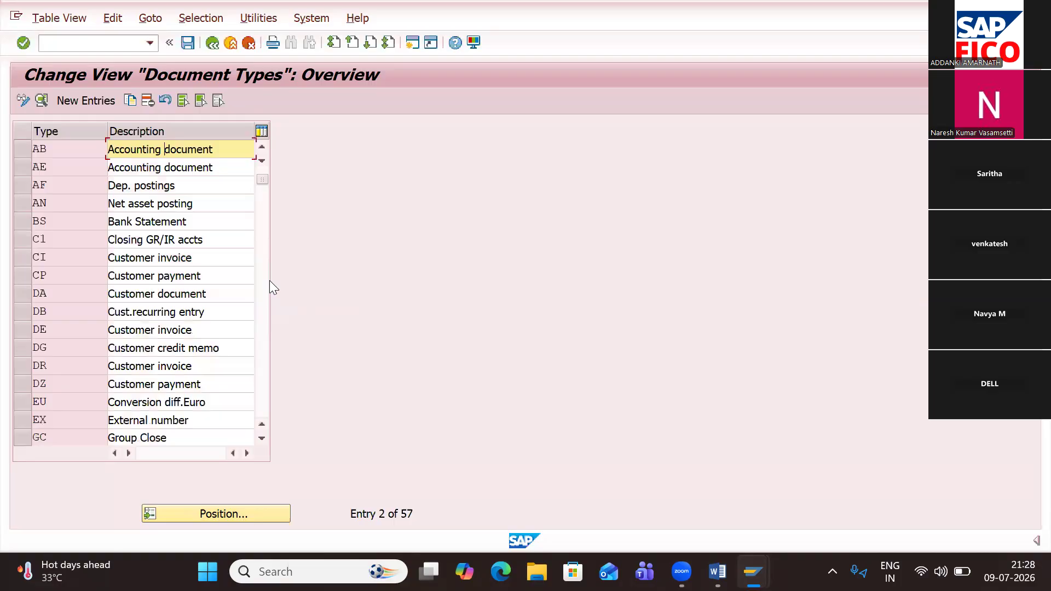
pyautogui.doubleClick(154, 146)
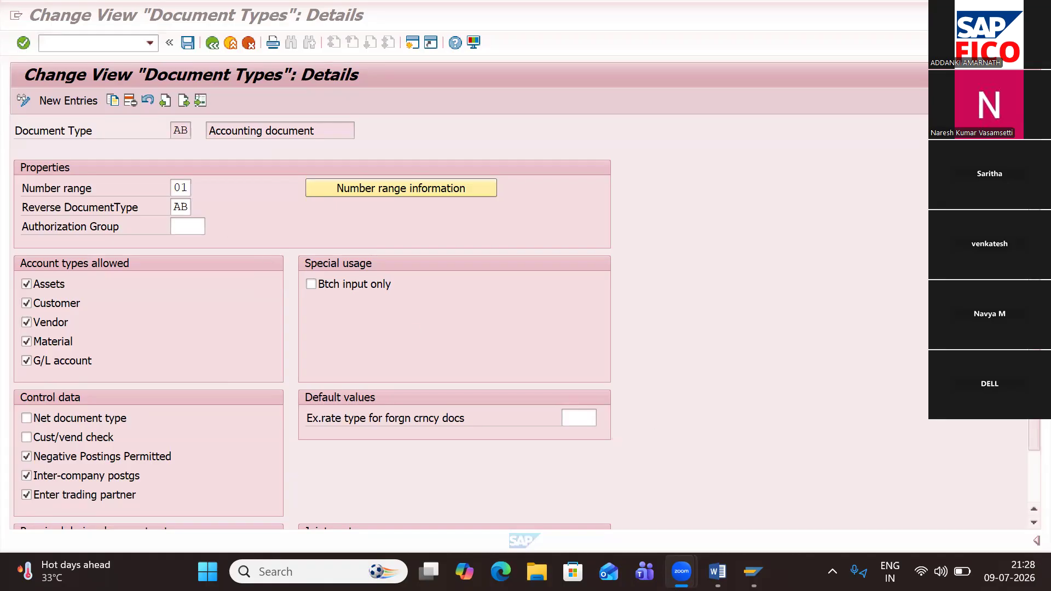
# Step: Check the transaction code for individual document reversal in the Word notes, and return to the SAP session displaying the rent document
pyautogui.moveTo(717, 572)
pyautogui.click(784, 470)
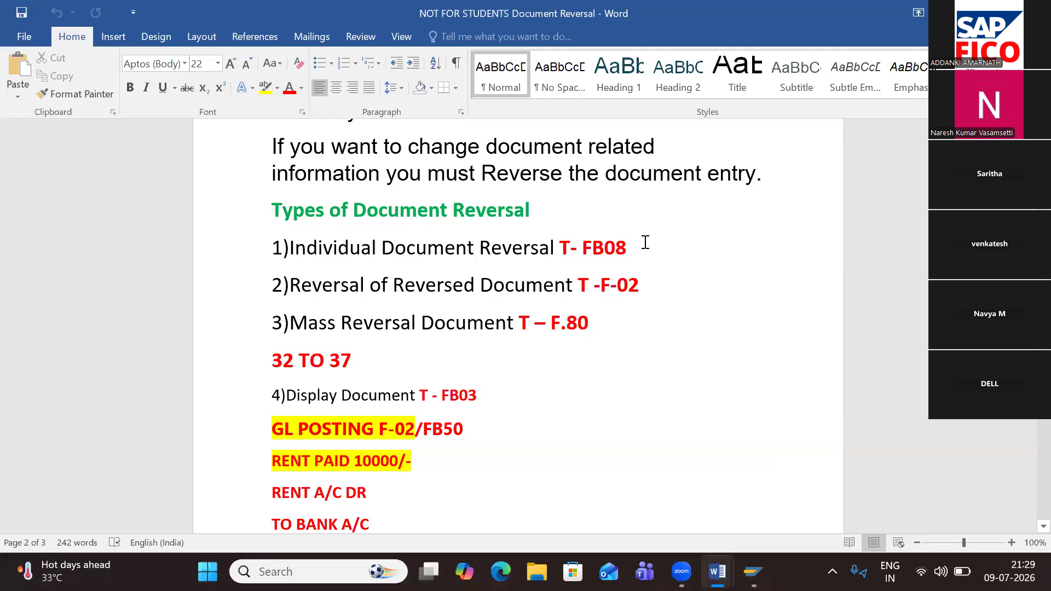
pyautogui.click(630, 243)
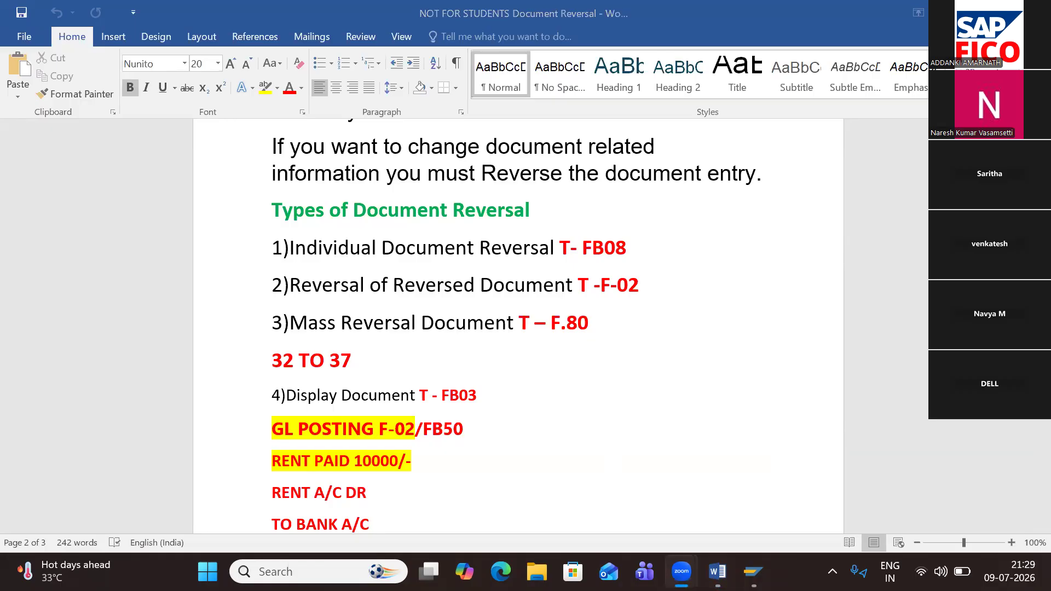
pyautogui.moveTo(753, 571)
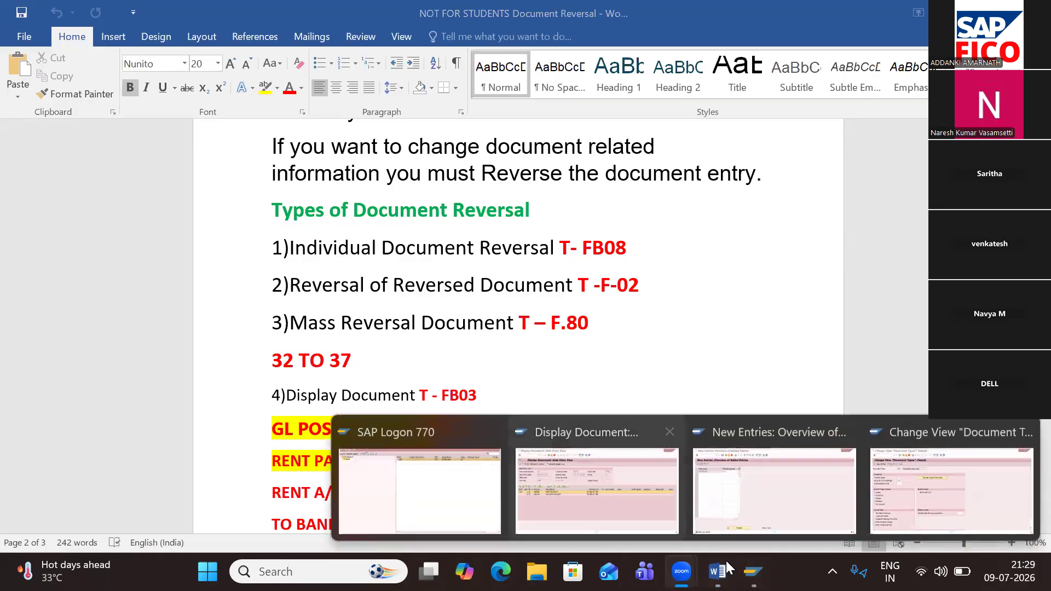
pyautogui.click(602, 482)
pyautogui.click(108, 12)
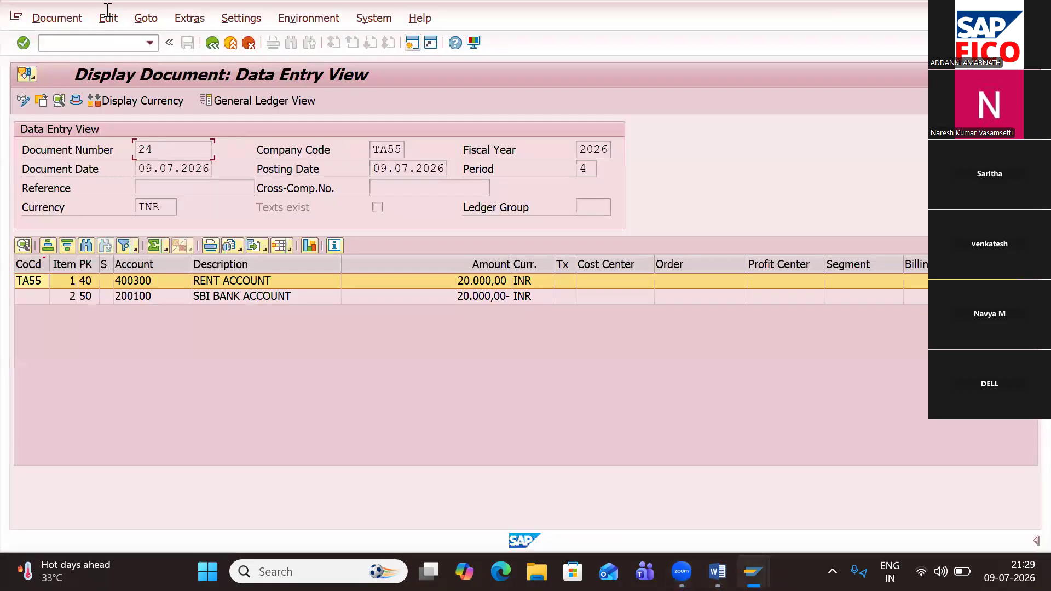
# Step: Start transaction FB08 for individual document reversal and choose reversal reason K4, Payment wrong
pyautogui.hotkey('ctrl', '/')
pyautogui.write('/NFB08')
pyautogui.press('Return')
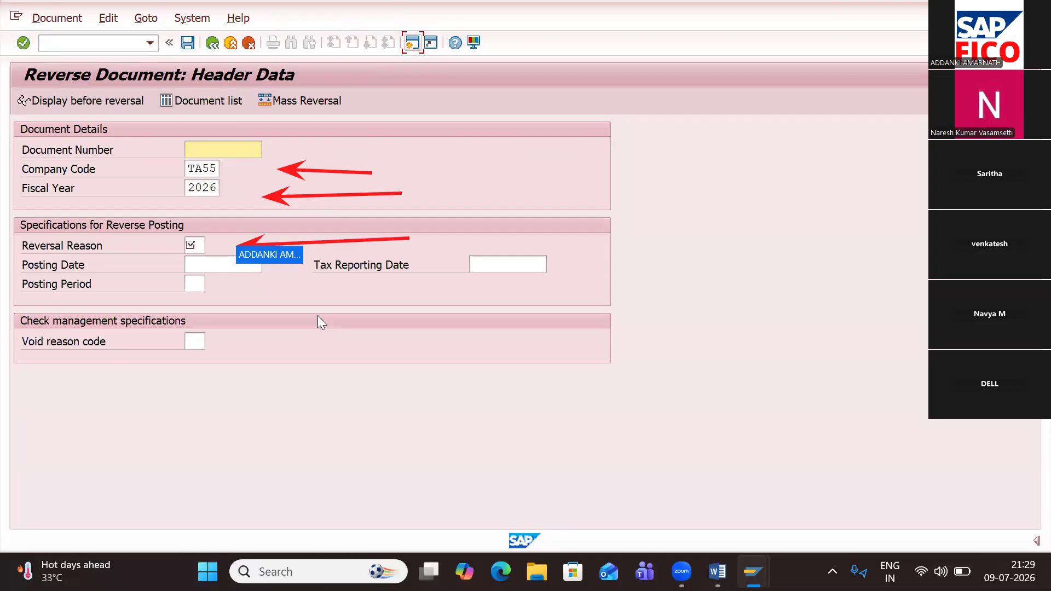
pyautogui.click(193, 246)
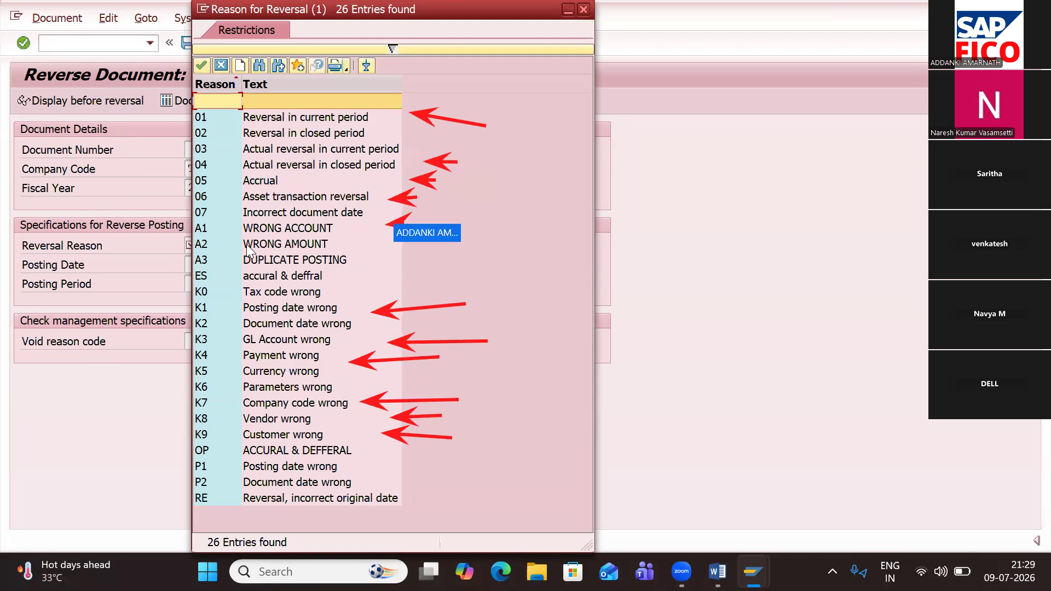
pyautogui.click(269, 359)
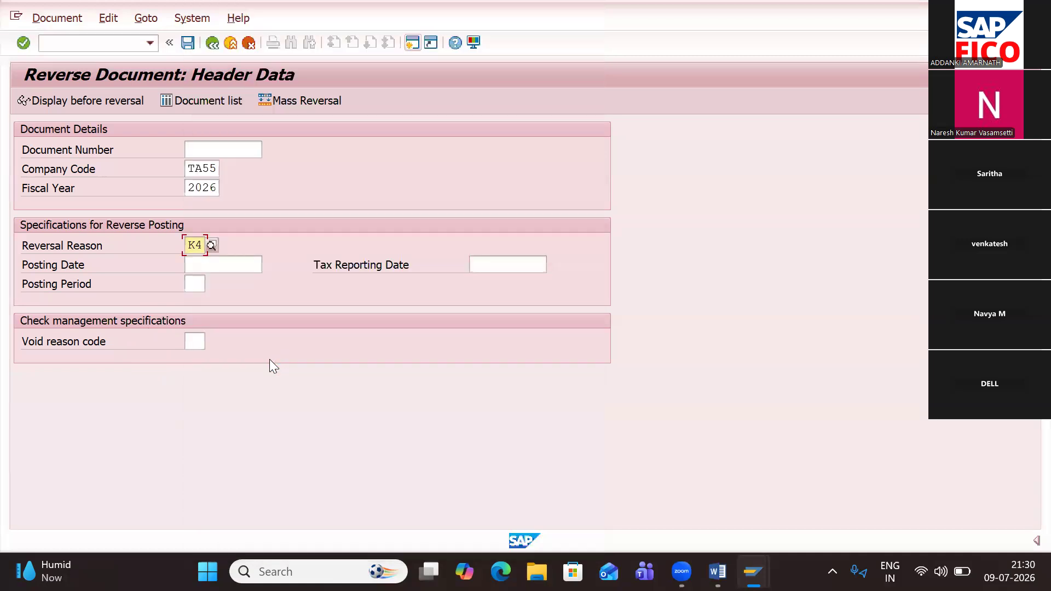
# Step: Enter document number 24, and select document 24 for reversal from the 2026 document list of company code TA55
pyautogui.click(243, 154)
pyautogui.write('24')
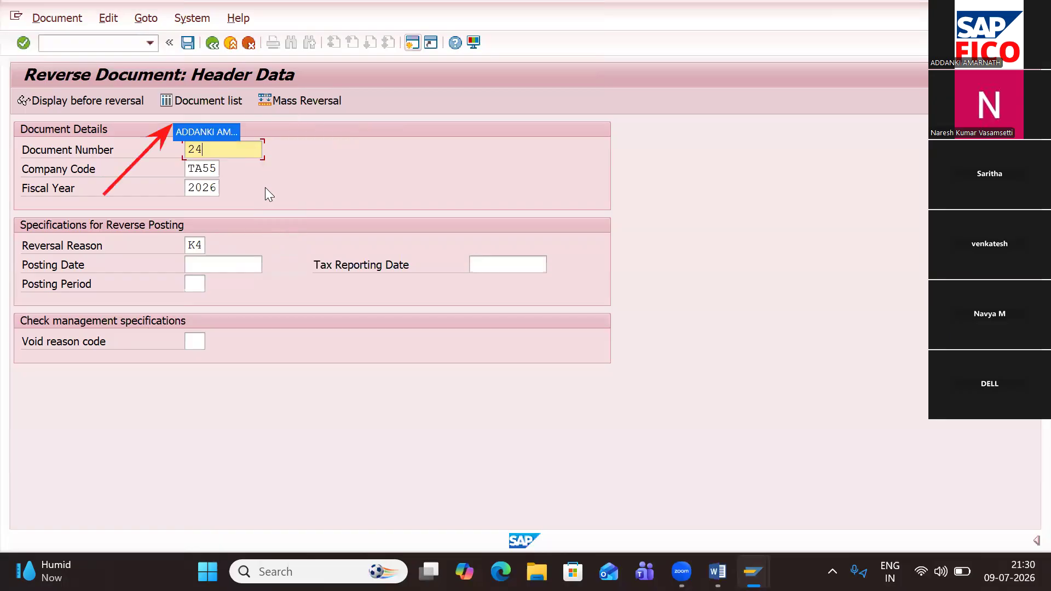
pyautogui.click(196, 100)
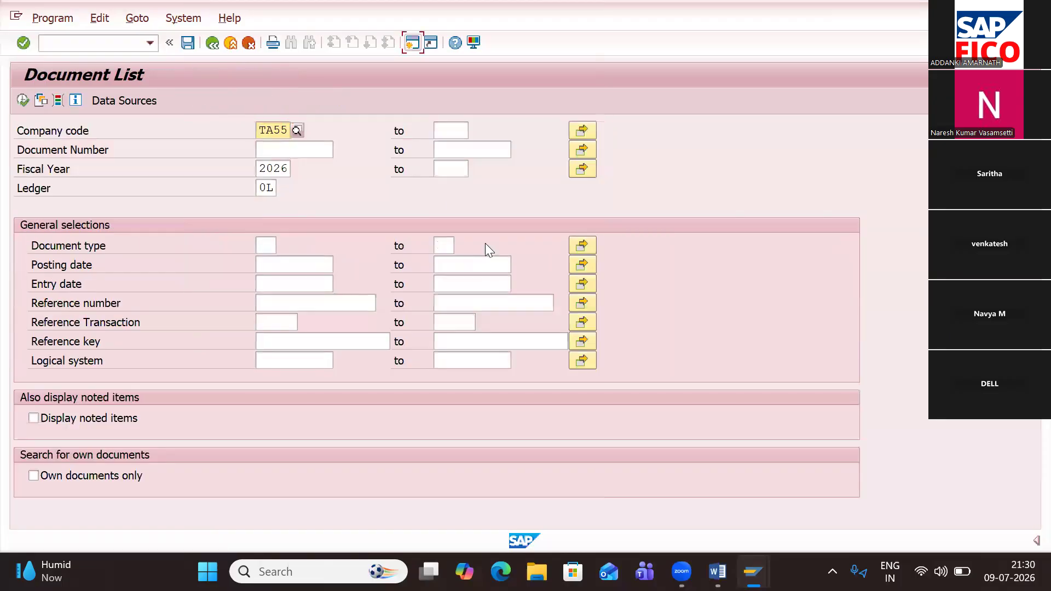
pyautogui.click(21, 101)
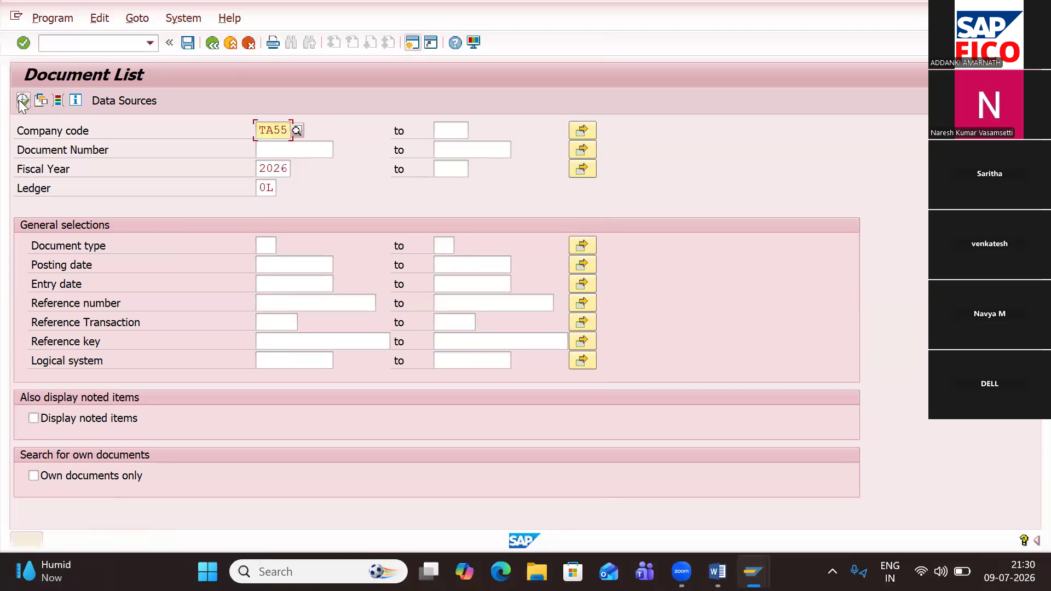
pyautogui.click(21, 101)
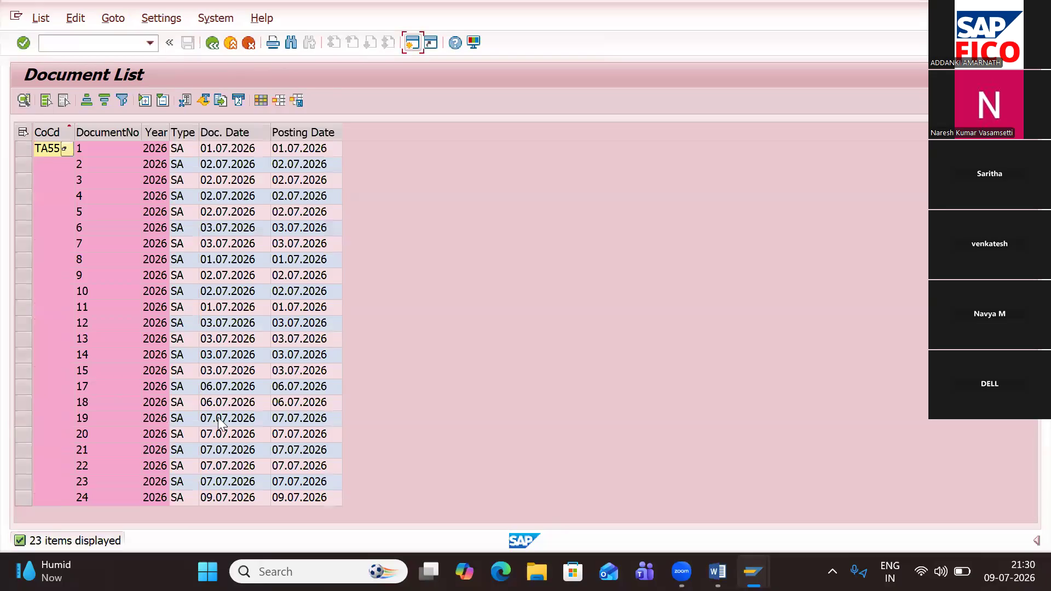
pyautogui.doubleClick(86, 497)
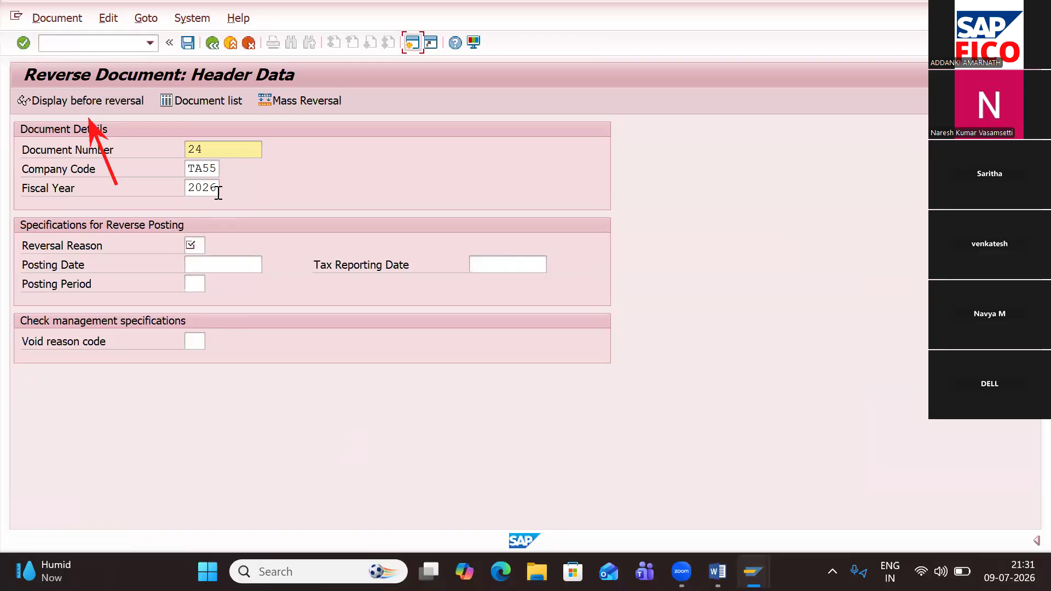
# Step: Try to display document 24 before reversal, and set its reversal reason to K4, Payment wrong
pyautogui.click(71, 99)
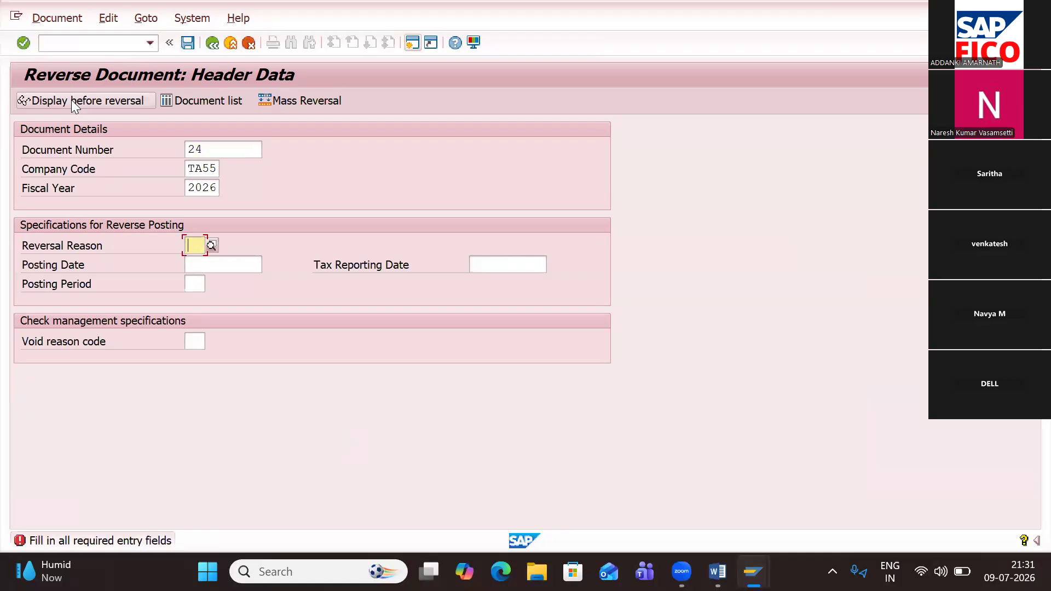
pyautogui.click(212, 245)
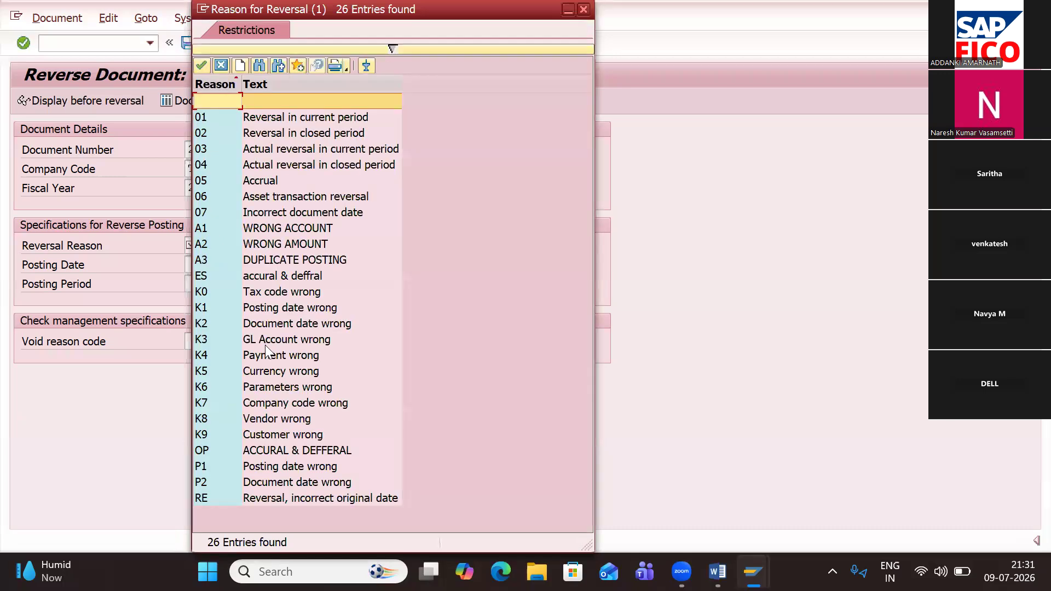
pyautogui.doubleClick(266, 355)
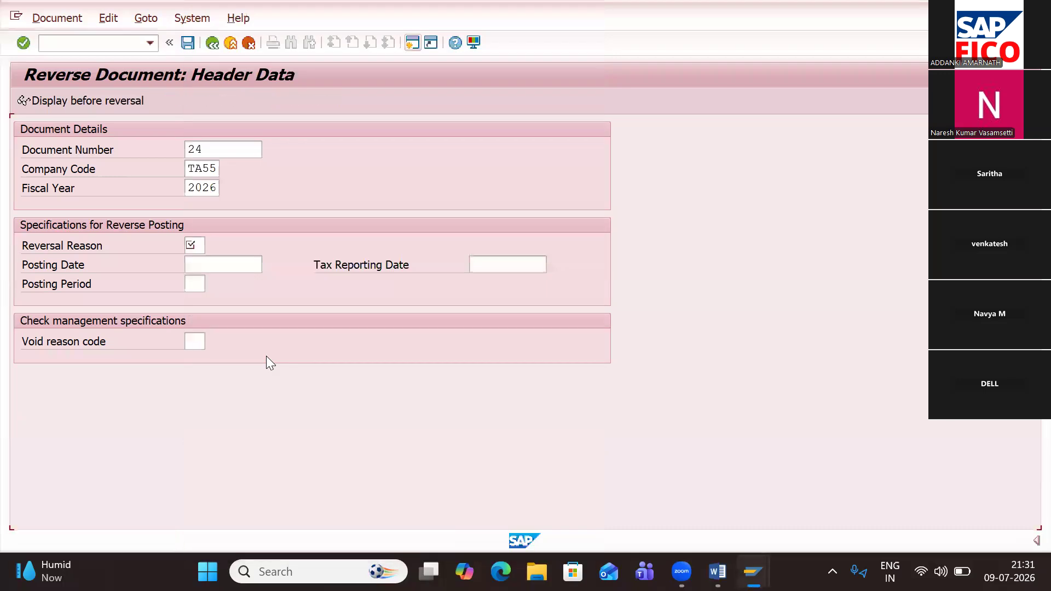
# Step: Display document 24 before reversal to check its line items, and post the reversal
pyautogui.click(59, 101)
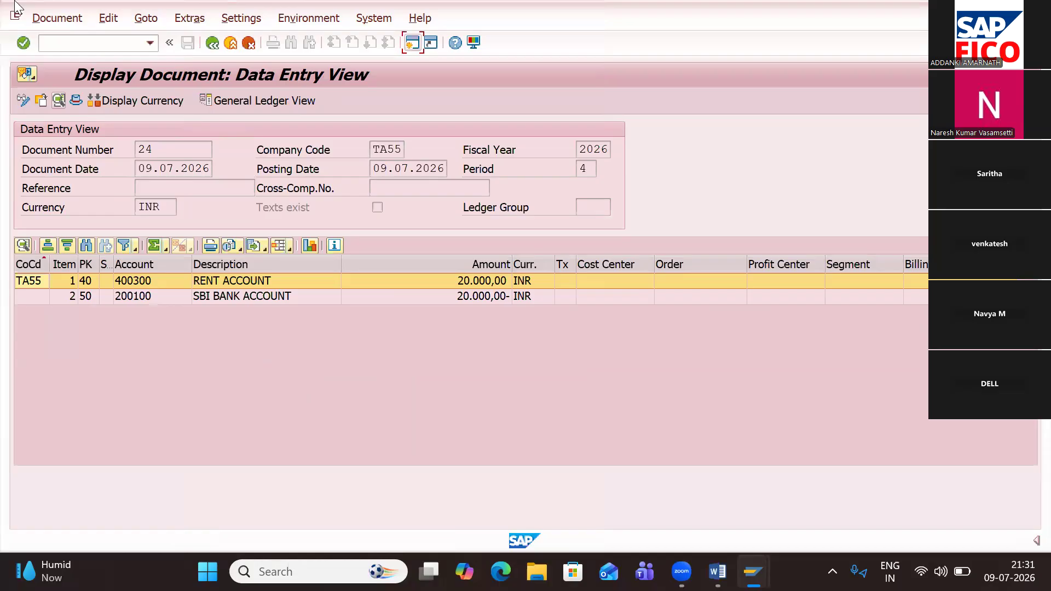
pyautogui.click(212, 42)
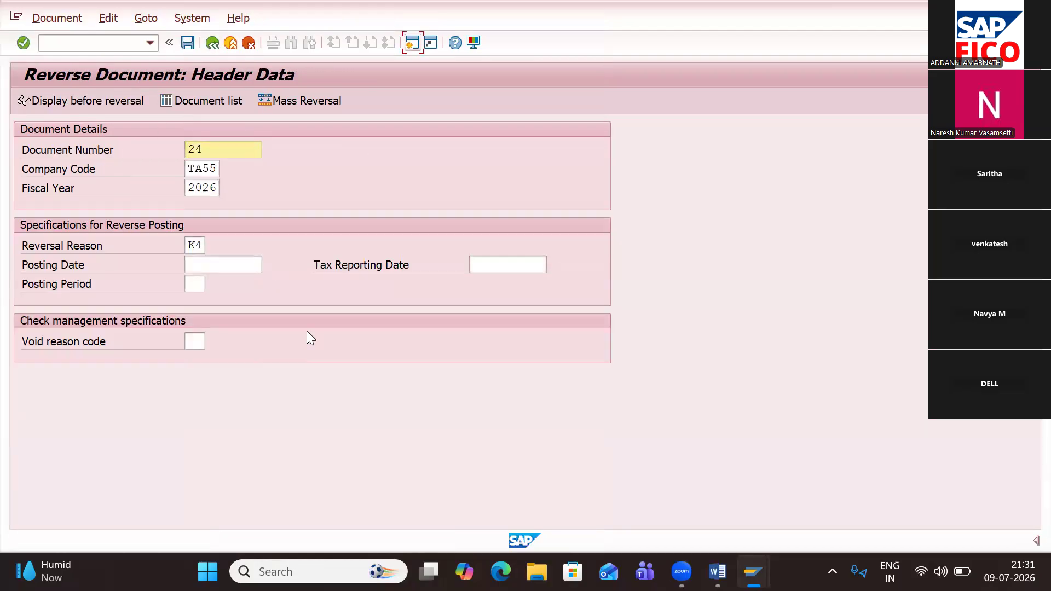
pyautogui.click(190, 44)
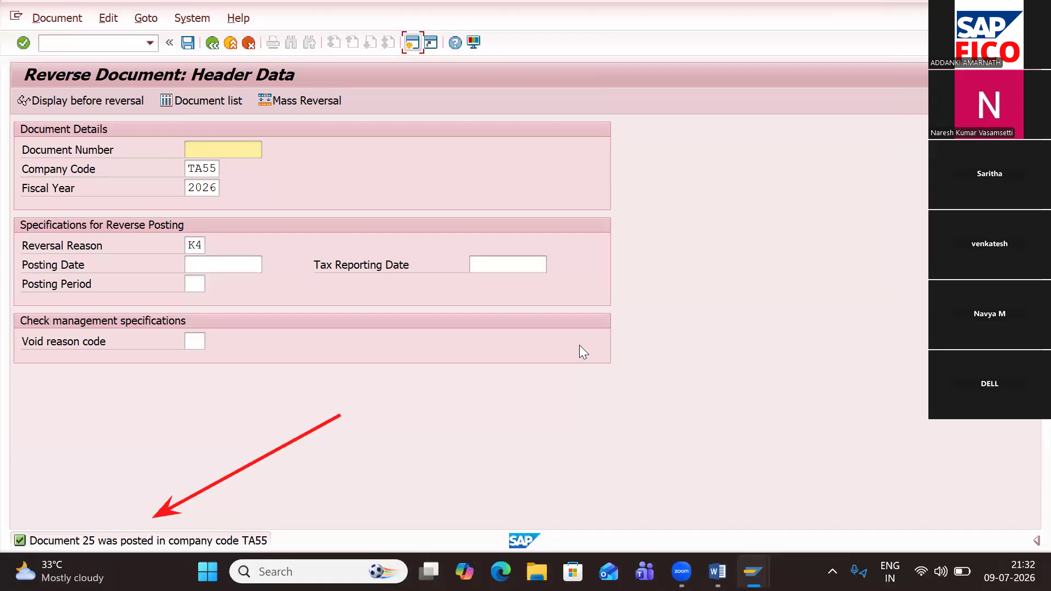
# Step: Start transaction FB03, list the documents of company code TA55, and open the type AB reversal document to examine its reversed postings
pyautogui.click(81, 41)
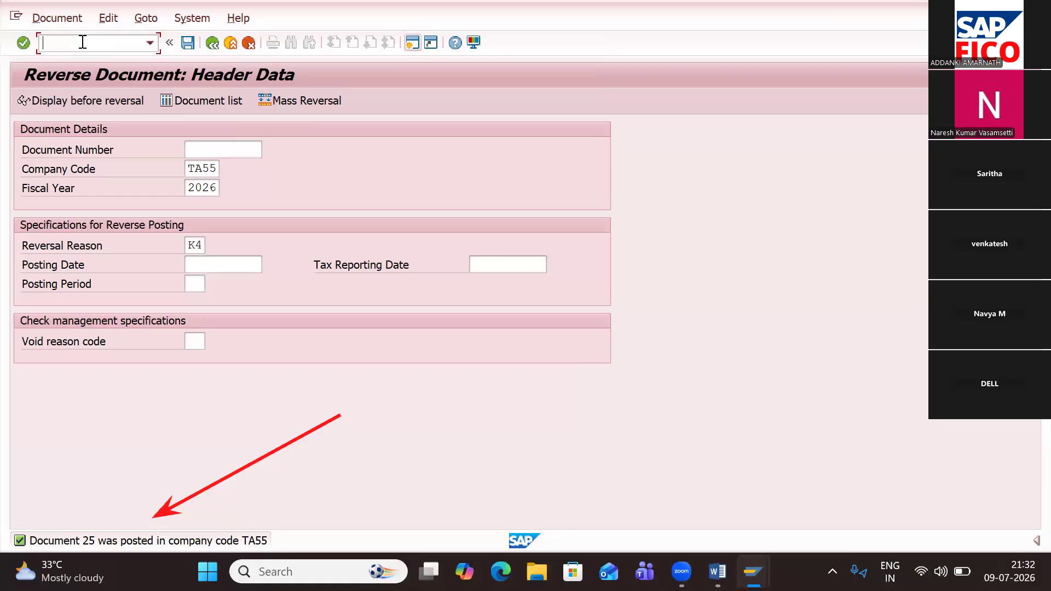
pyautogui.write('/NFB03')
pyautogui.press('Return')
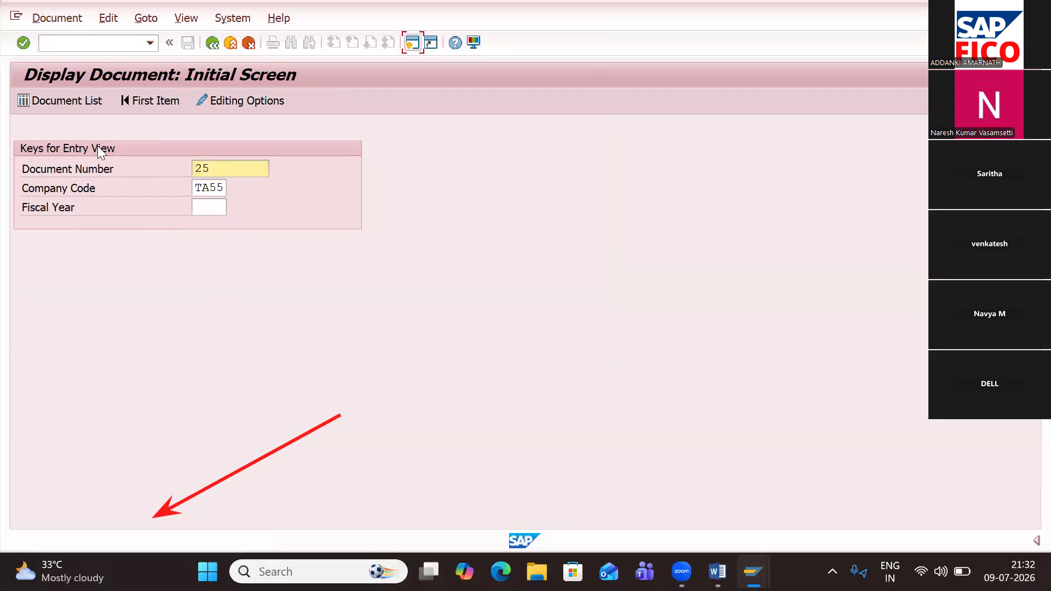
pyautogui.click(66, 103)
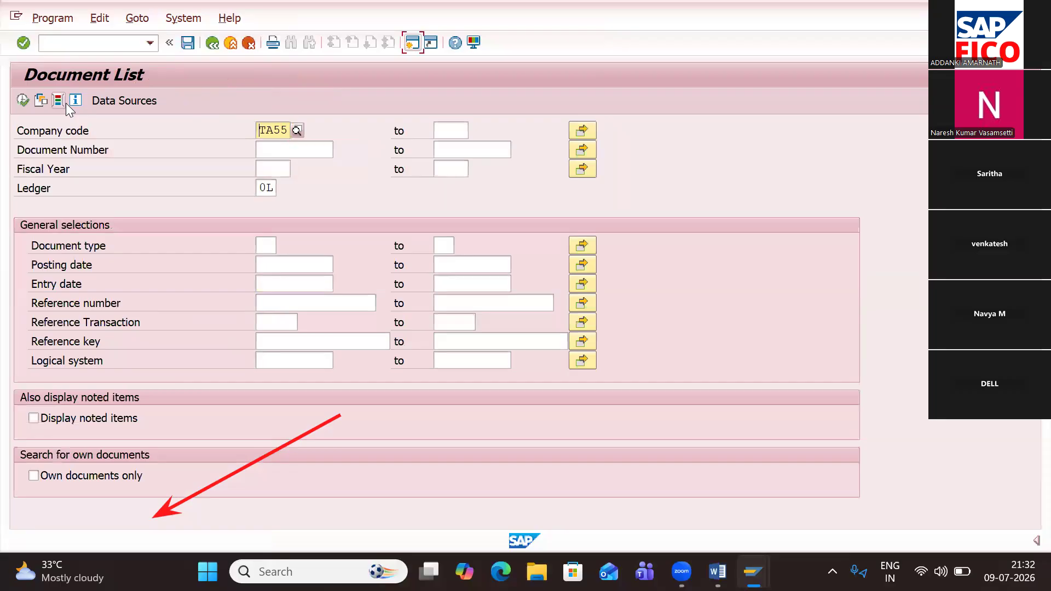
pyautogui.click(22, 99)
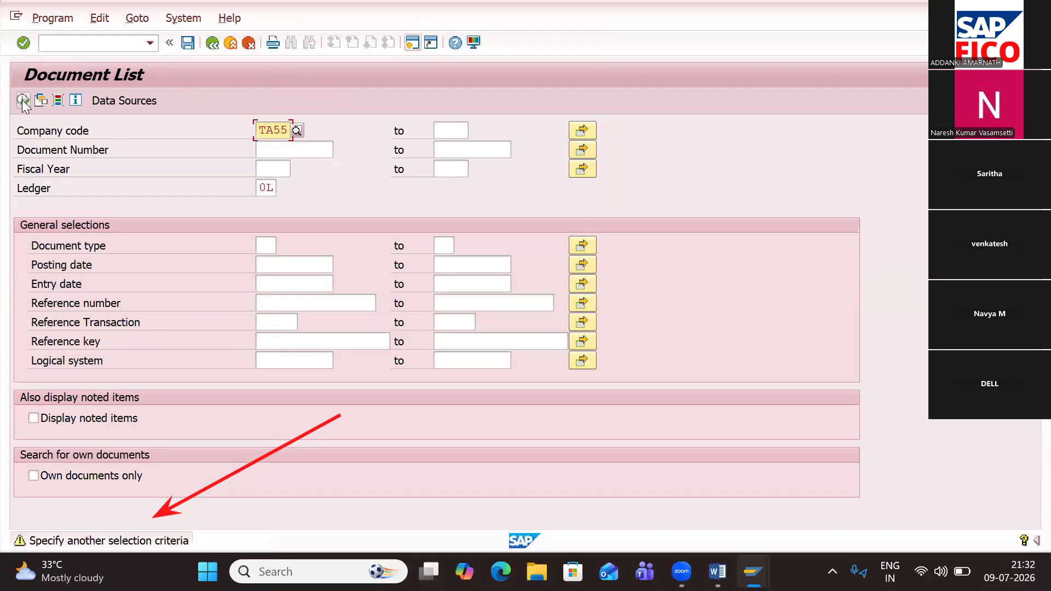
pyautogui.click(22, 100)
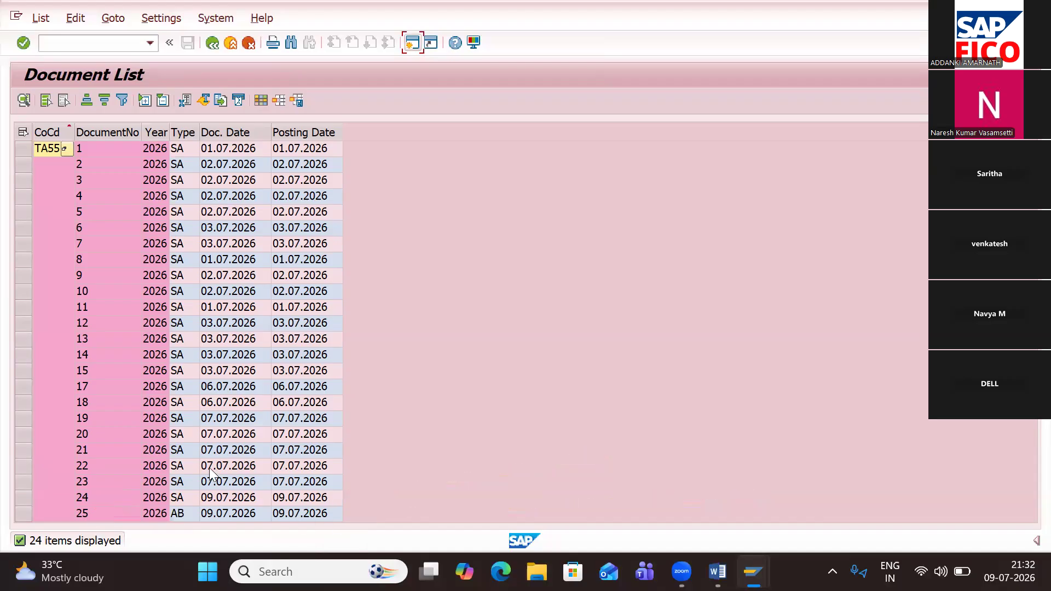
pyautogui.doubleClick(186, 514)
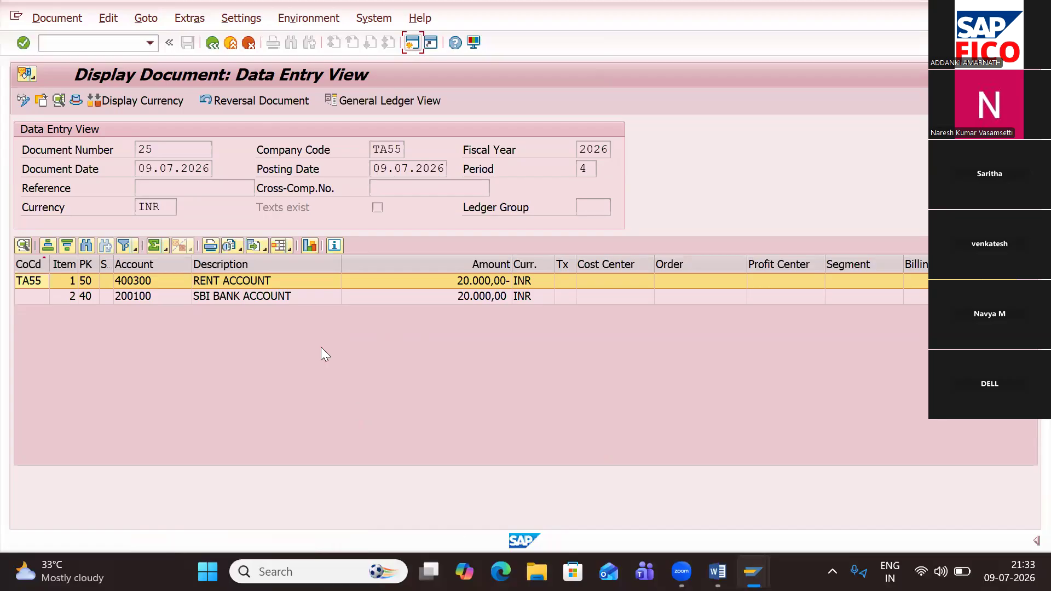
pyautogui.click(260, 194)
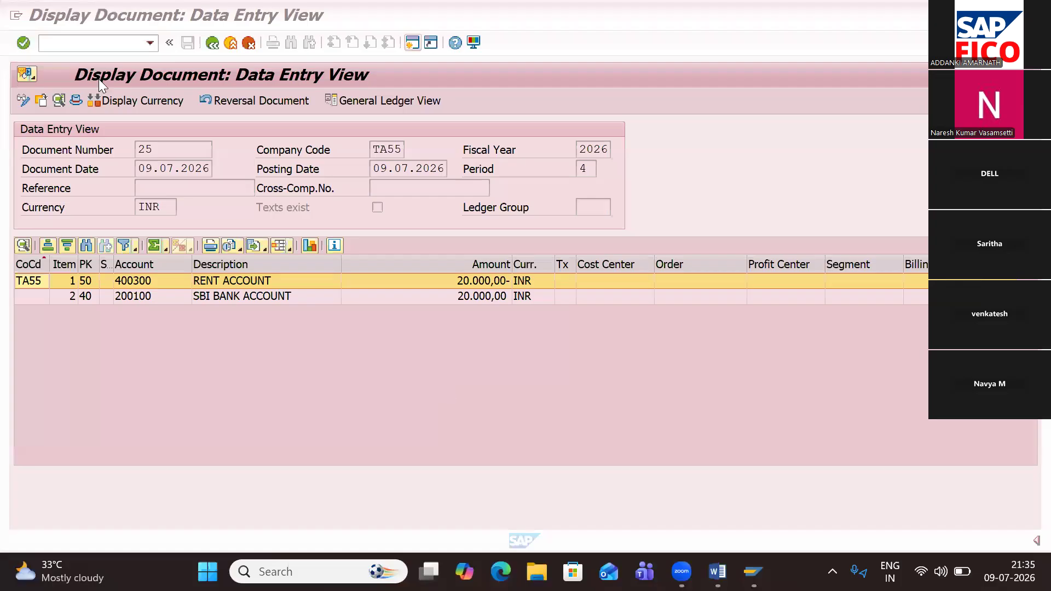
# Step: Start transaction FB50 for a new G/L document and set the document date to 09.07.2026
pyautogui.click(82, 40)
pyautogui.write('/NFB50')
pyautogui.press('Return')
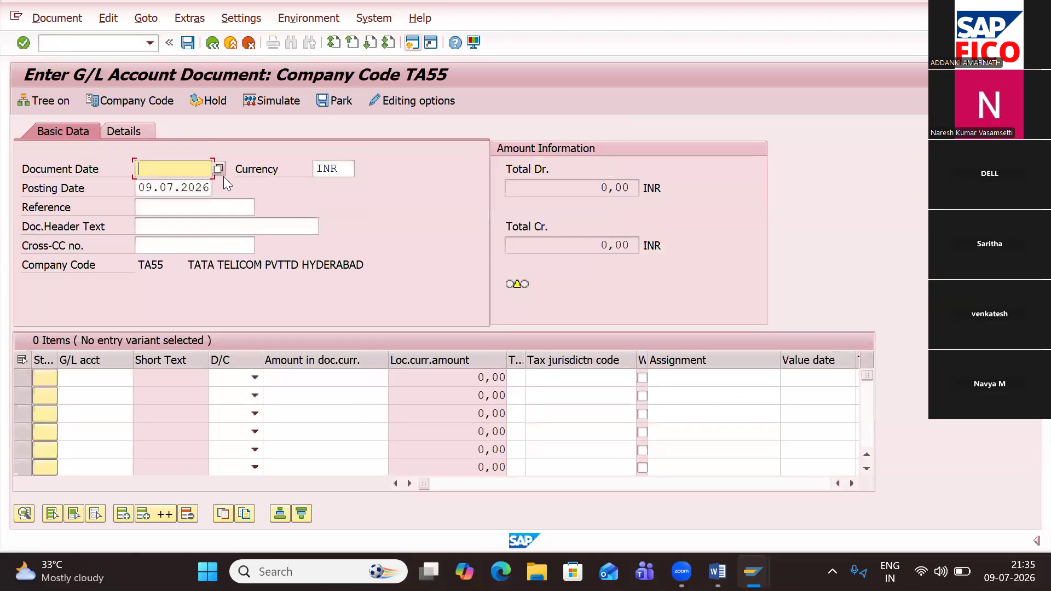
pyautogui.click(219, 169)
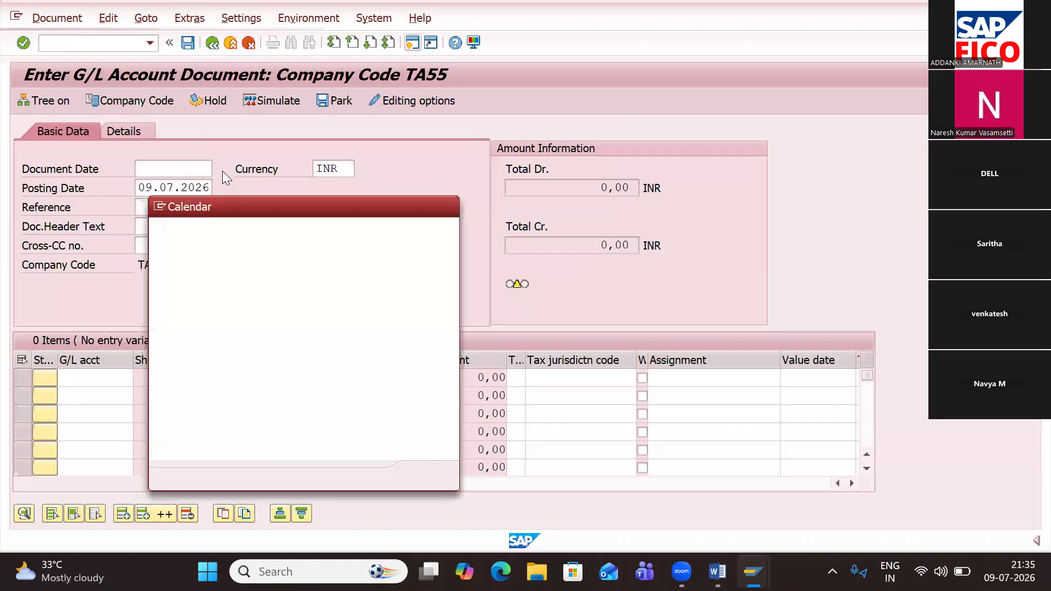
pyautogui.doubleClick(320, 362)
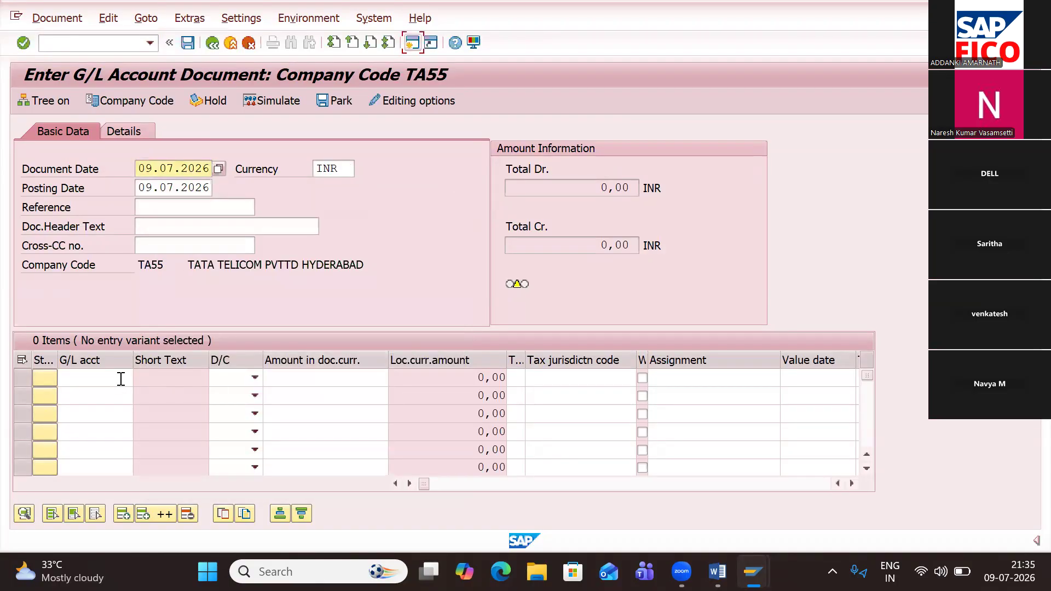
# Step: Enter the first line item with G/L account 400300 (Rent Account) as a debit of 10000
pyautogui.click(121, 378)
pyautogui.click(138, 379)
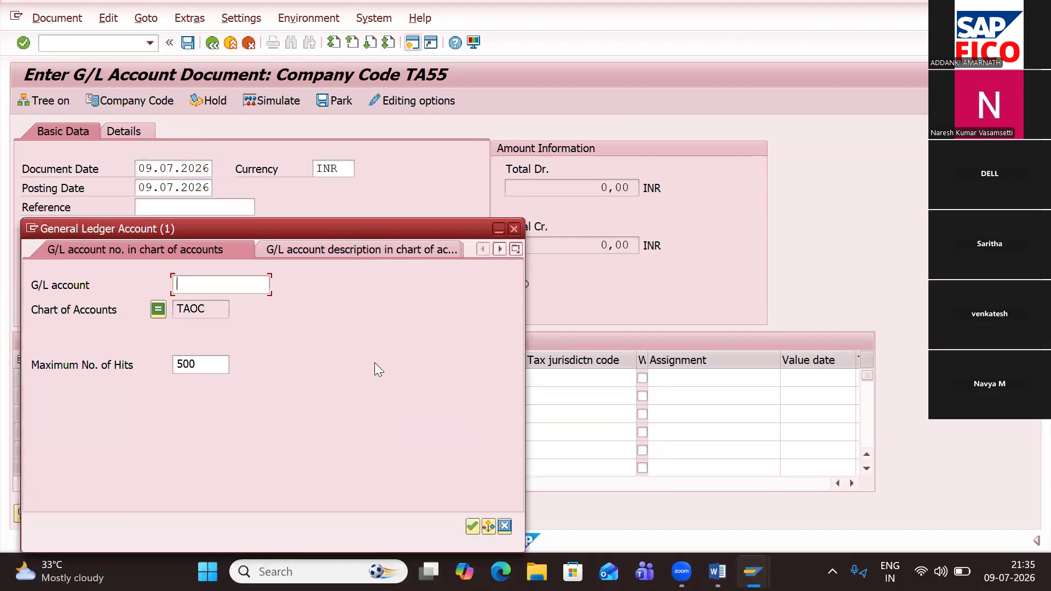
pyautogui.press('Return')
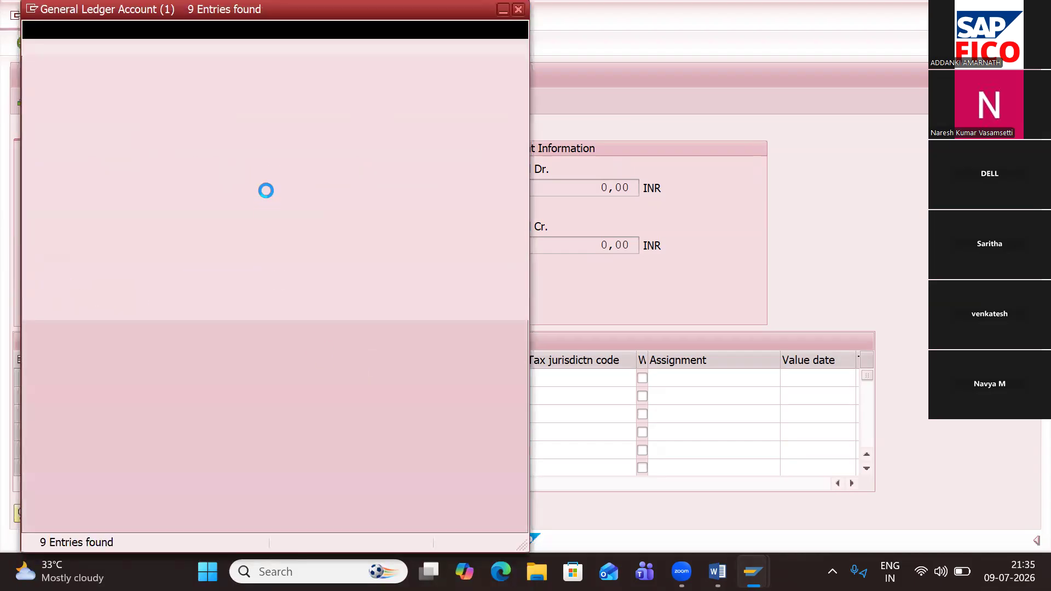
pyautogui.doubleClick(129, 166)
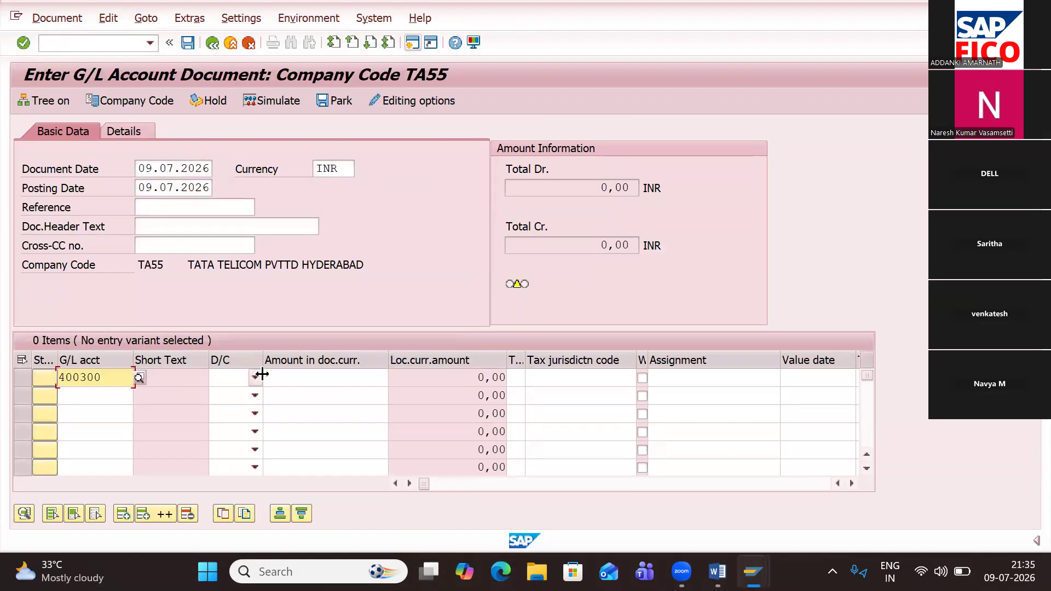
pyautogui.click(257, 377)
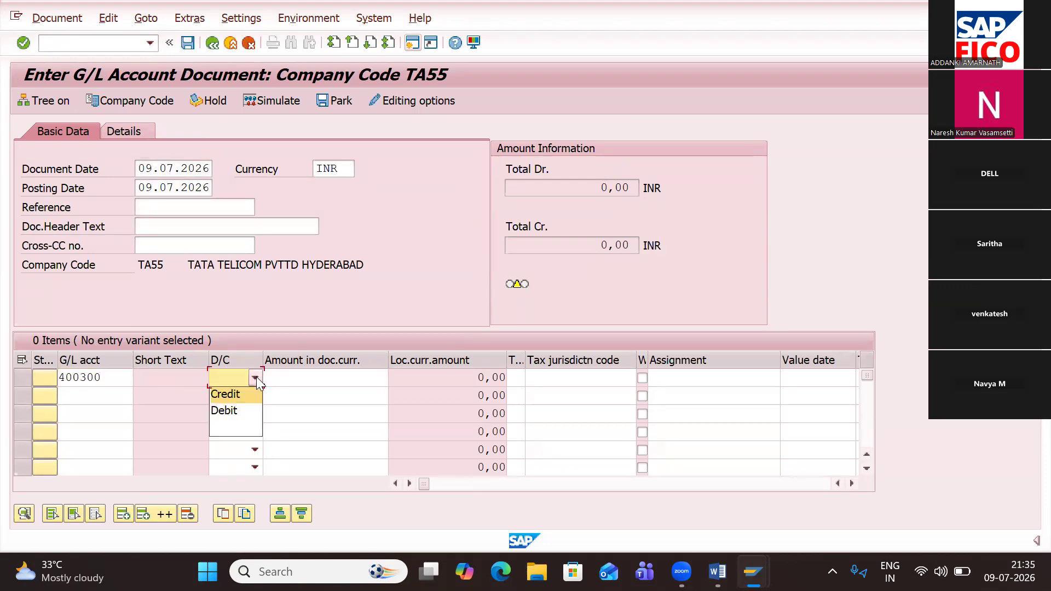
pyautogui.click(236, 411)
pyautogui.click(354, 384)
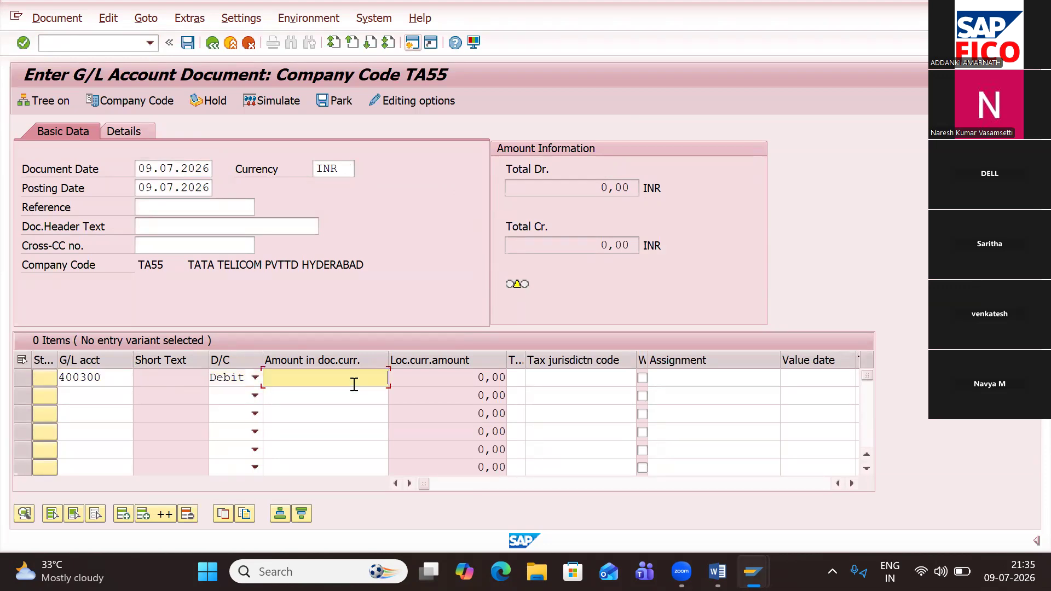
pyautogui.write('10000')
# Step: Enter the second line item with G/L account 200102 (HDFC Bank AC) as a credit of 10000
pyautogui.click(113, 397)
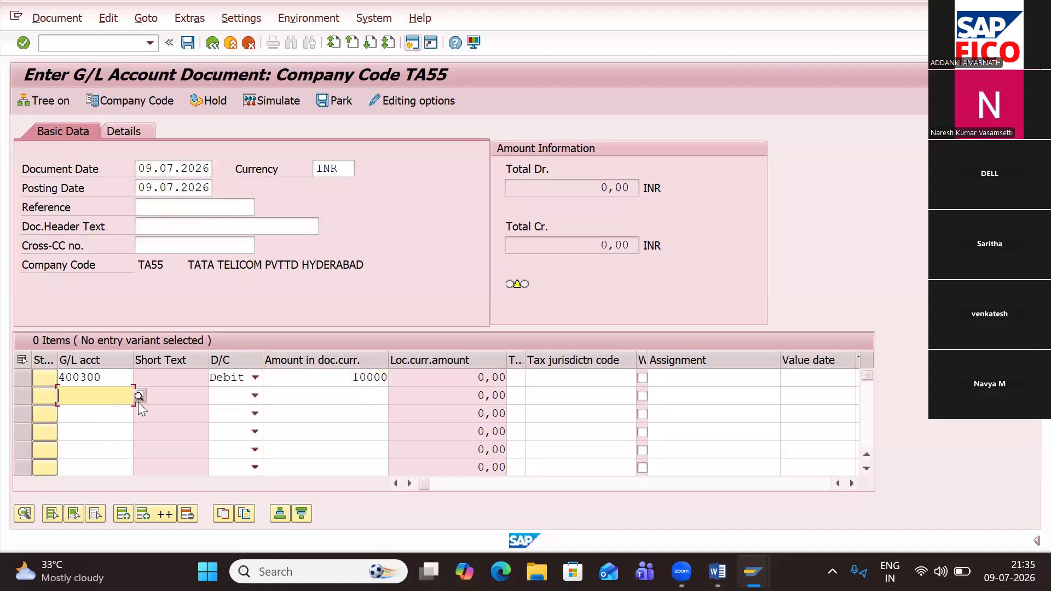
pyautogui.click(138, 401)
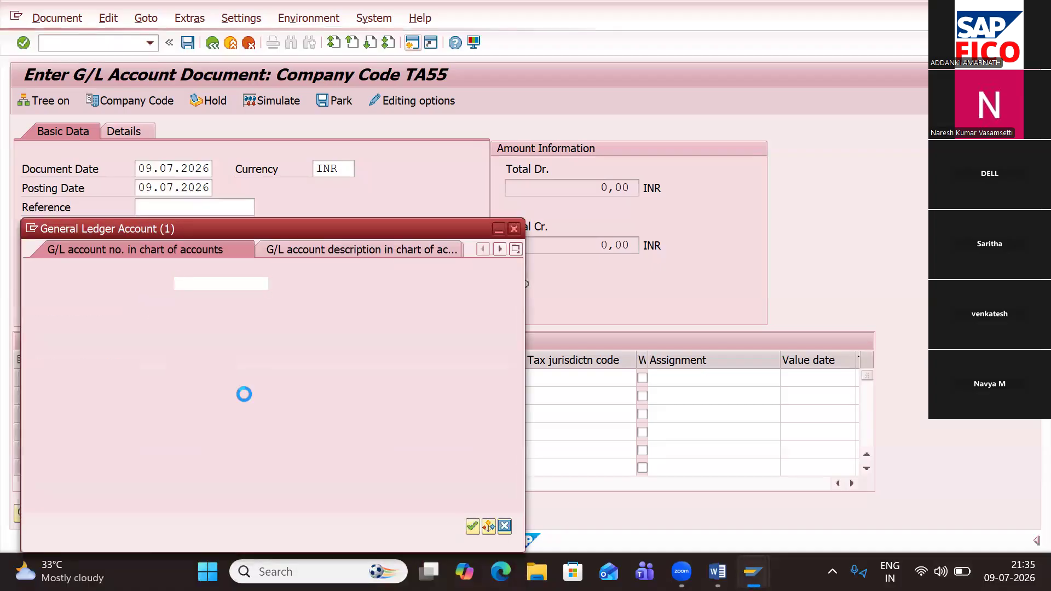
pyautogui.press('Return')
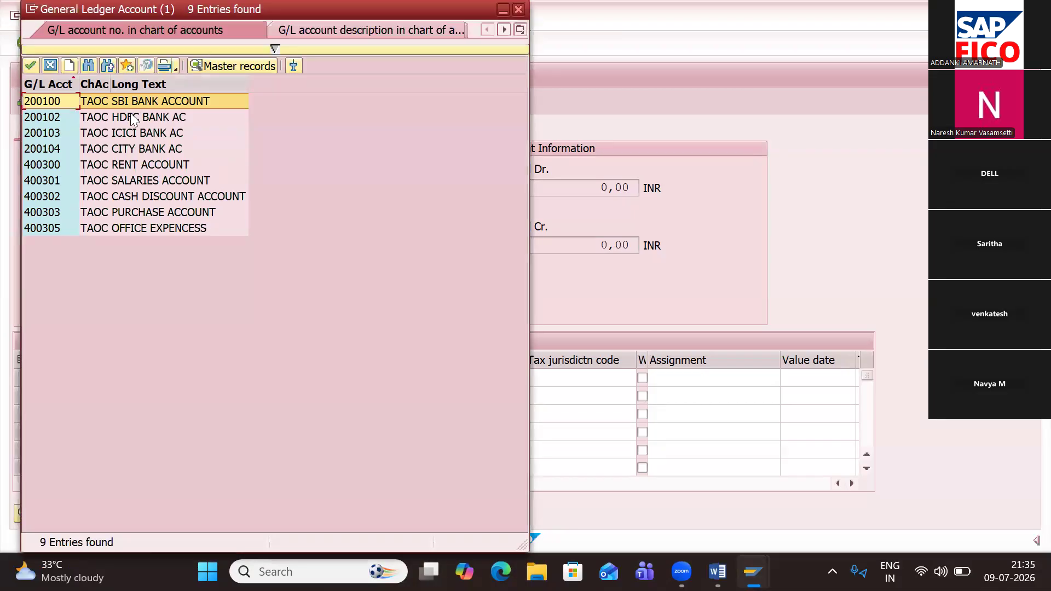
pyautogui.doubleClick(112, 116)
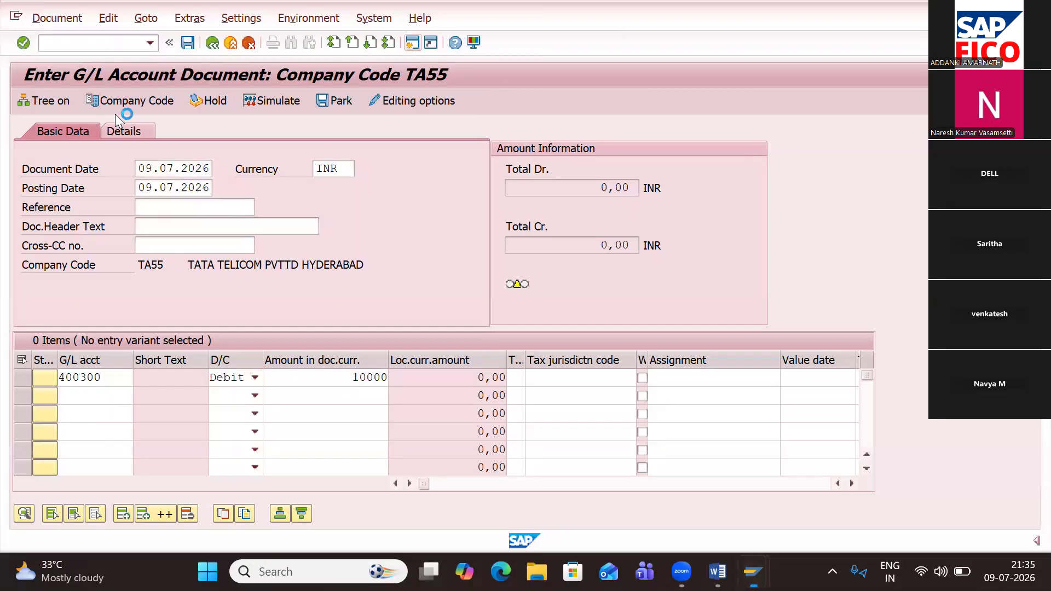
pyautogui.click(254, 396)
pyautogui.click(240, 414)
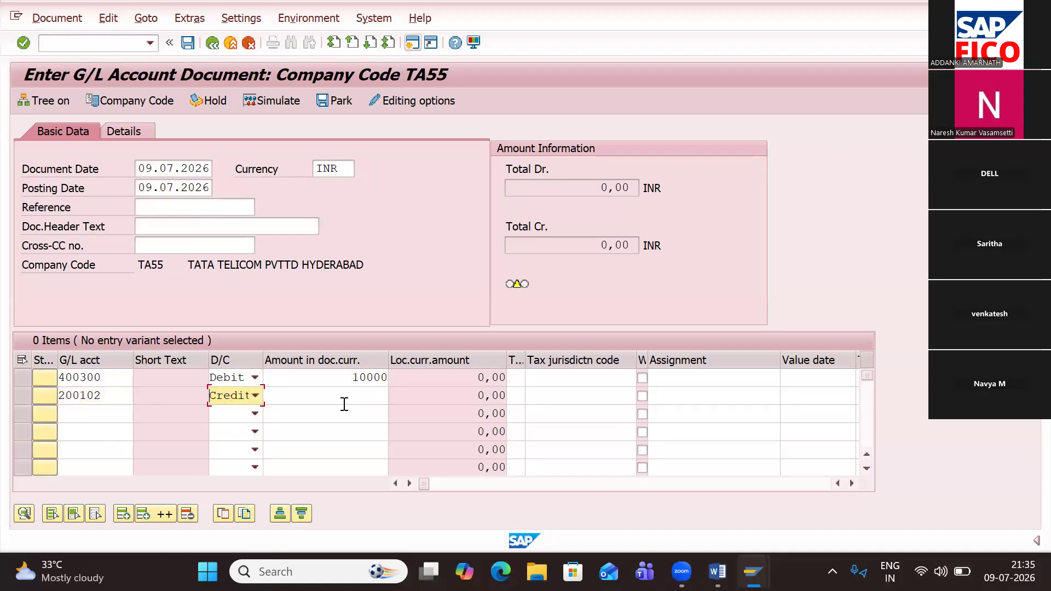
pyautogui.click(344, 404)
pyautogui.write('10000')
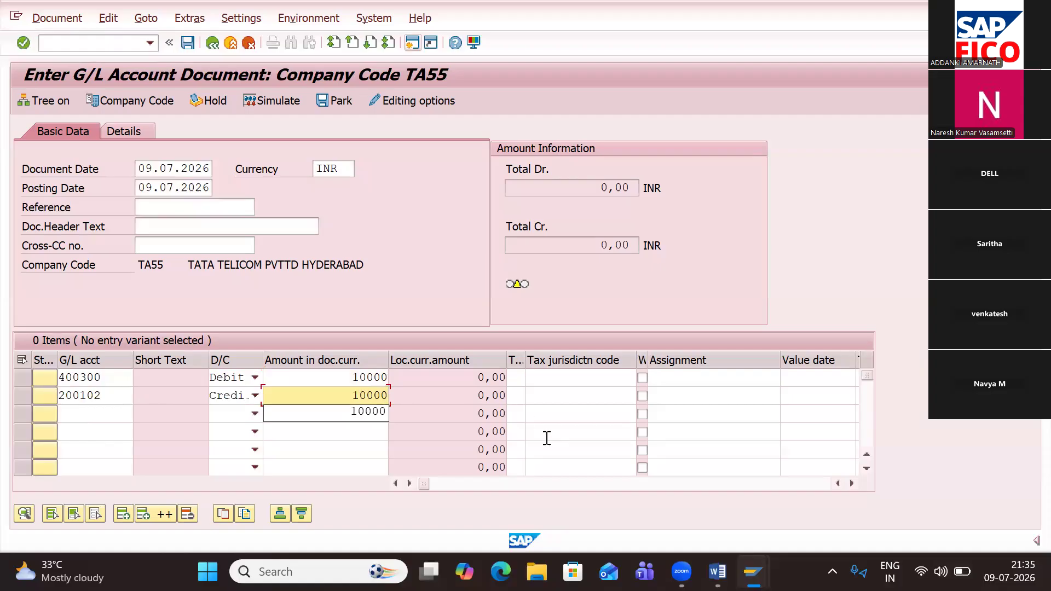
# Step: Simulate and post the rent document, and display the posted document
pyautogui.press('Down')
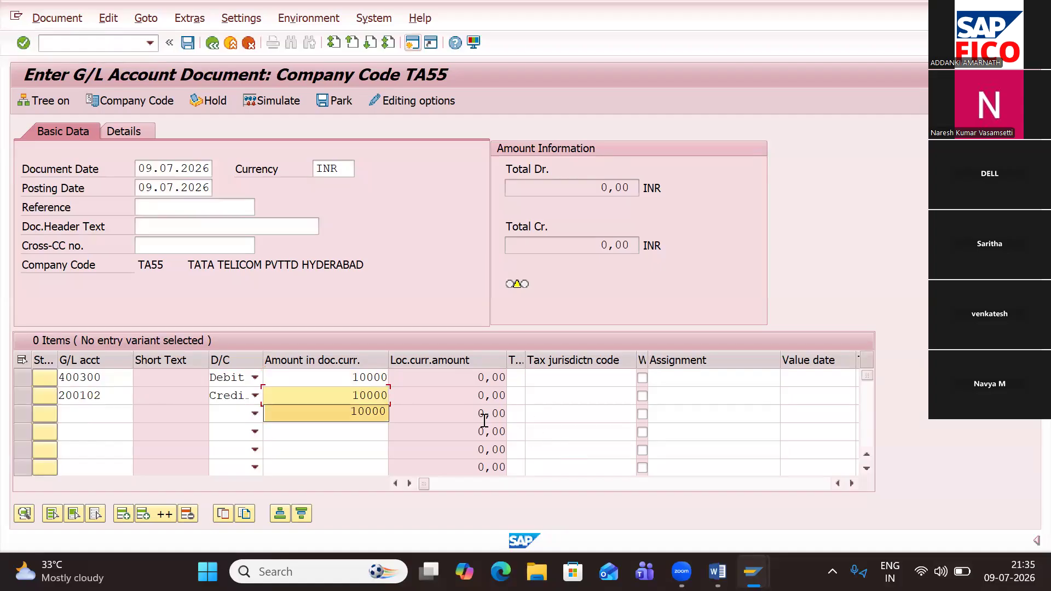
pyautogui.press('Return')
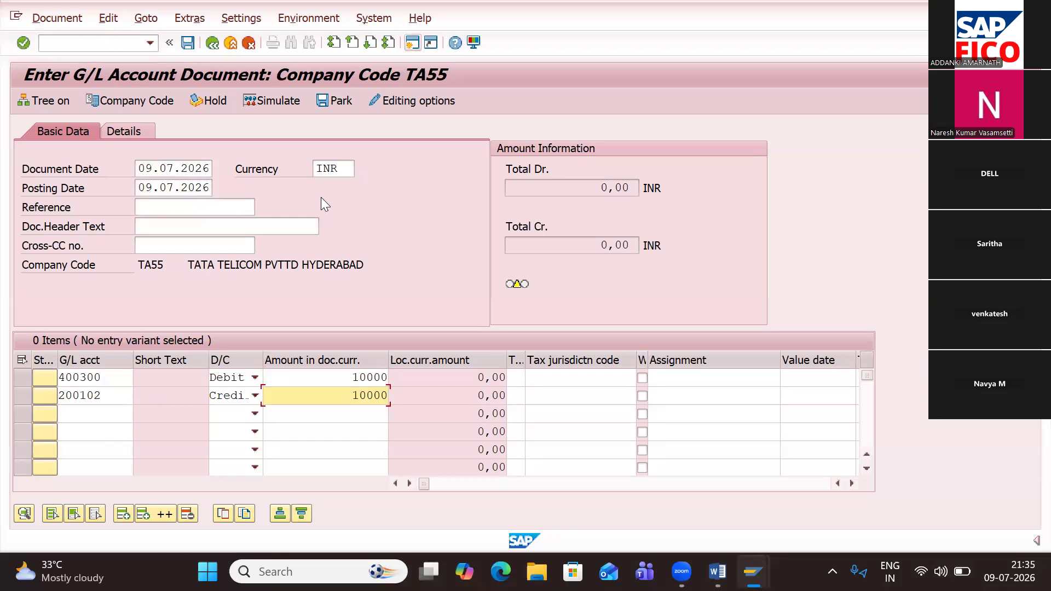
pyautogui.click(274, 102)
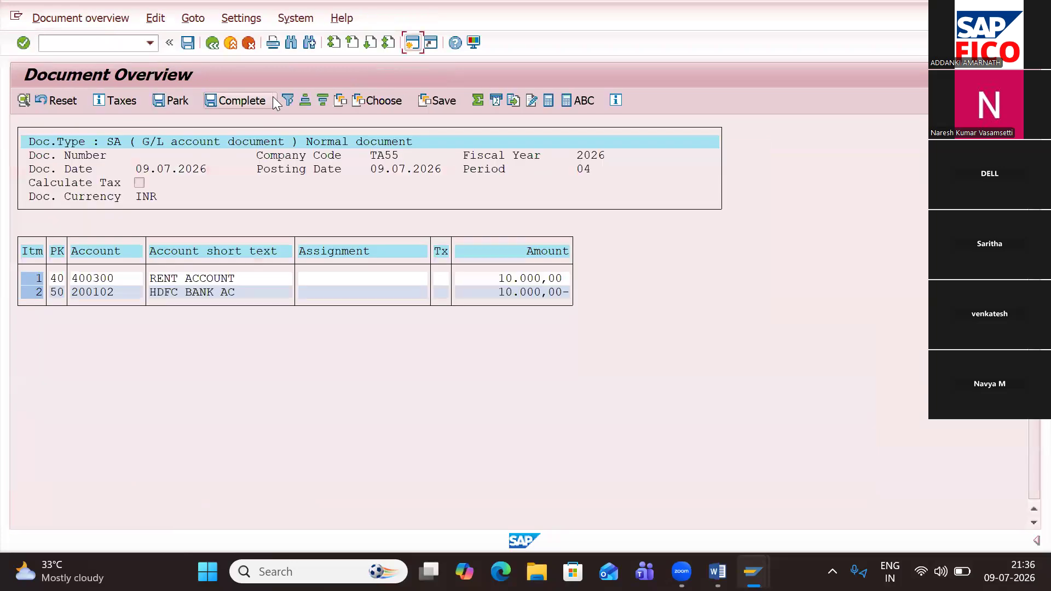
pyautogui.click(189, 44)
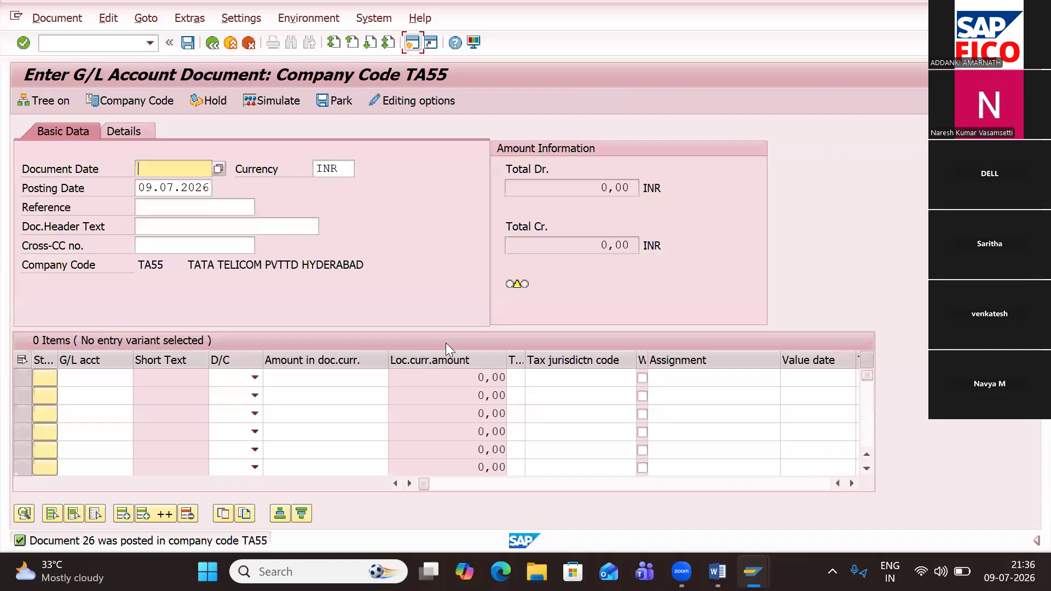
pyautogui.click(57, 19)
pyautogui.click(64, 56)
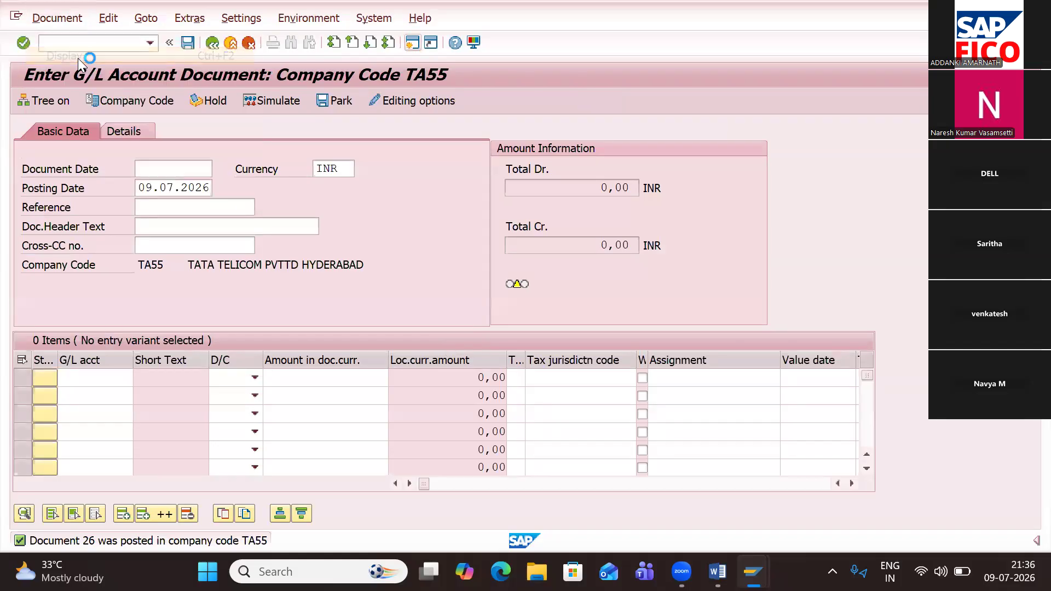
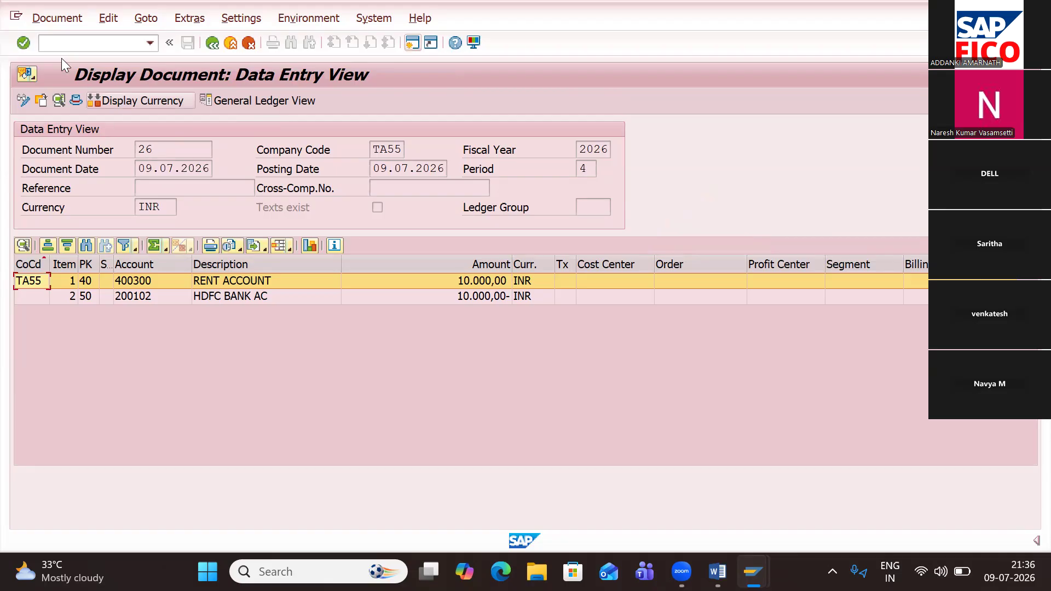
# Step: Start transaction FB08 and reverse document 26 in company code TA55, fiscal year 2026, with reversal reason K4
pyautogui.write('/NFB')
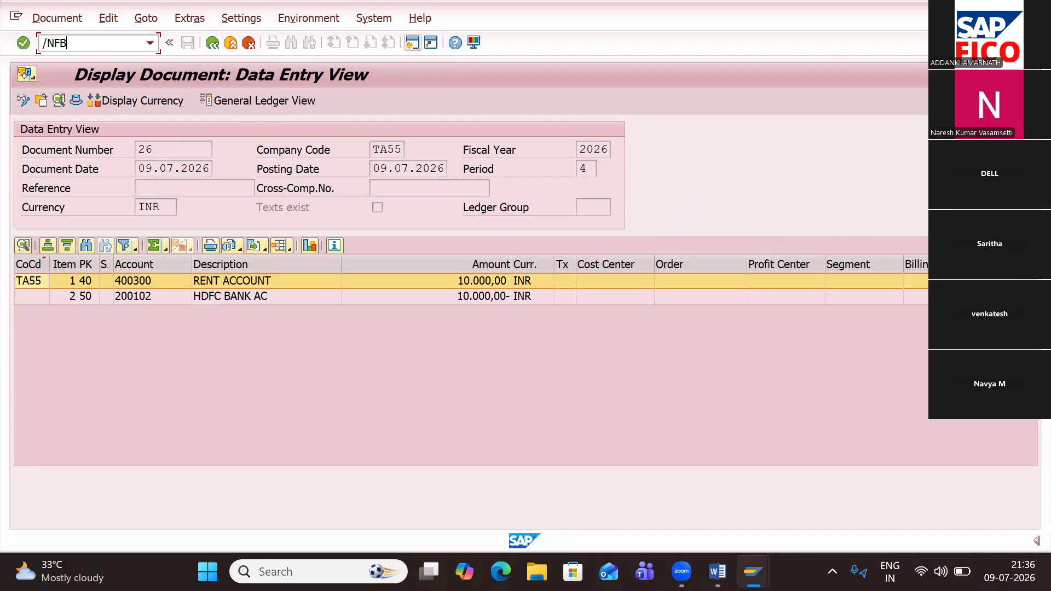
pyautogui.write('08')
pyautogui.press('Return')
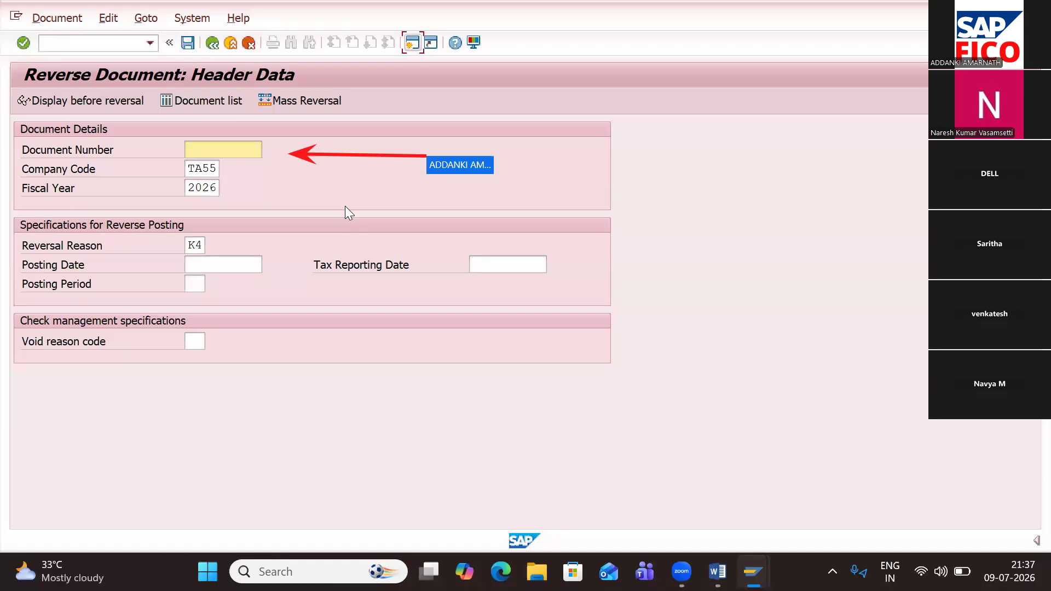
pyautogui.write('2')
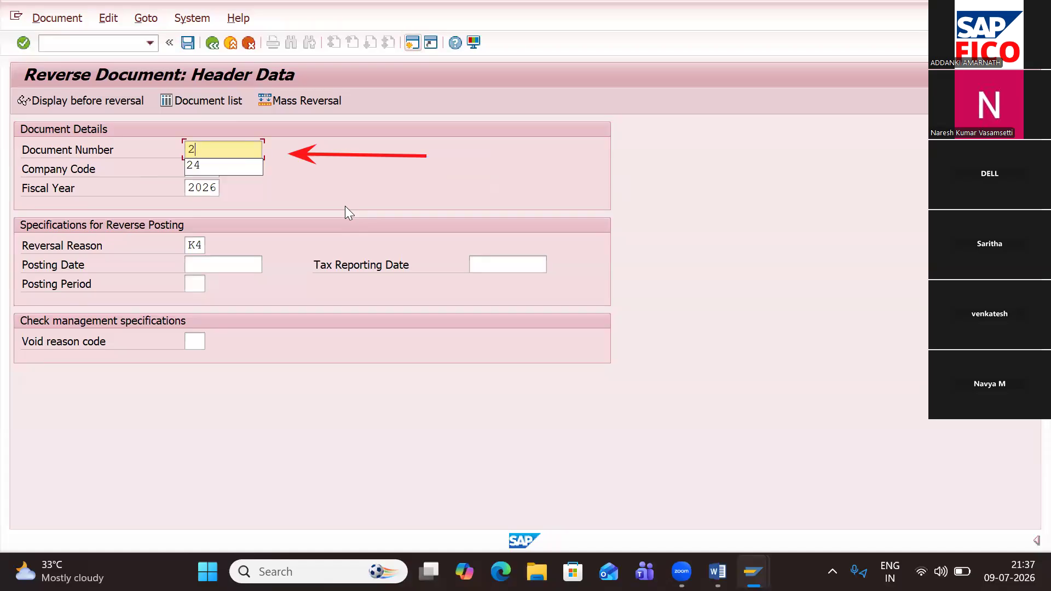
pyautogui.write('6')
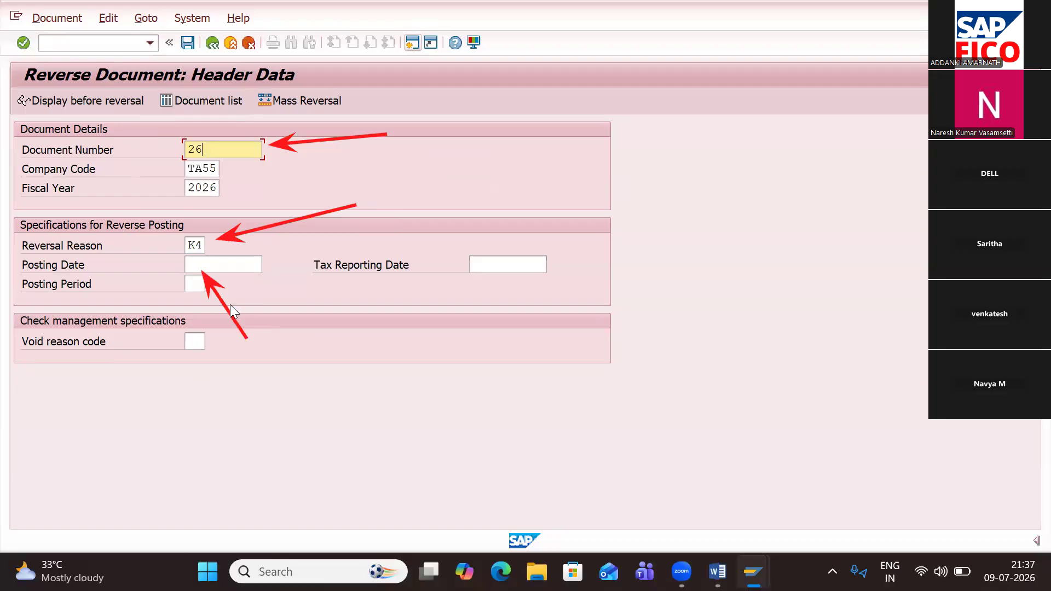
pyautogui.click(187, 44)
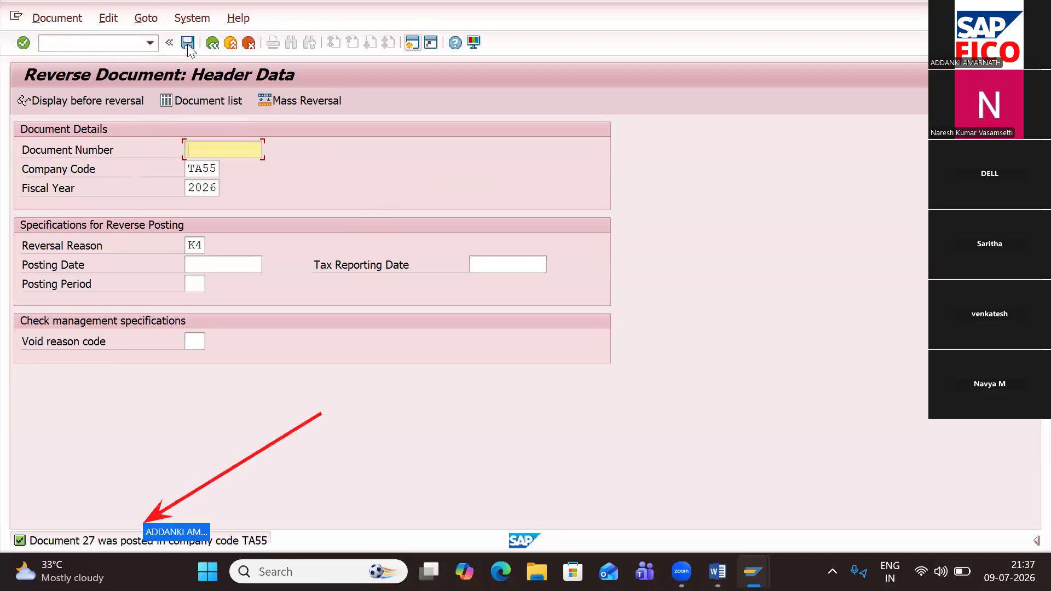
pyautogui.click(713, 386)
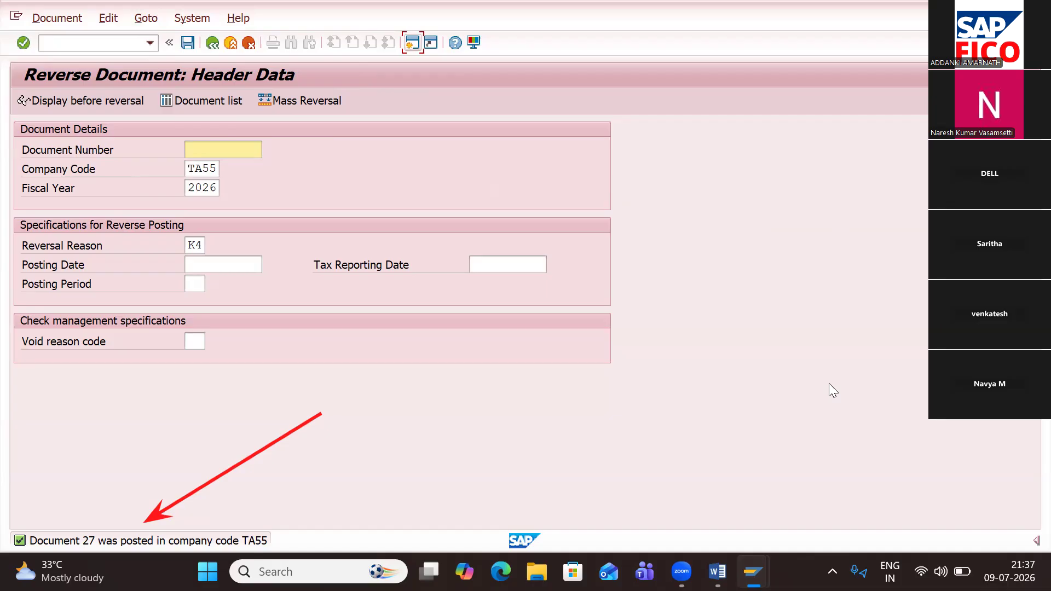
# Step: Start transaction FB03, list the documents of company code TA55, and open document 27 to examine its reversed postings
pyautogui.click(115, 40)
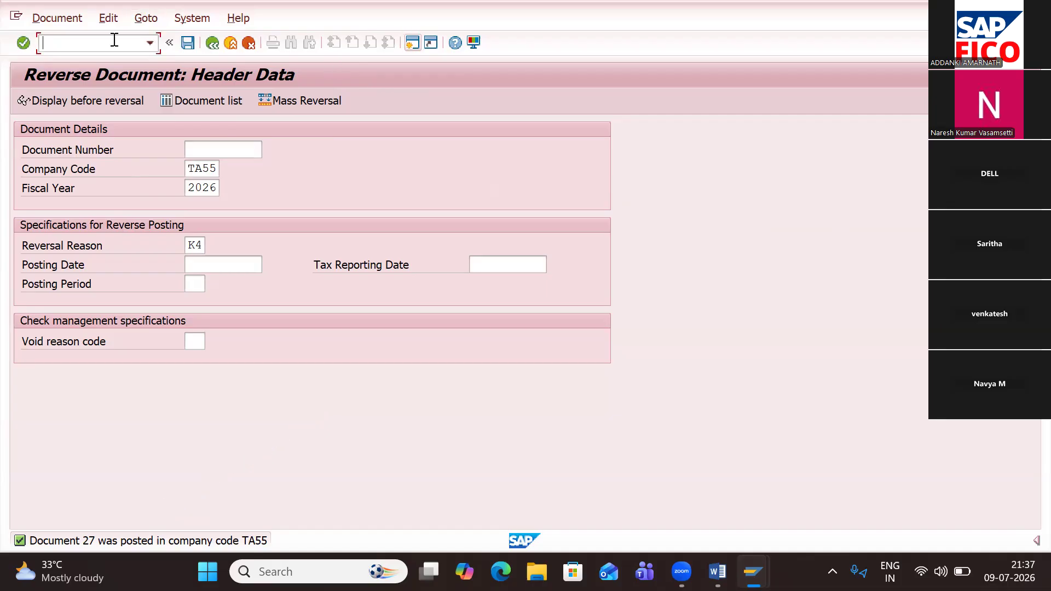
pyautogui.write('/NFB03')
pyautogui.press('Return')
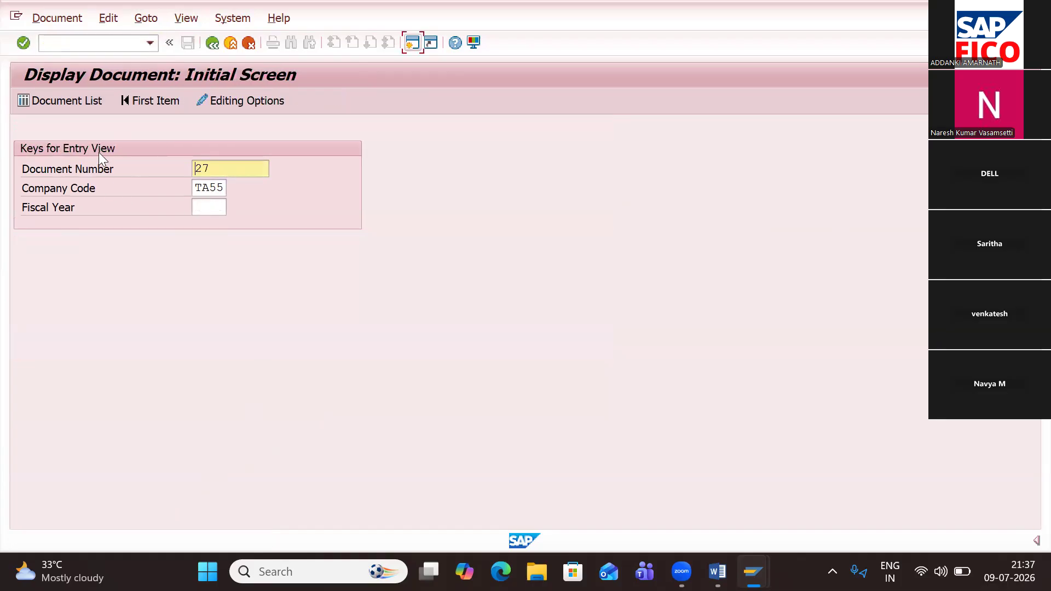
pyautogui.click(78, 100)
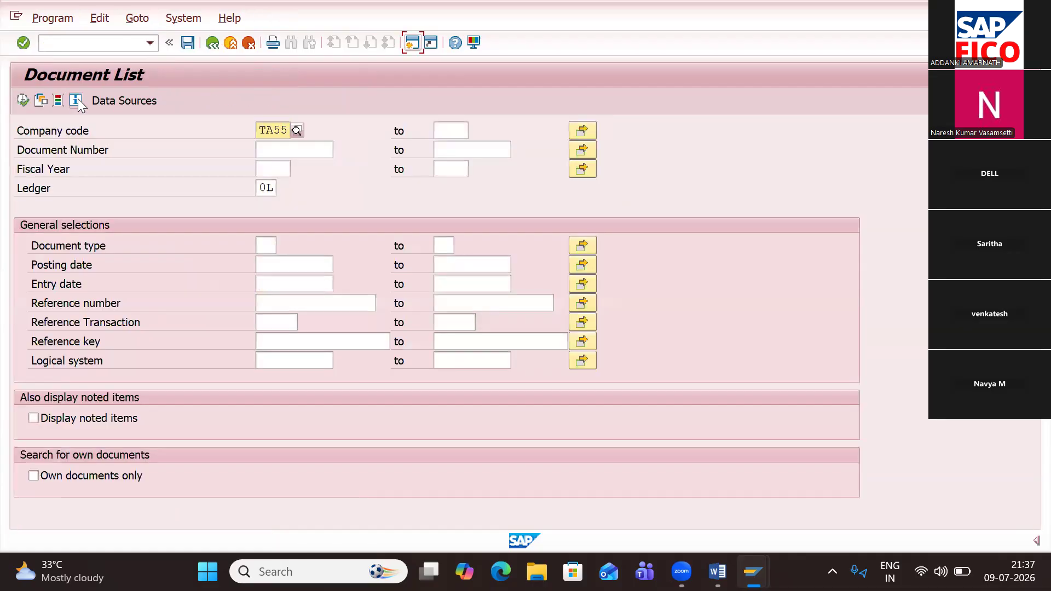
pyautogui.click(22, 101)
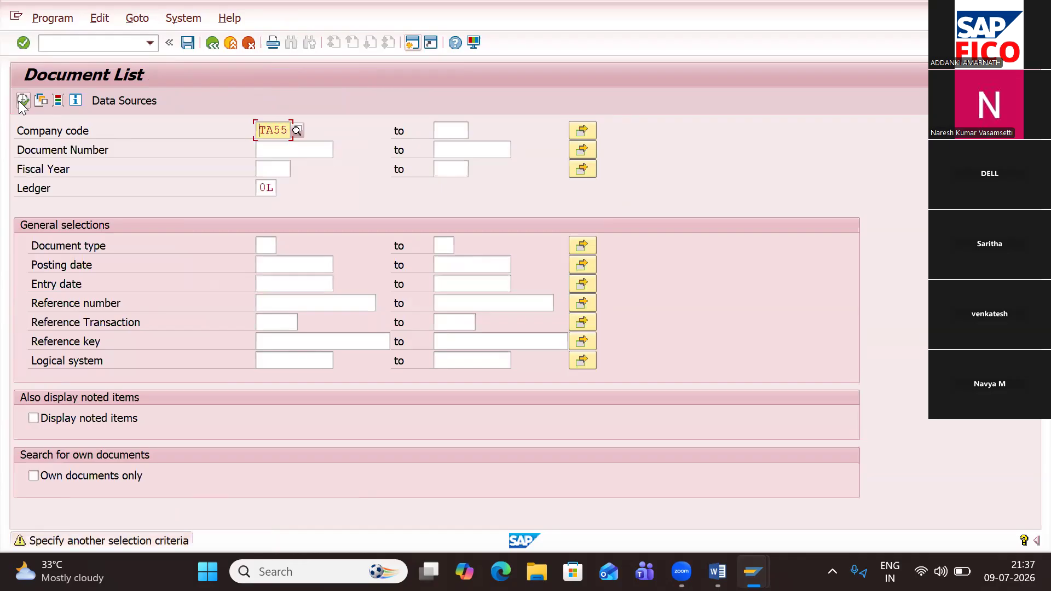
pyautogui.click(22, 101)
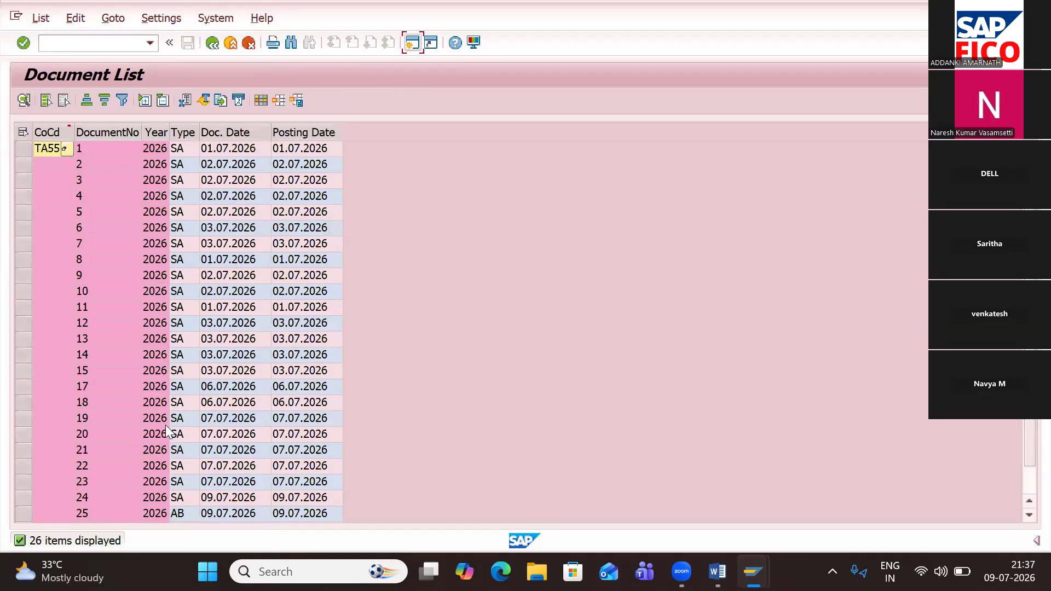
pyautogui.scroll(-1, 165, 424)
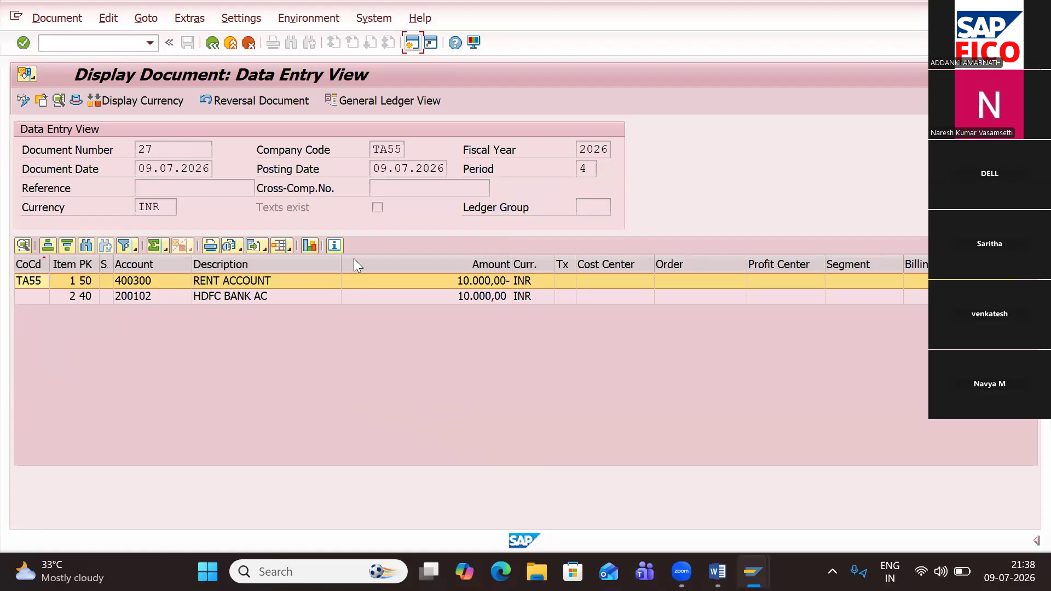
pyautogui.click(217, 44)
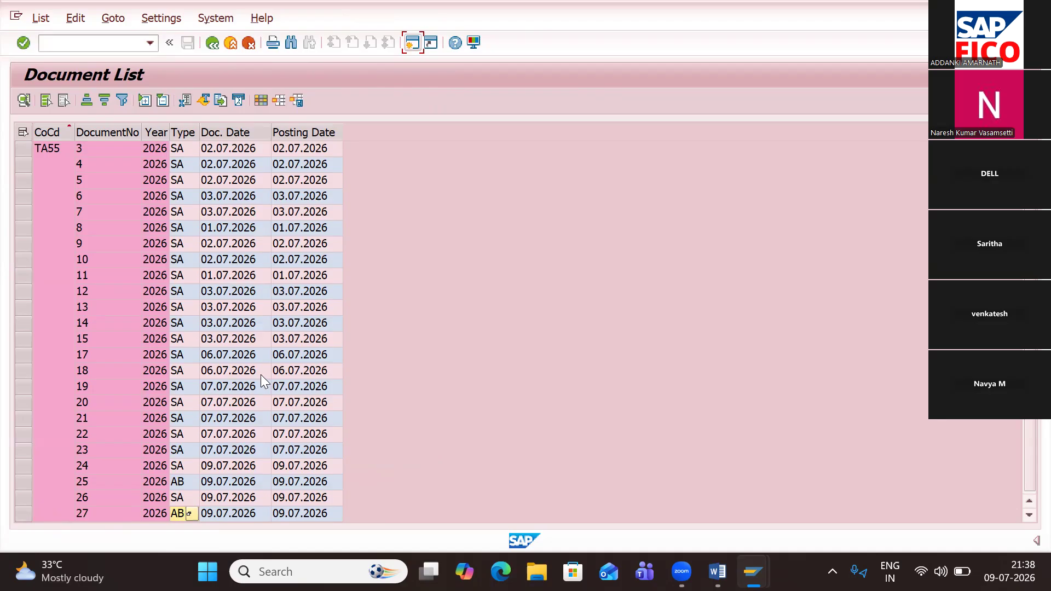
# Step: Start transaction FB50 for another G/L document and set the document date to 09.07.2026
pyautogui.click(123, 46)
pyautogui.write('/NFB50')
pyautogui.press('Return')
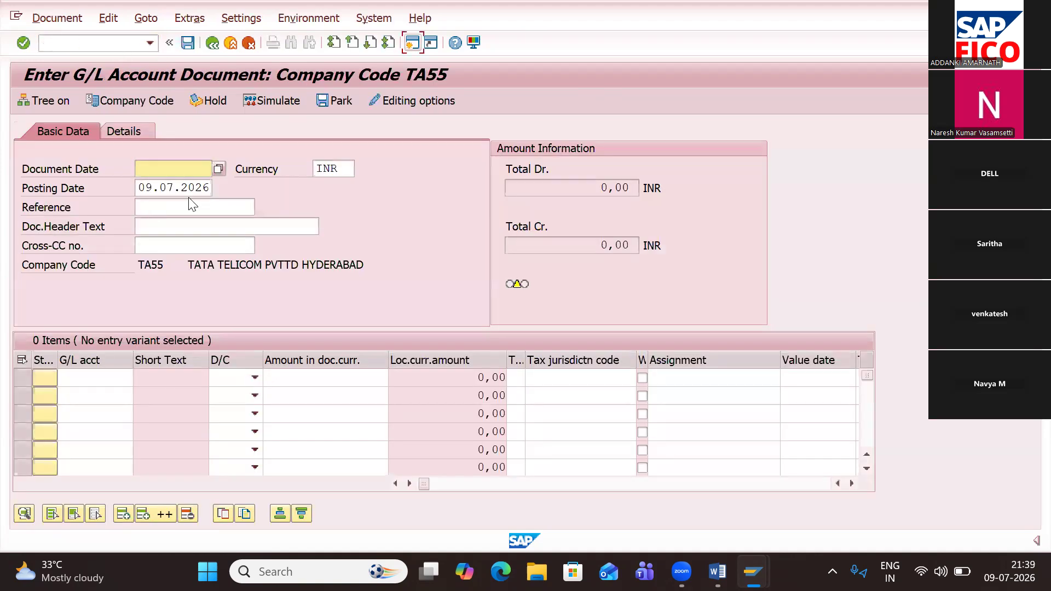
pyautogui.click(219, 169)
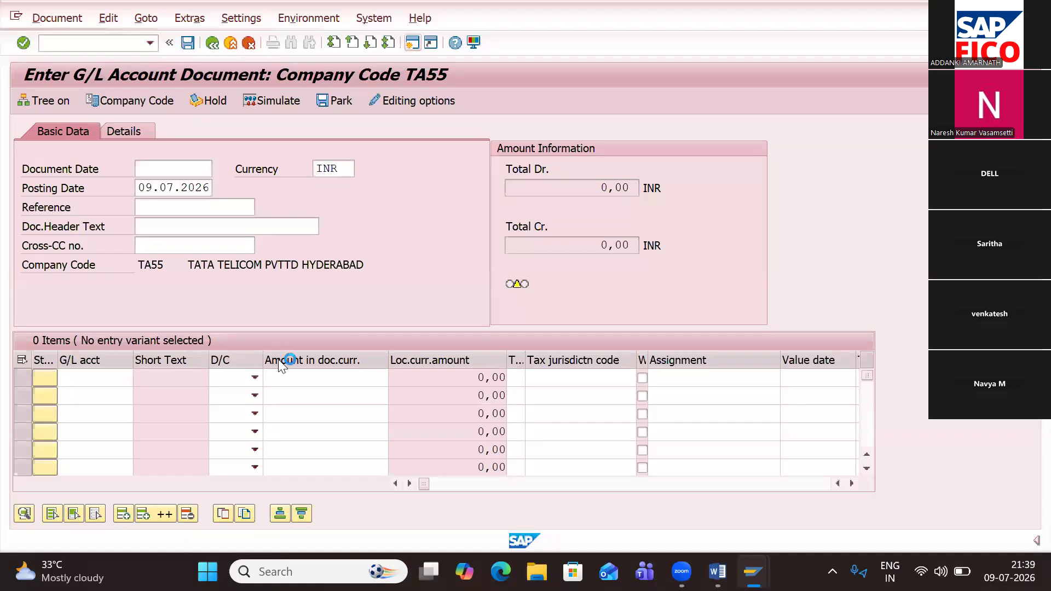
pyautogui.doubleClick(320, 358)
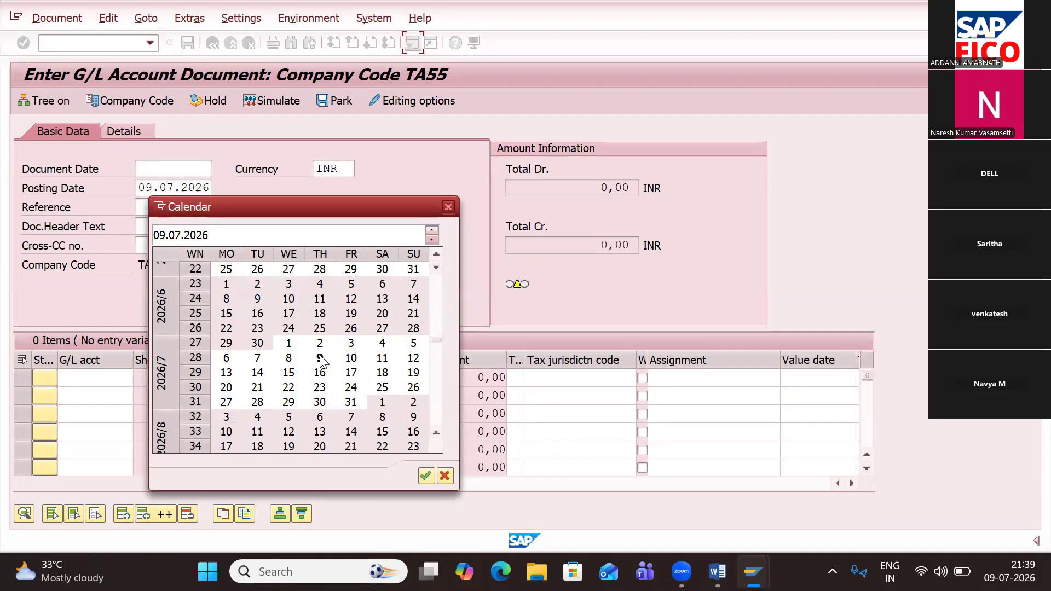
# Step: Enter the first line item with G/L account 400301 (Salaries Account) as a debit of 30000
pyautogui.click(126, 382)
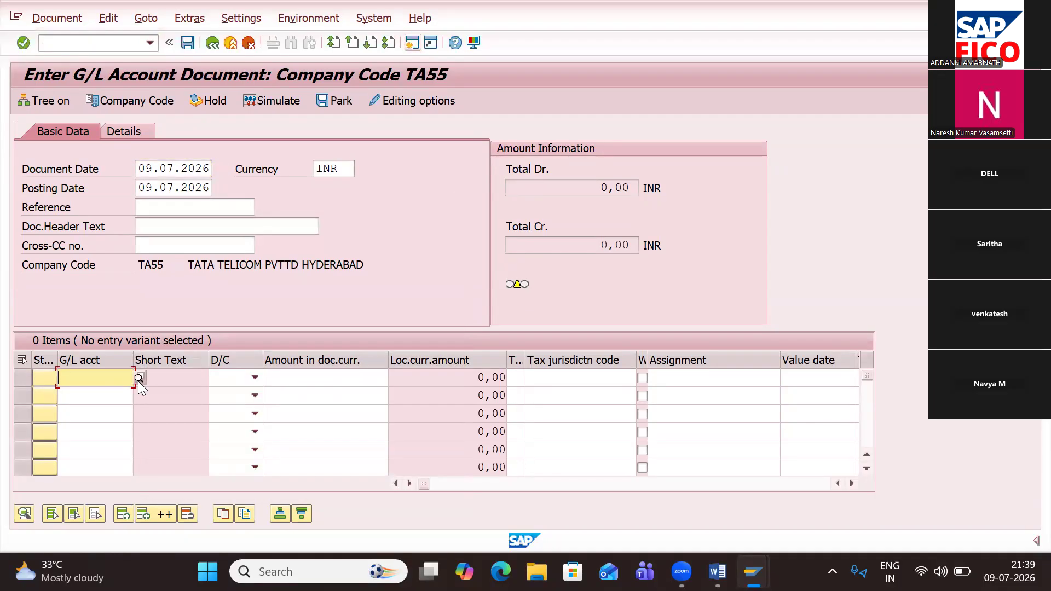
pyautogui.click(139, 380)
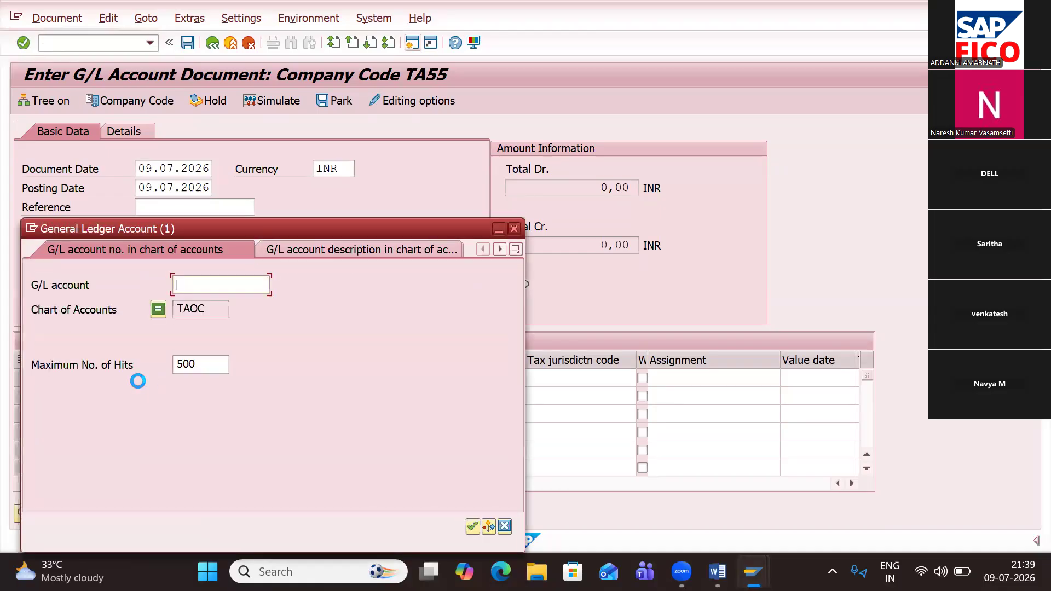
pyautogui.press('Return')
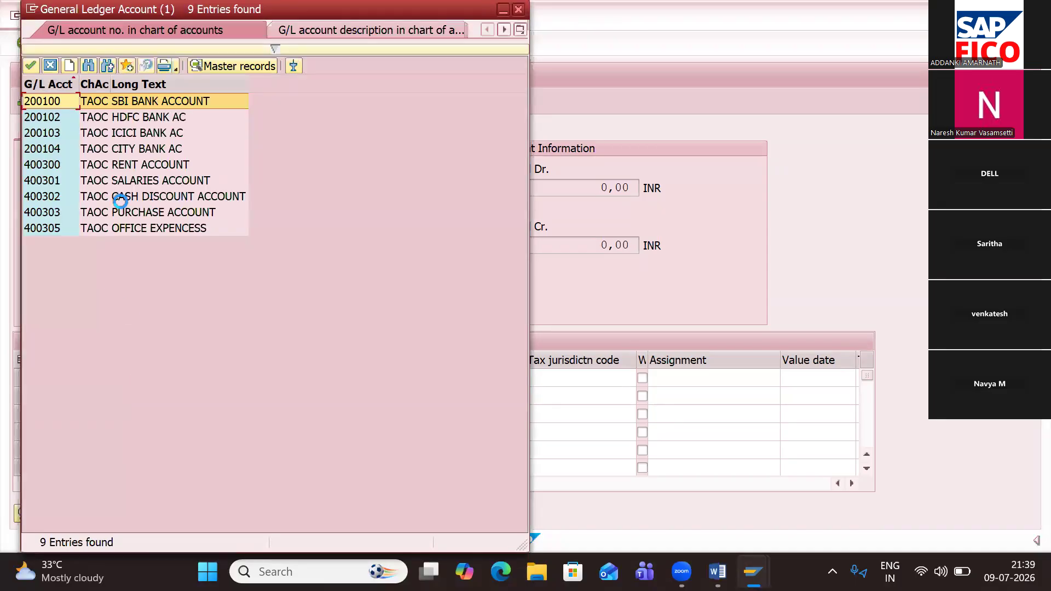
pyautogui.click(137, 182)
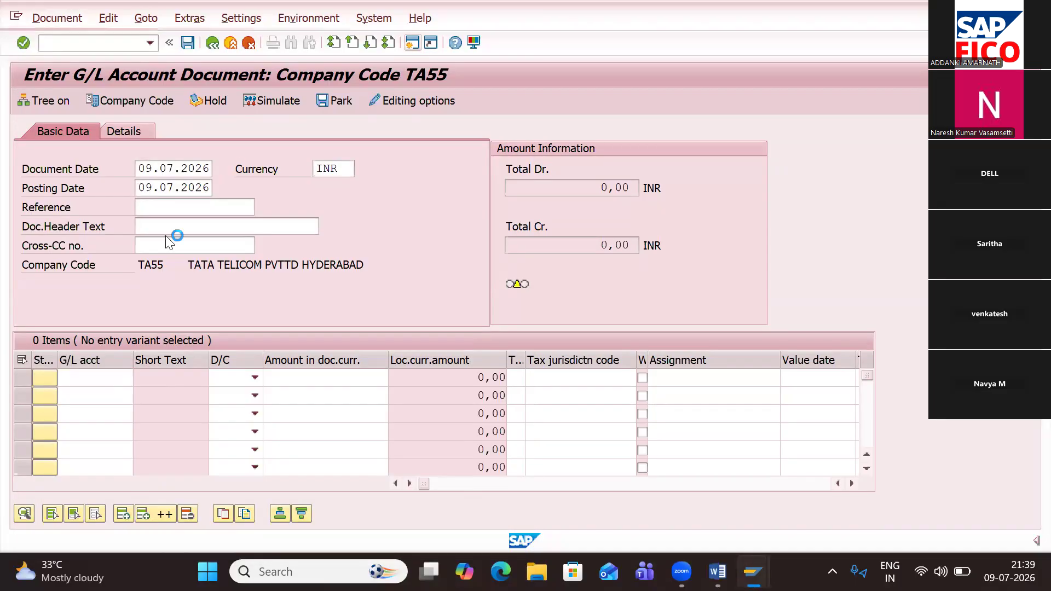
pyautogui.click(246, 376)
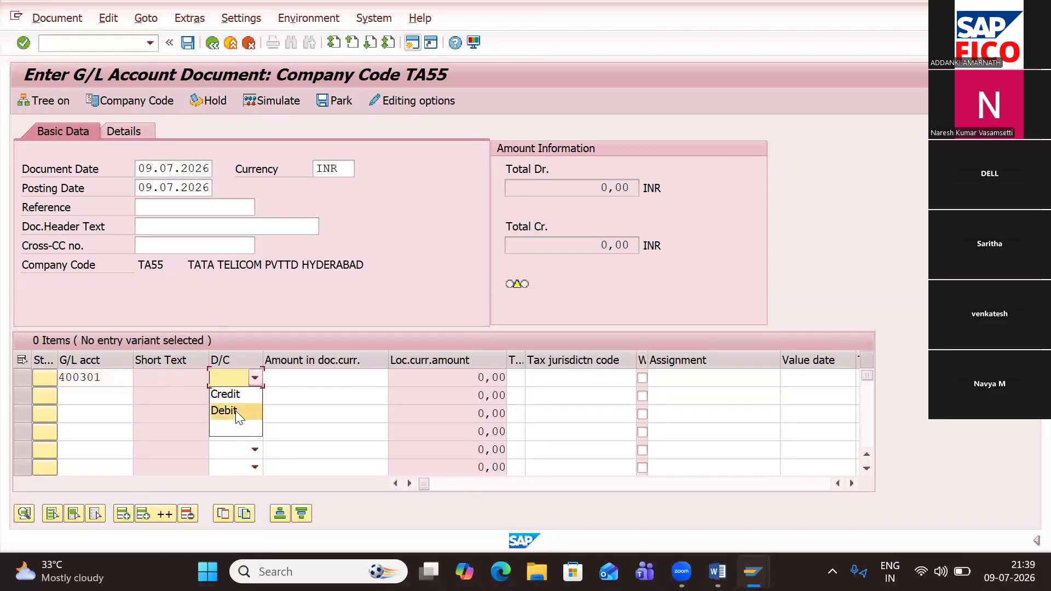
pyautogui.click(248, 409)
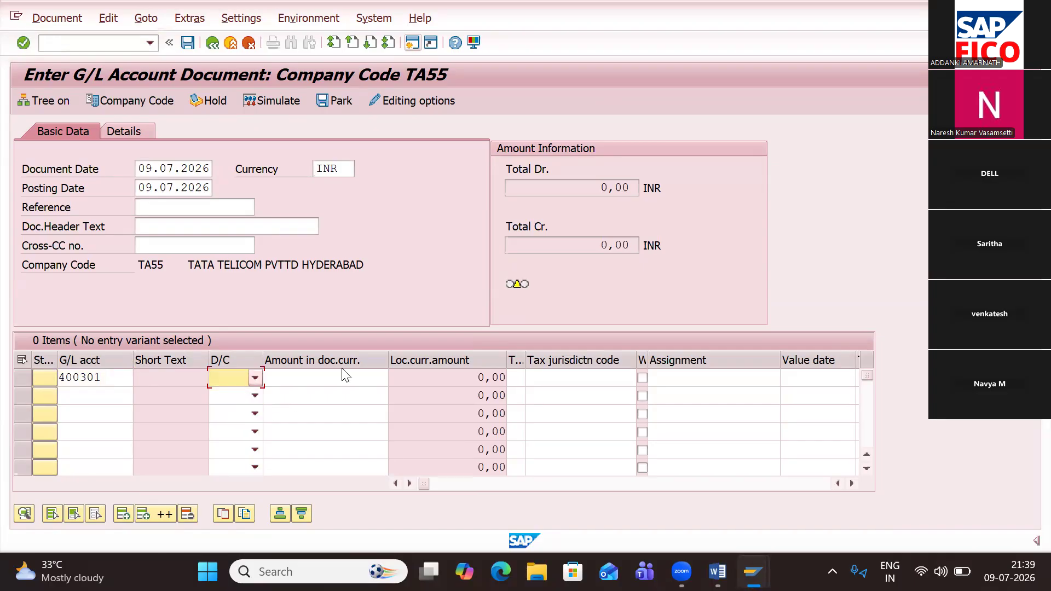
pyautogui.click(341, 377)
pyautogui.write('30000')
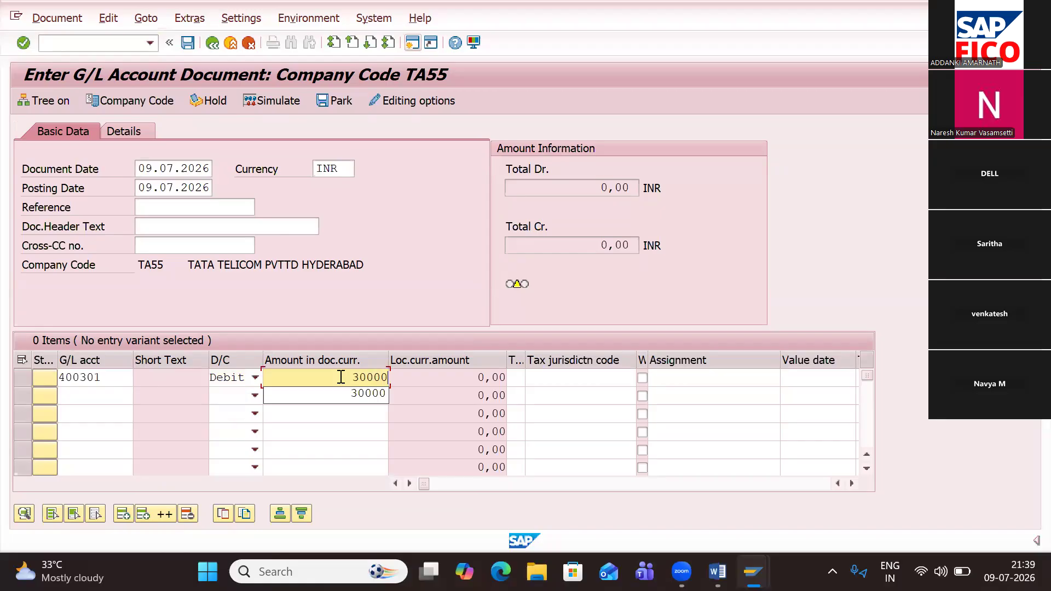
# Step: Add a second line item with G/L account 200103 (ICICI Bank AC) as a credit
pyautogui.click(115, 393)
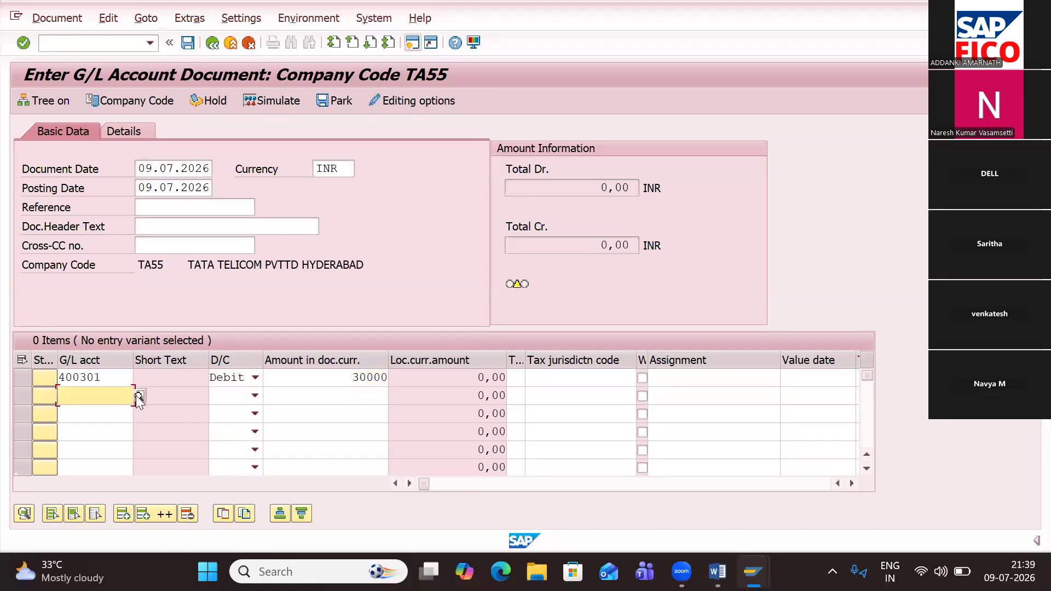
pyautogui.click(138, 395)
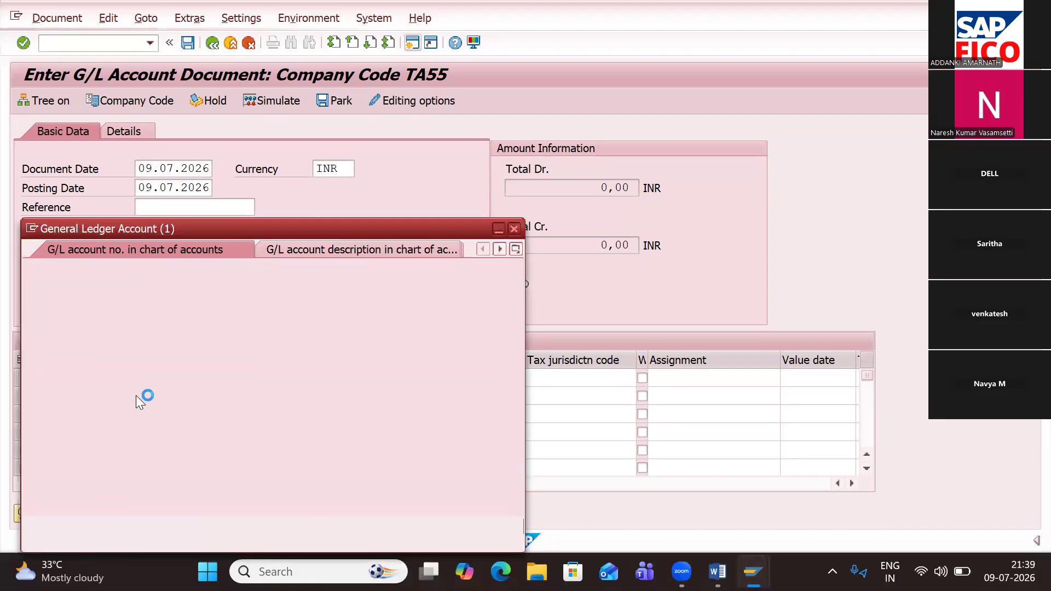
pyautogui.press('Return')
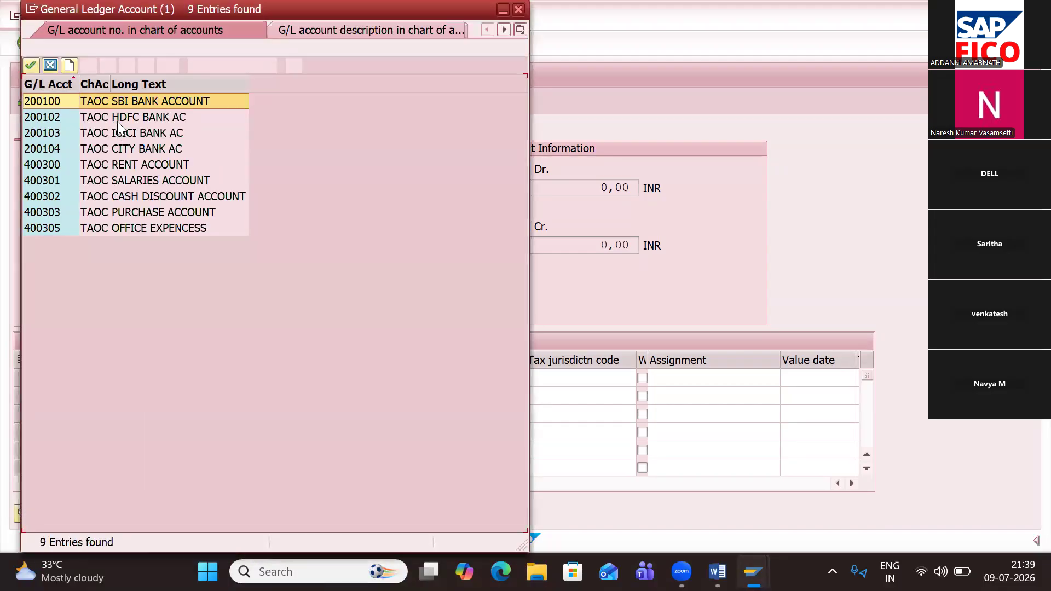
pyautogui.doubleClick(117, 127)
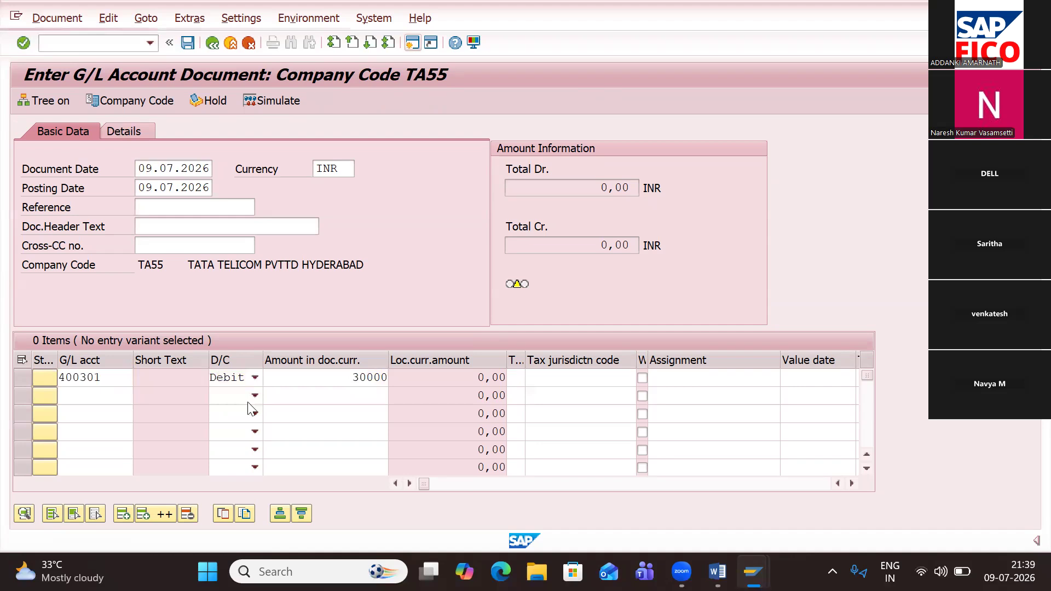
pyautogui.click(255, 395)
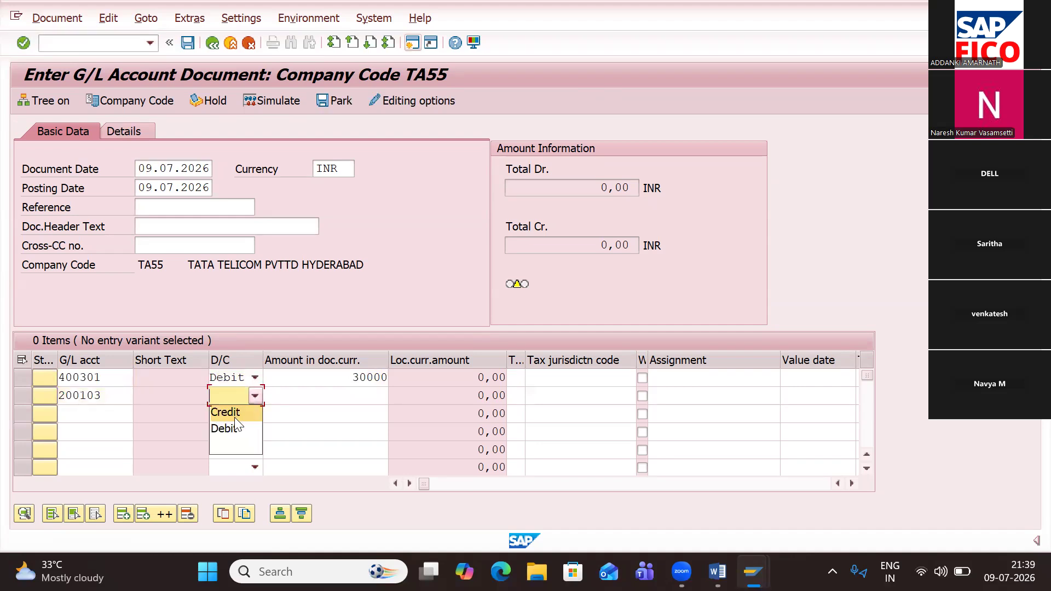
pyautogui.click(235, 411)
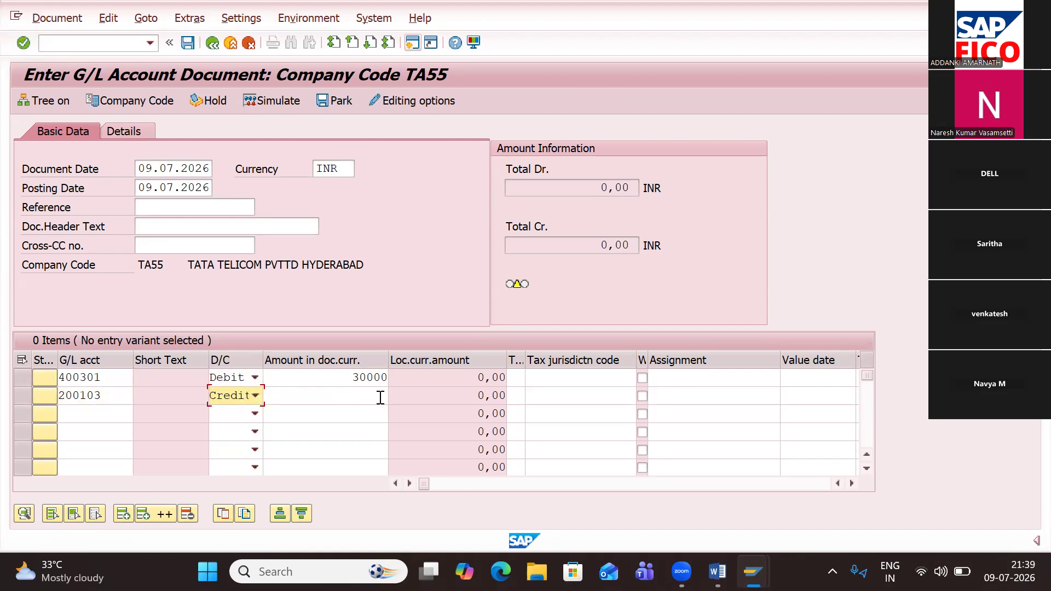
# Step: Set the credit line's amount to 30000, then simulate and post the salary document
pyautogui.click(381, 396)
pyautogui.write('30000')
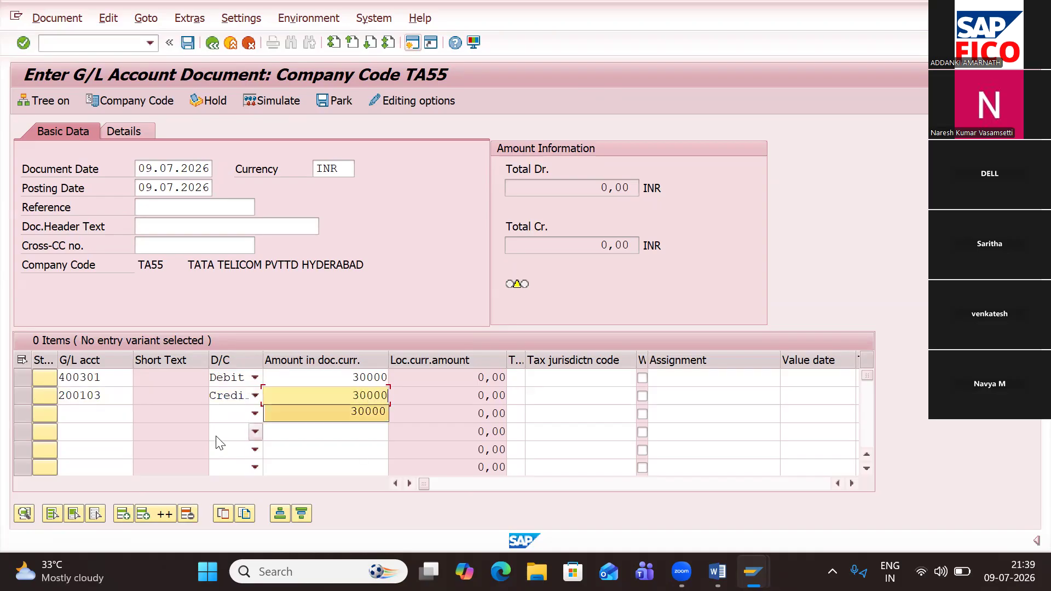
pyautogui.click(277, 100)
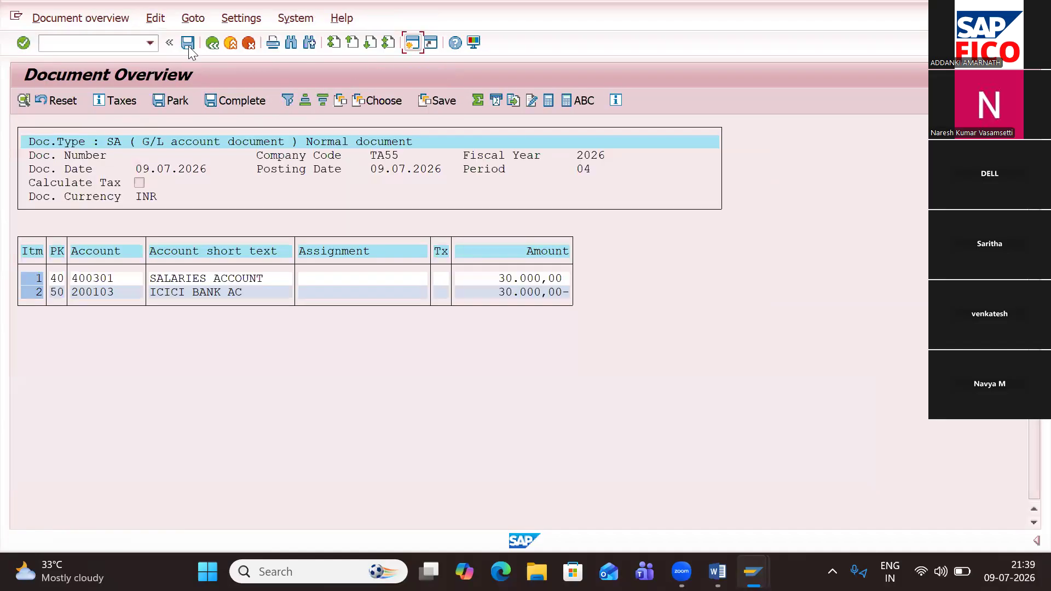
pyautogui.click(188, 43)
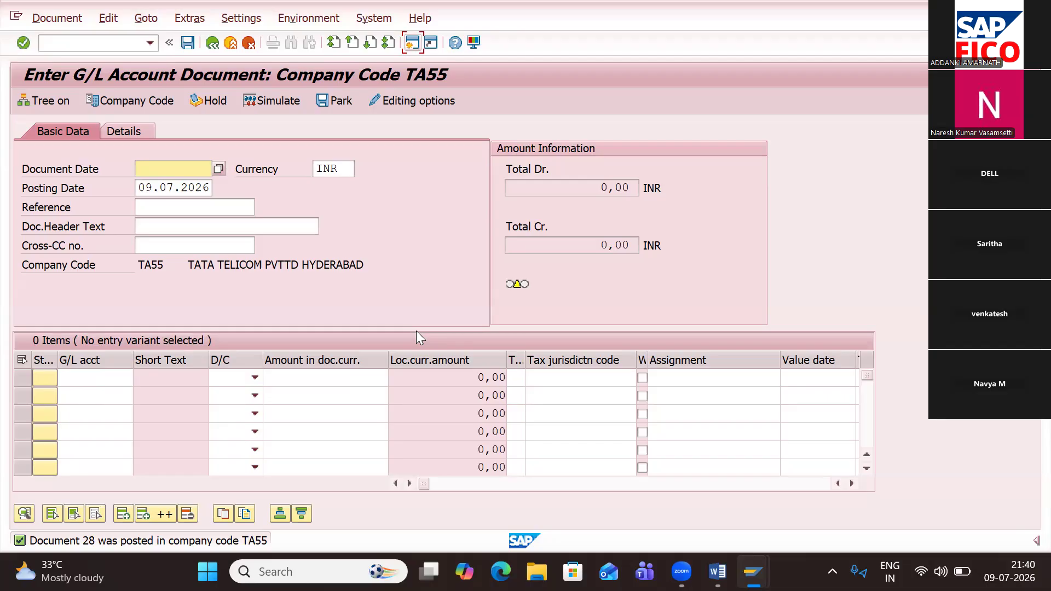
# Step: Post a copy of the salary document with reference to document 28 in company code TA55, keeping the proposed header data
pyautogui.click(146, 18)
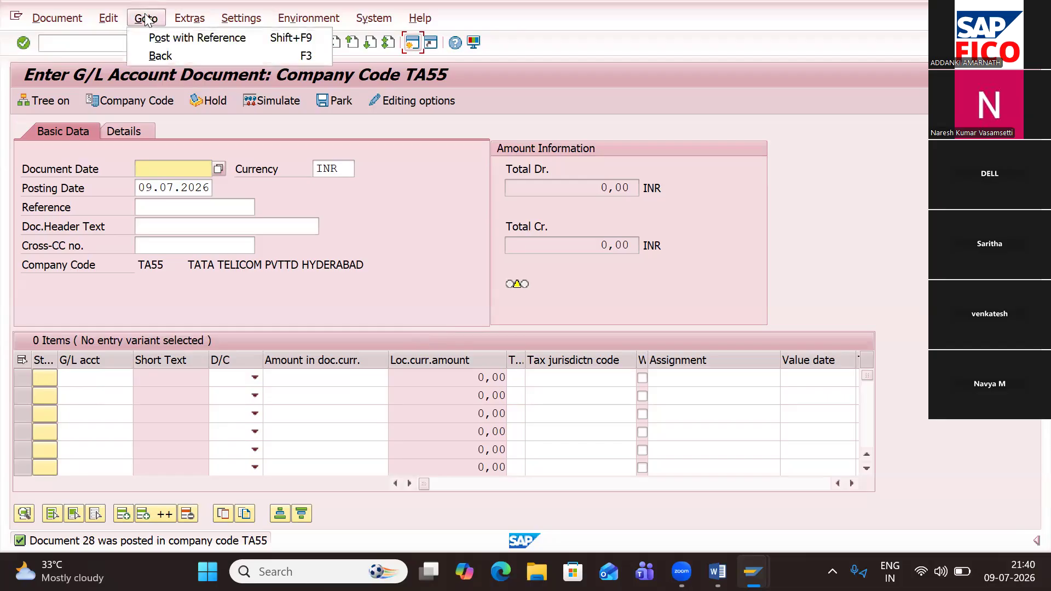
pyautogui.click(187, 38)
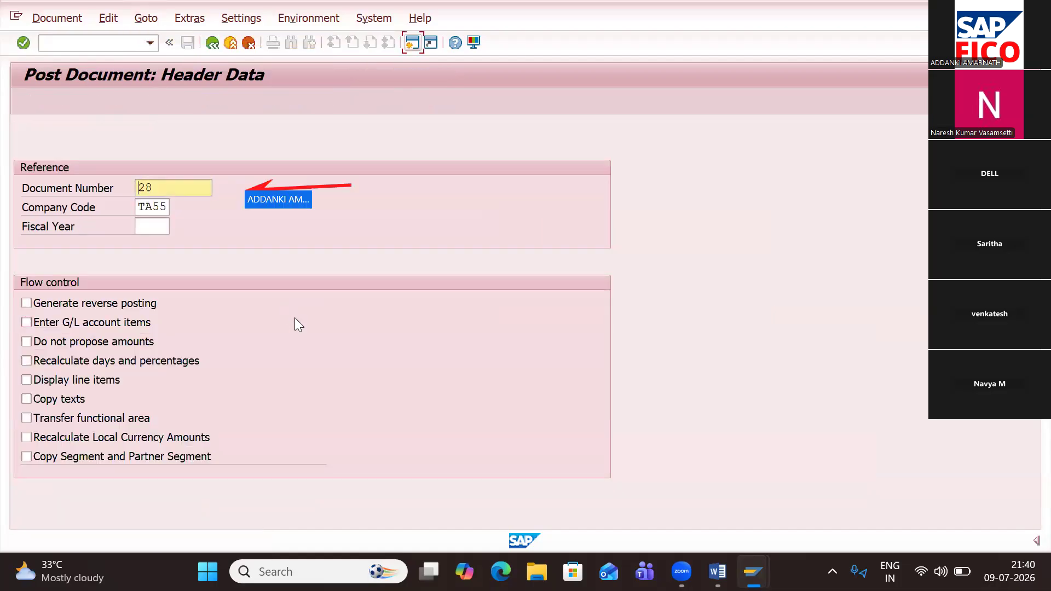
pyautogui.press('Return')
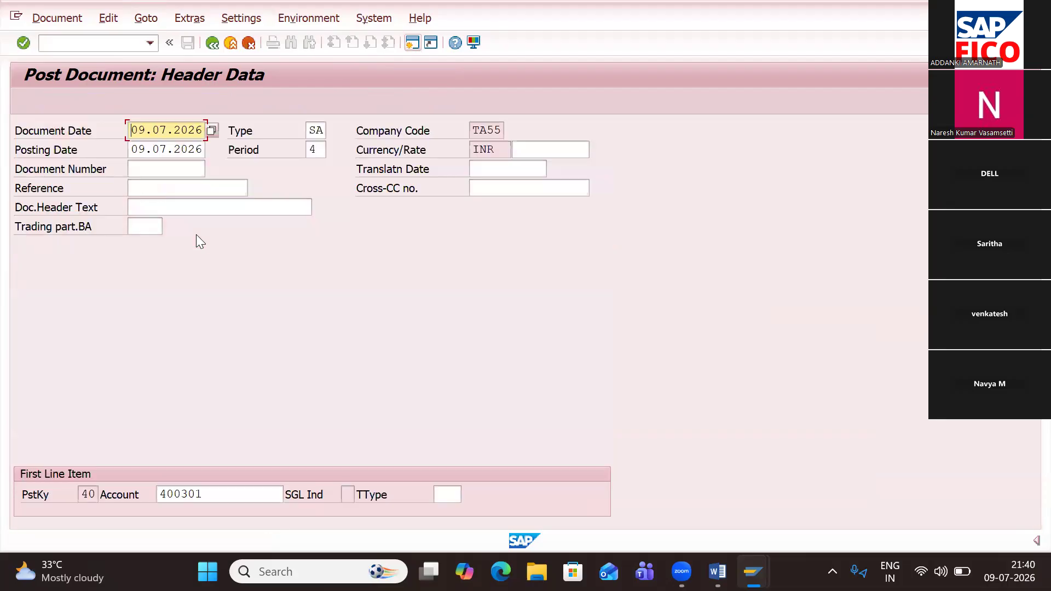
pyautogui.press('Return')
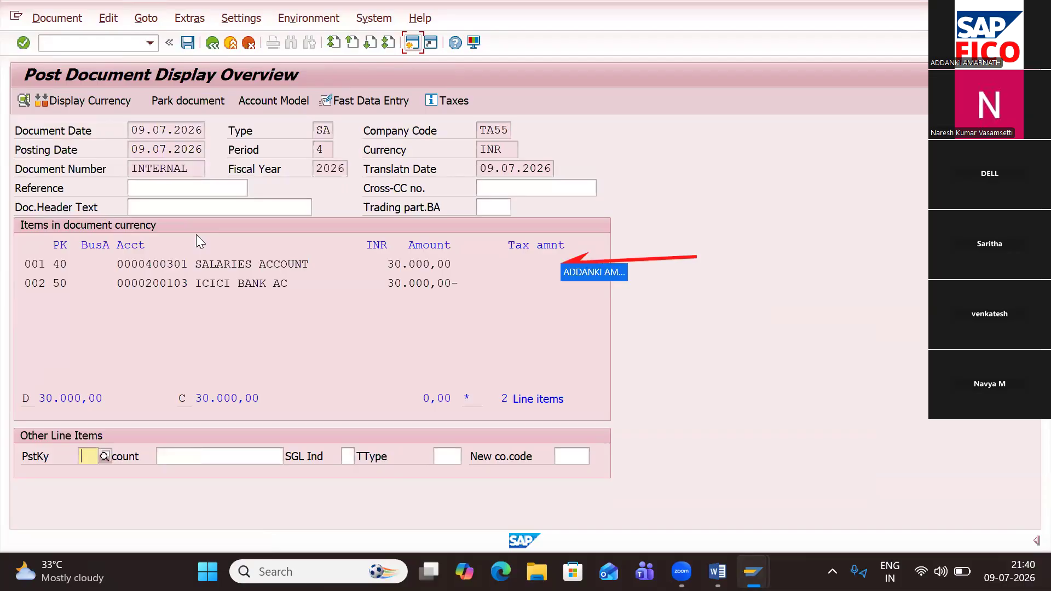
pyautogui.click(188, 42)
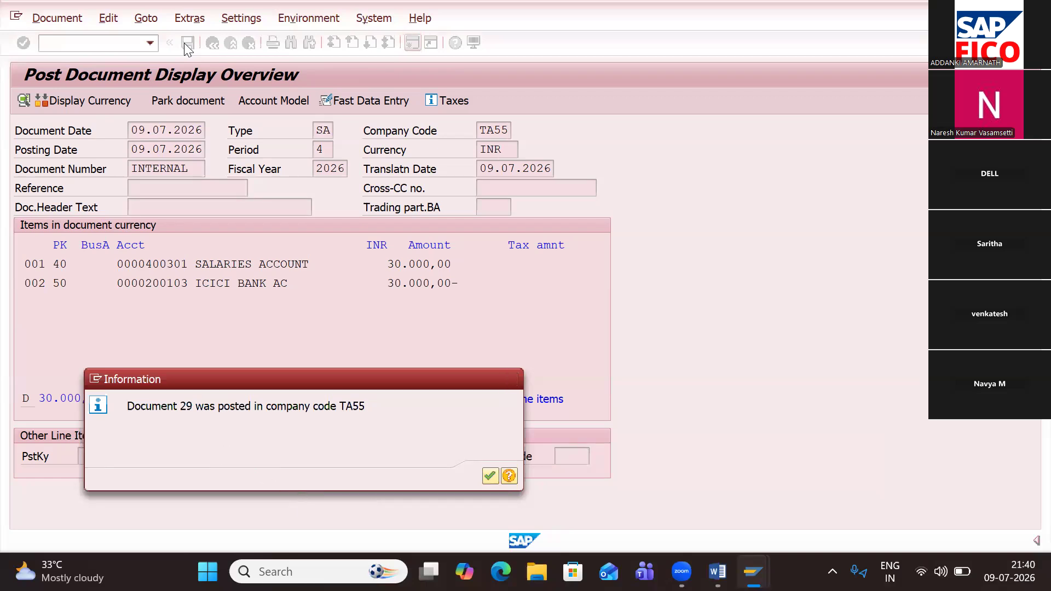
pyautogui.press('Return')
# Step: Post another salary document with reference to document 29 in company code TA55, accepting the proposed header and line items
pyautogui.click(143, 18)
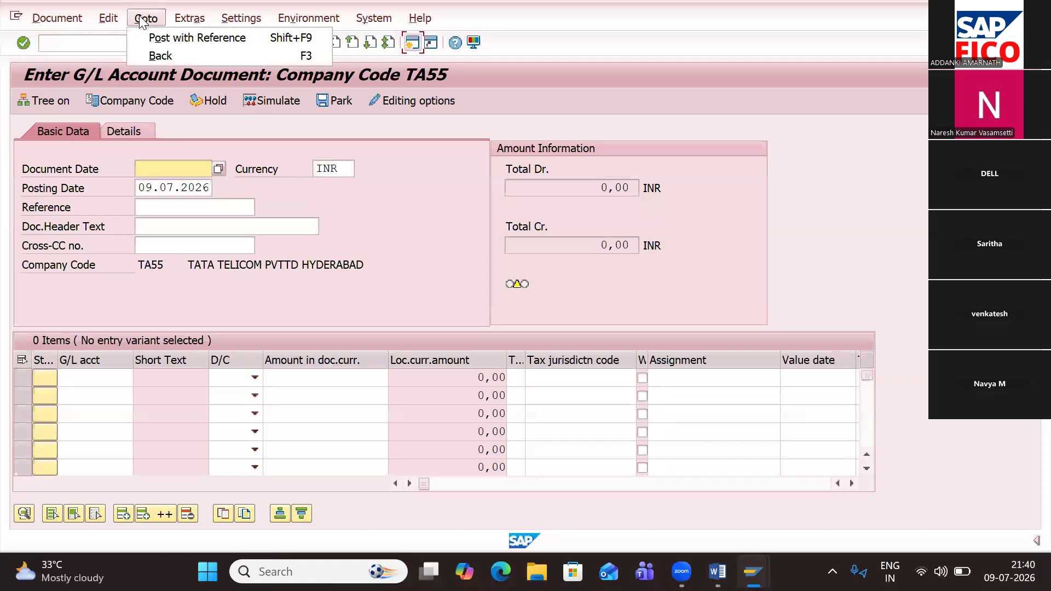
pyautogui.click(168, 43)
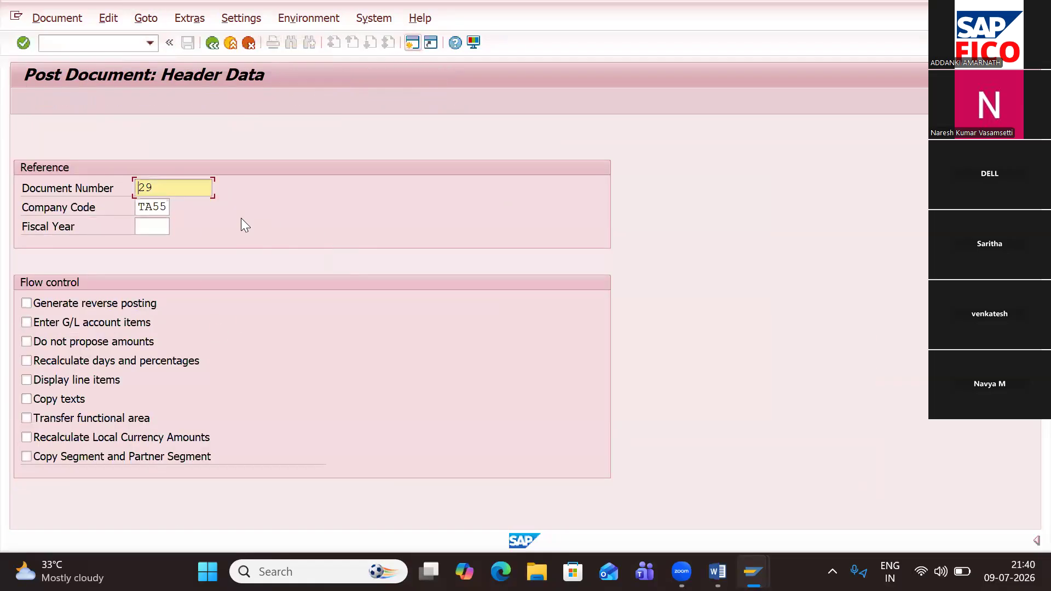
pyautogui.press('Return')
pyautogui.press('Return')
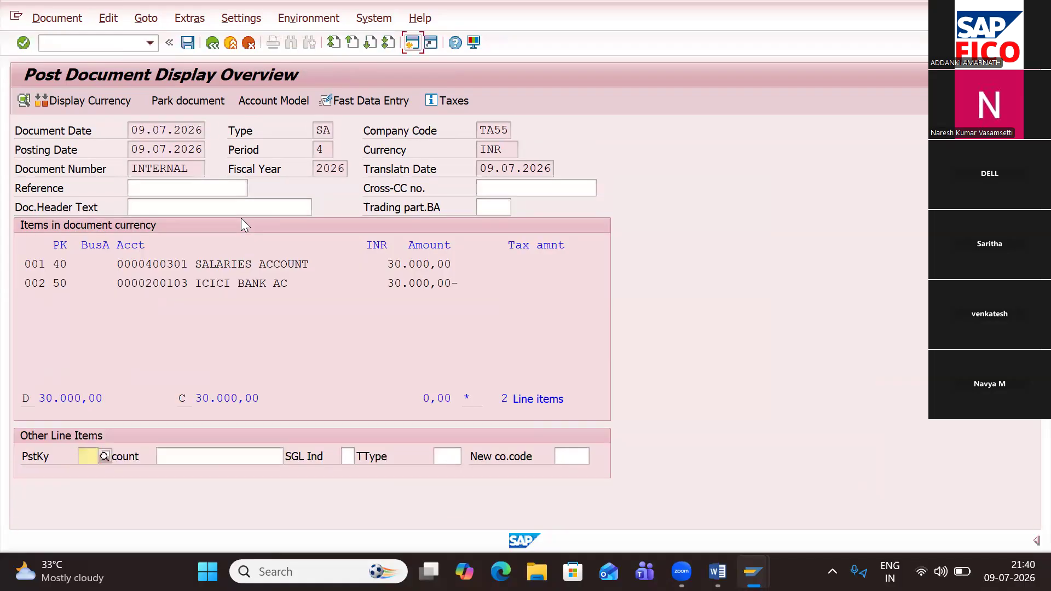
pyautogui.click(191, 44)
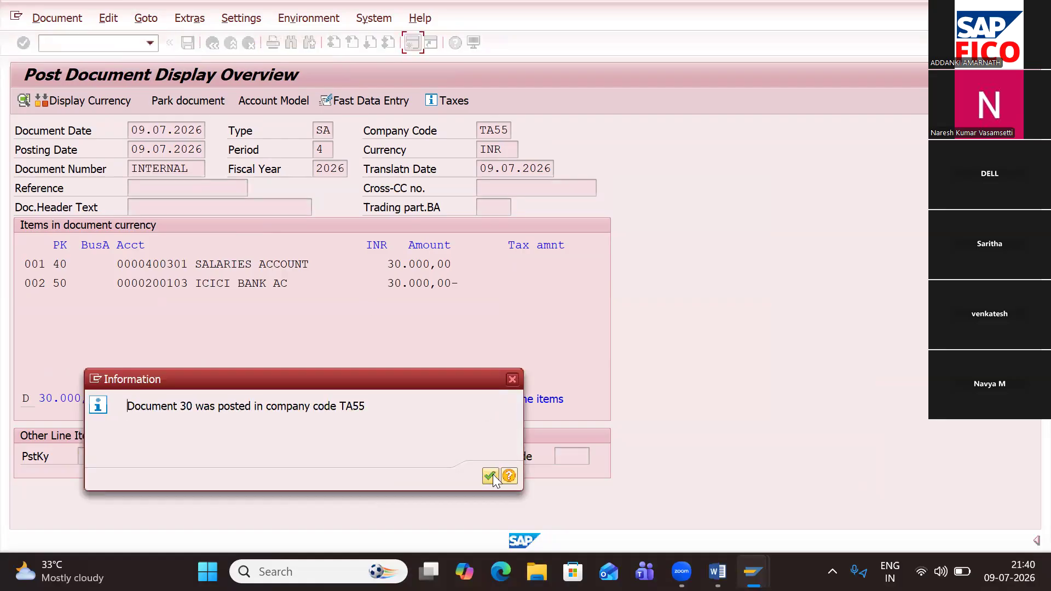
pyautogui.click(493, 474)
# Step: Post another salary document with reference to document 30, accepting the proposed header and line items
pyautogui.click(156, 18)
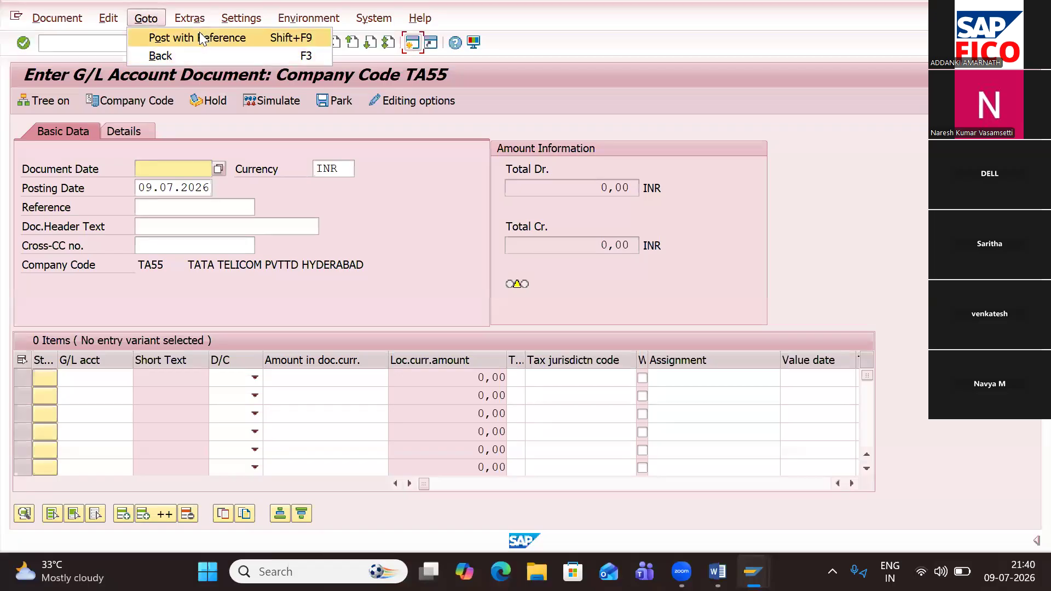
pyautogui.click(199, 34)
pyautogui.press('Return')
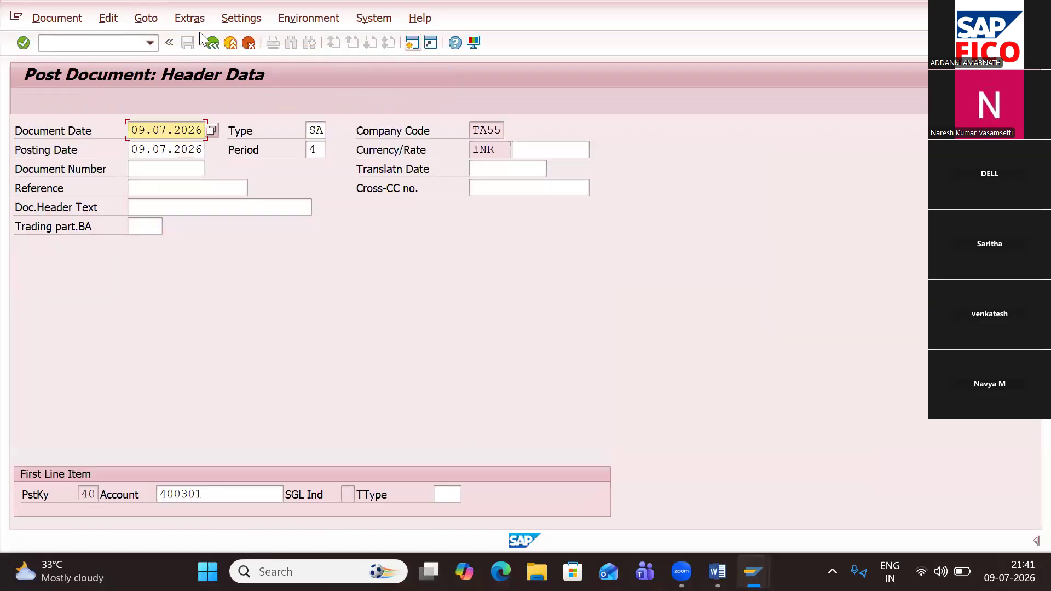
pyautogui.press('Return')
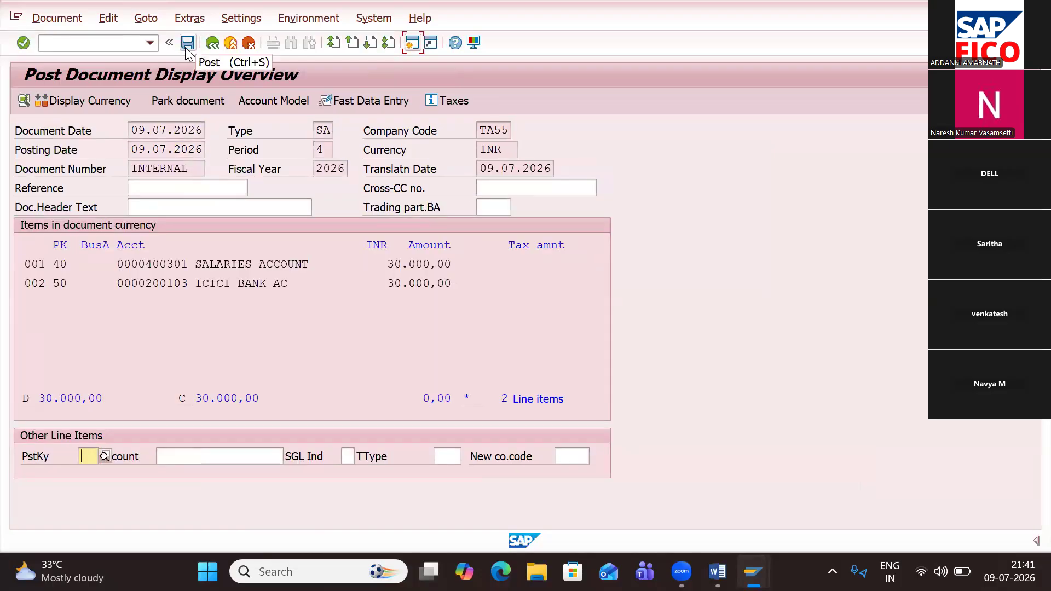
pyautogui.click(186, 47)
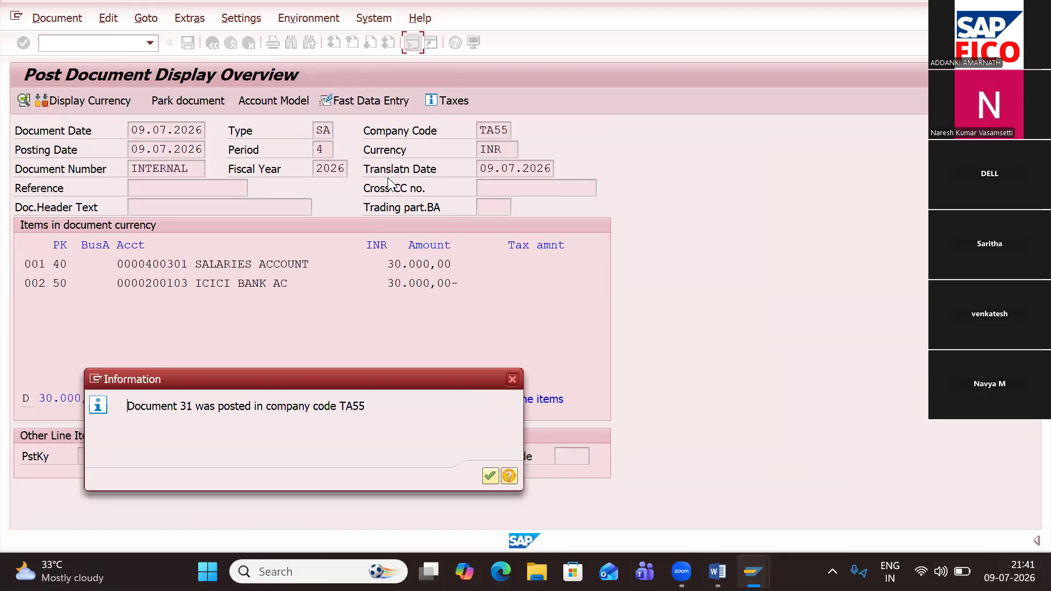
pyautogui.press('Return')
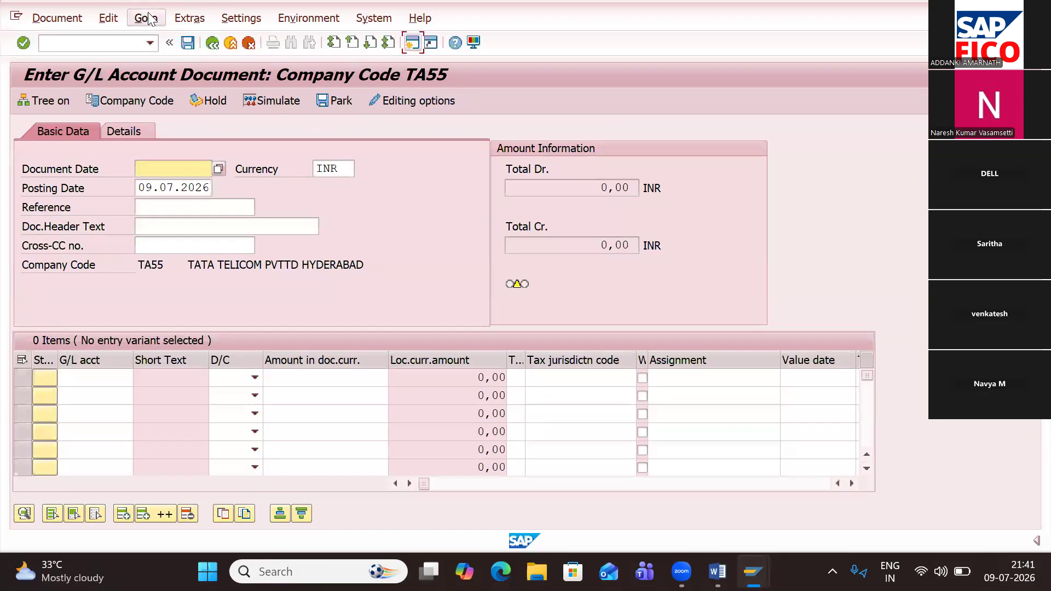
# Step: Post another salary document with reference to document 31 in company code TA55, accepting the proposed header and line items
pyautogui.click(146, 18)
pyautogui.click(204, 37)
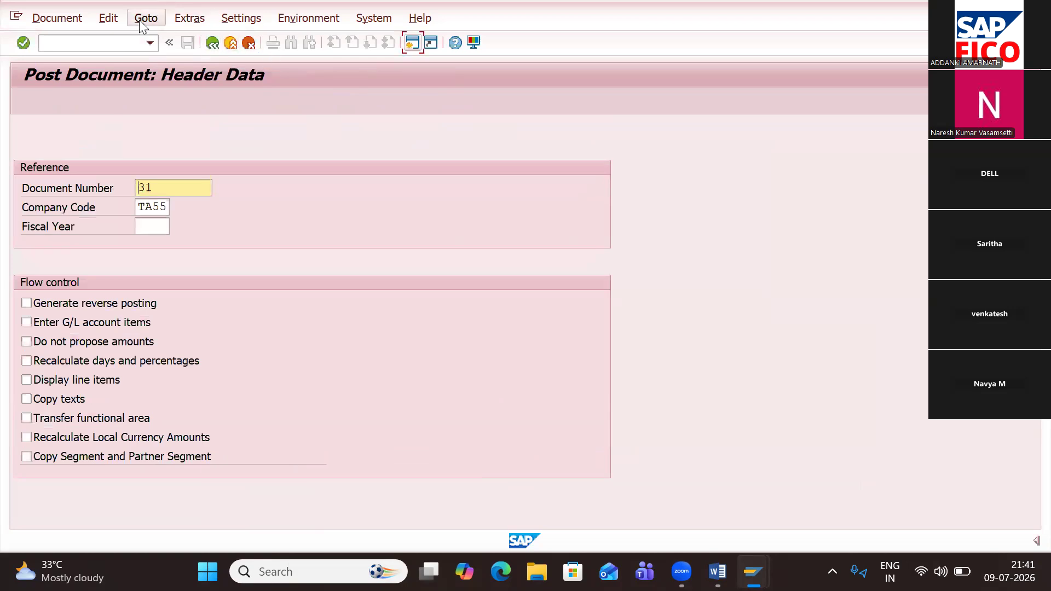
pyautogui.press('Return')
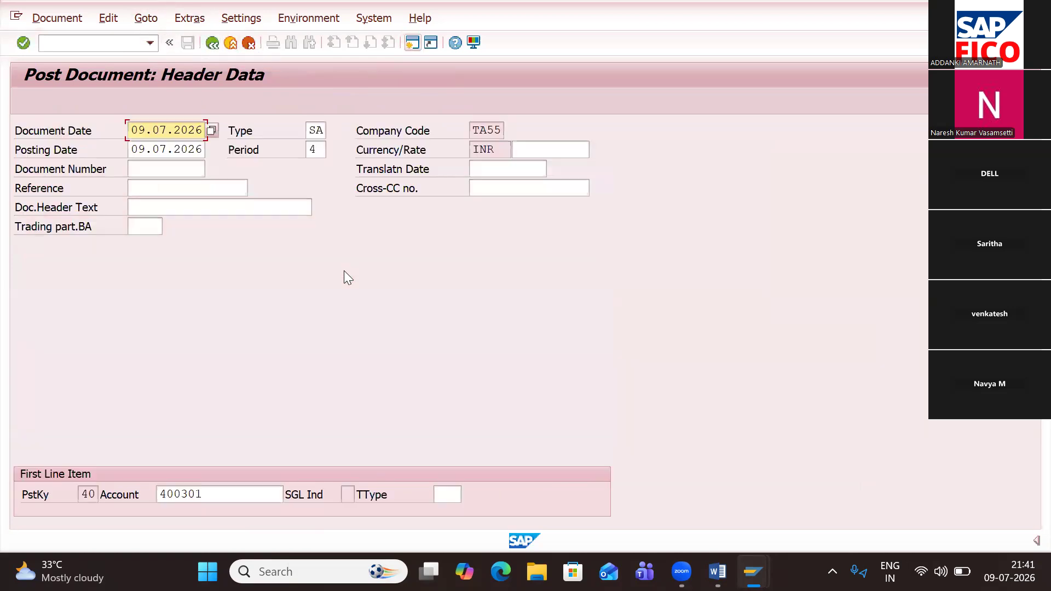
pyautogui.press('Return')
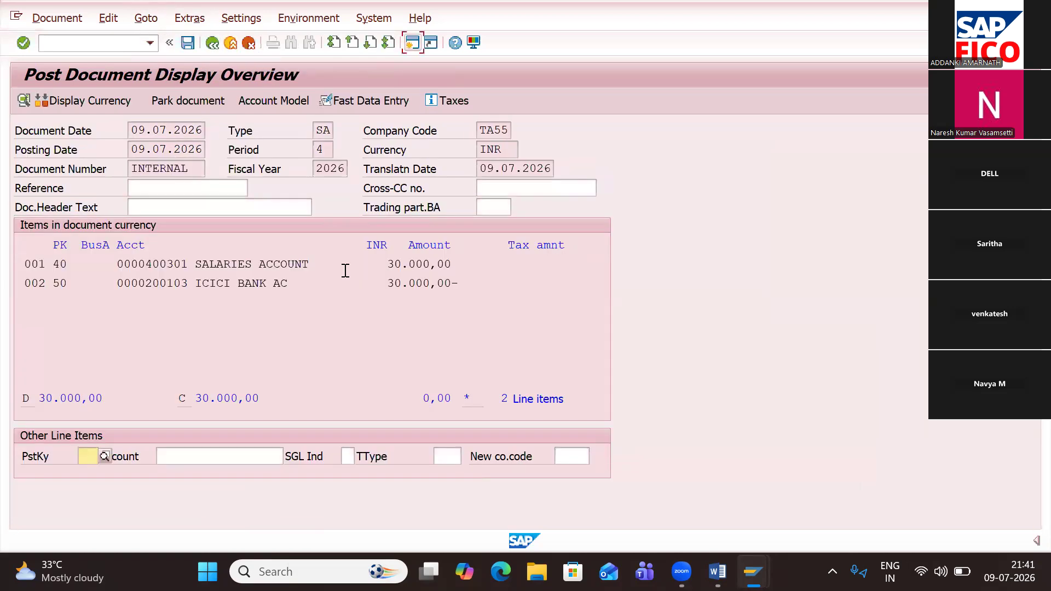
pyautogui.click(187, 48)
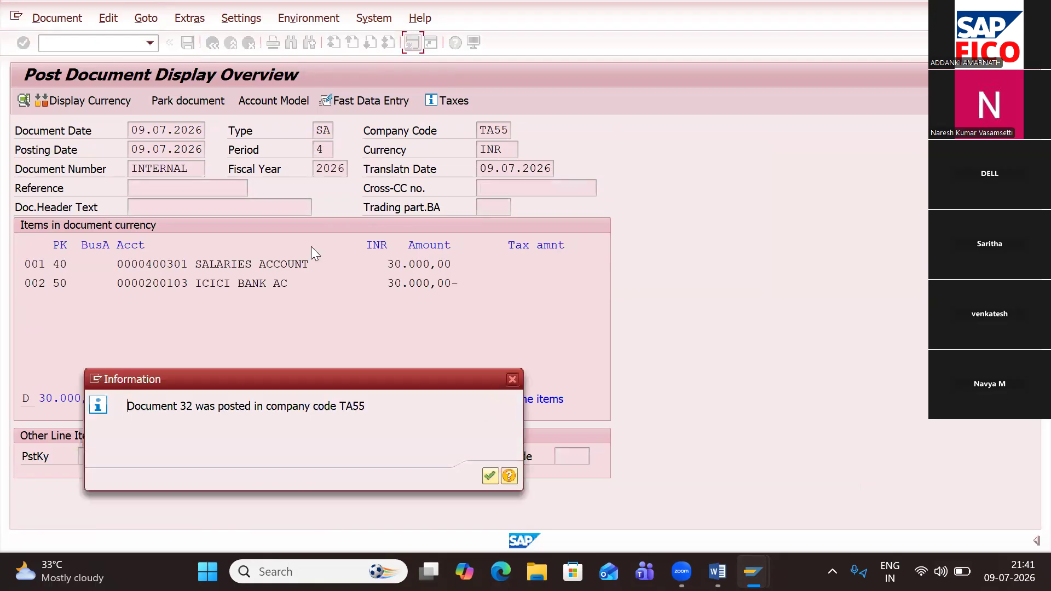
pyautogui.press('Return')
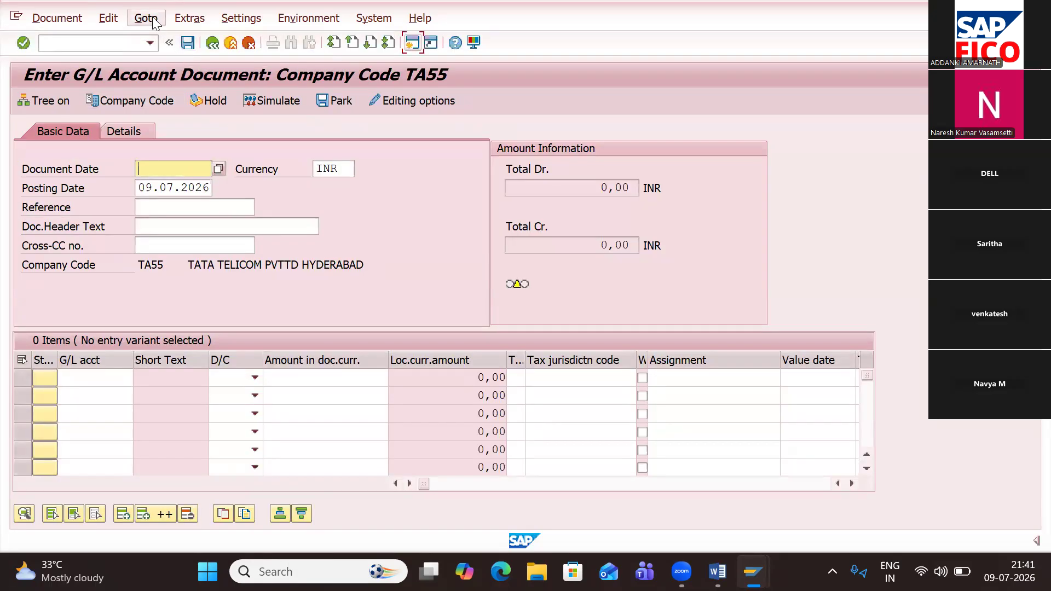
# Step: Post another salary document with reference to document 32 in company code TA55, accepting the proposed header and line items
pyautogui.click(147, 18)
pyautogui.click(191, 41)
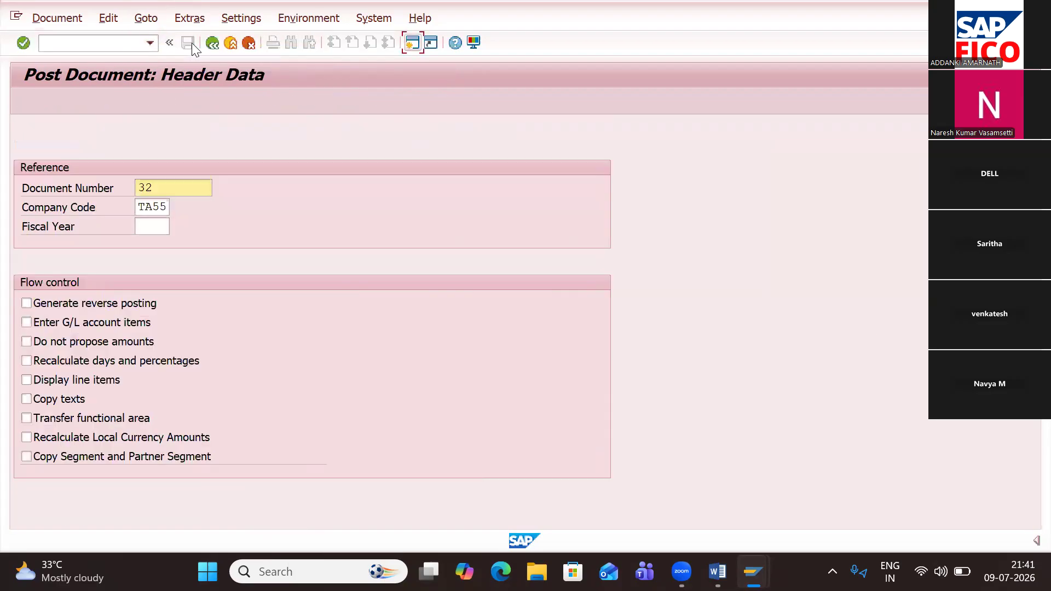
pyautogui.press('Return')
pyautogui.press('Return')
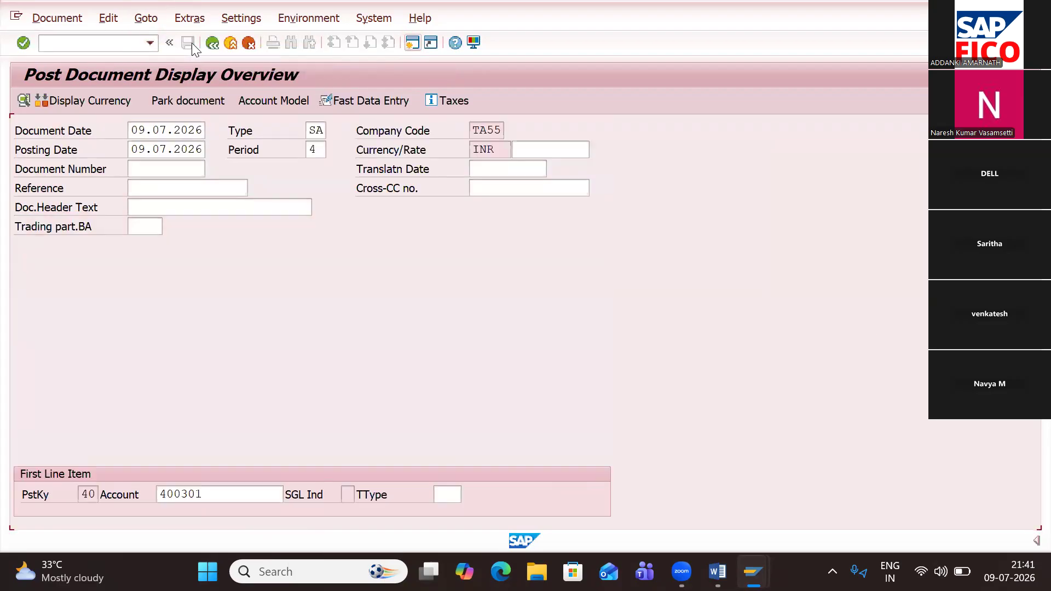
pyautogui.click(187, 43)
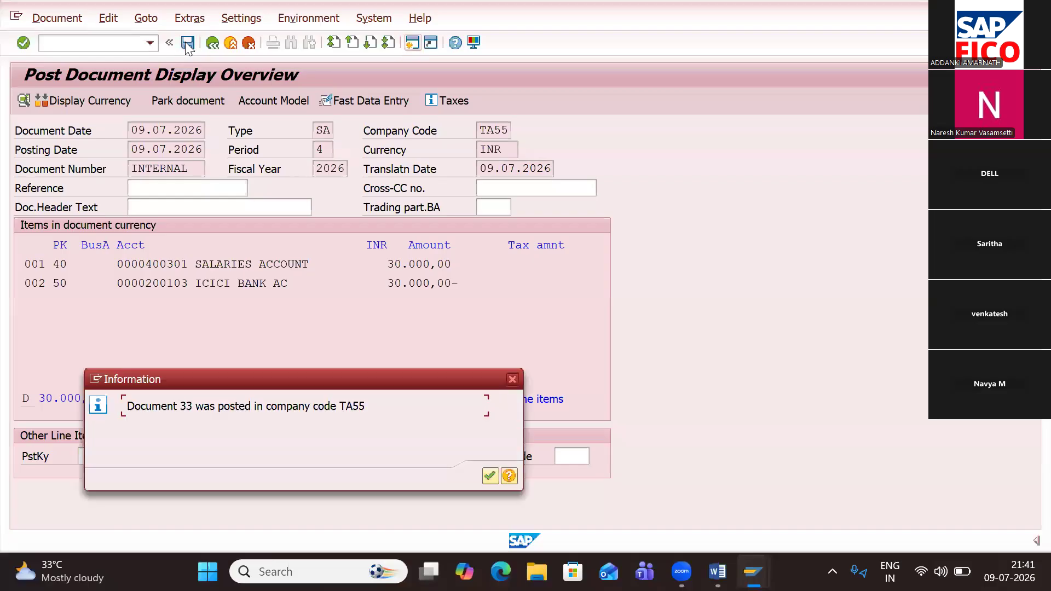
pyautogui.press('Return')
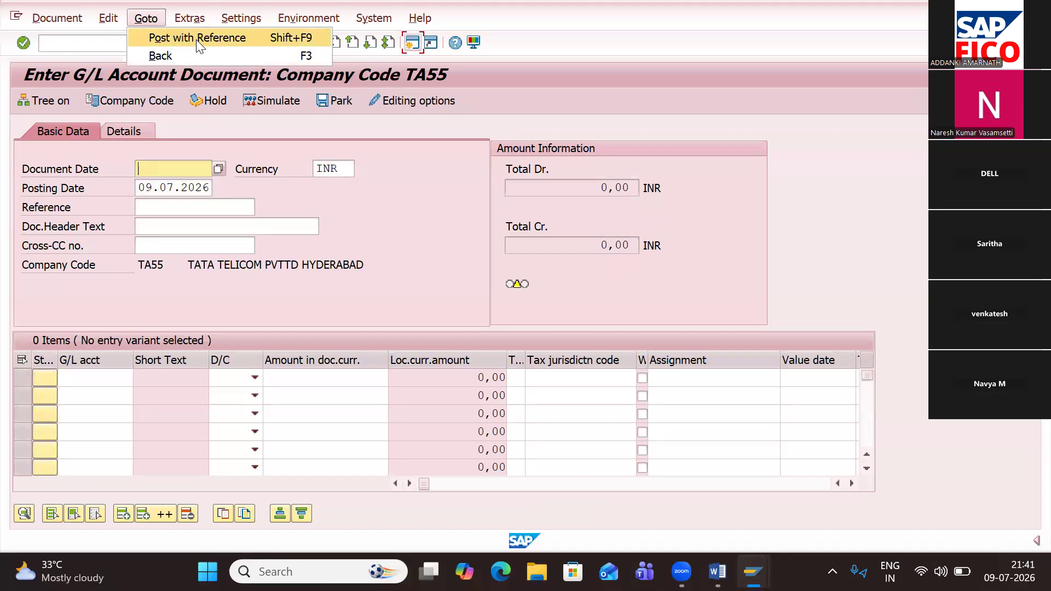
# Step: Post another salary document with reference to document 33, accepting the proposed header and line items
pyautogui.click(196, 39)
pyautogui.press('Return')
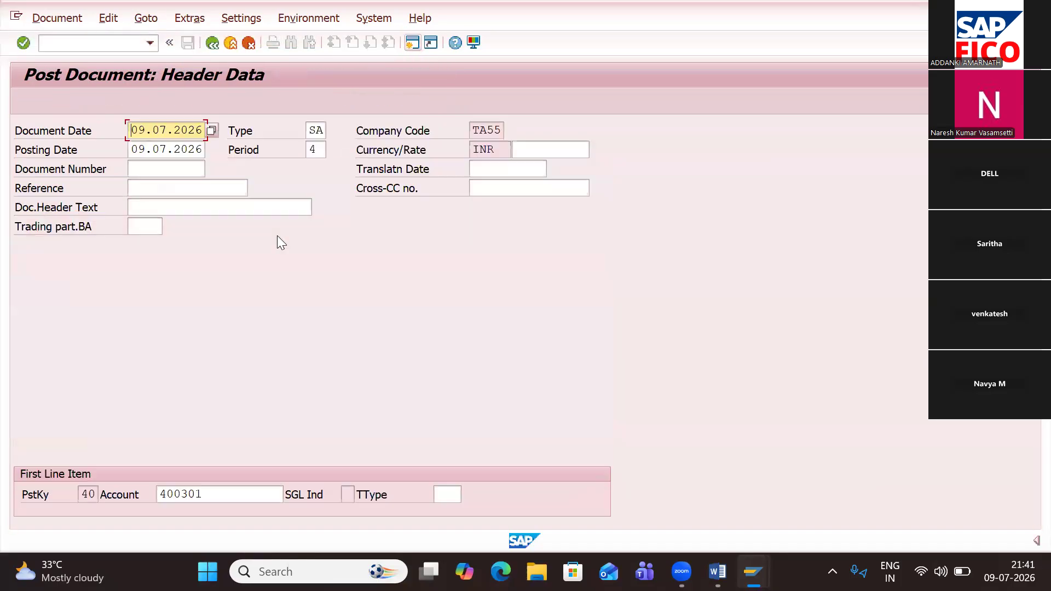
pyautogui.press('Return')
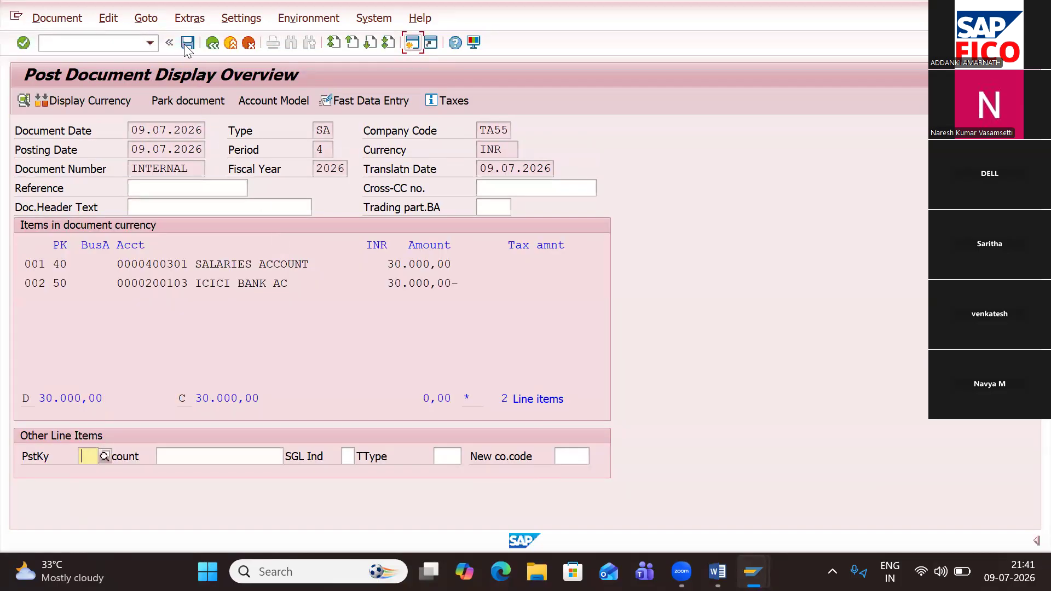
pyautogui.click(188, 42)
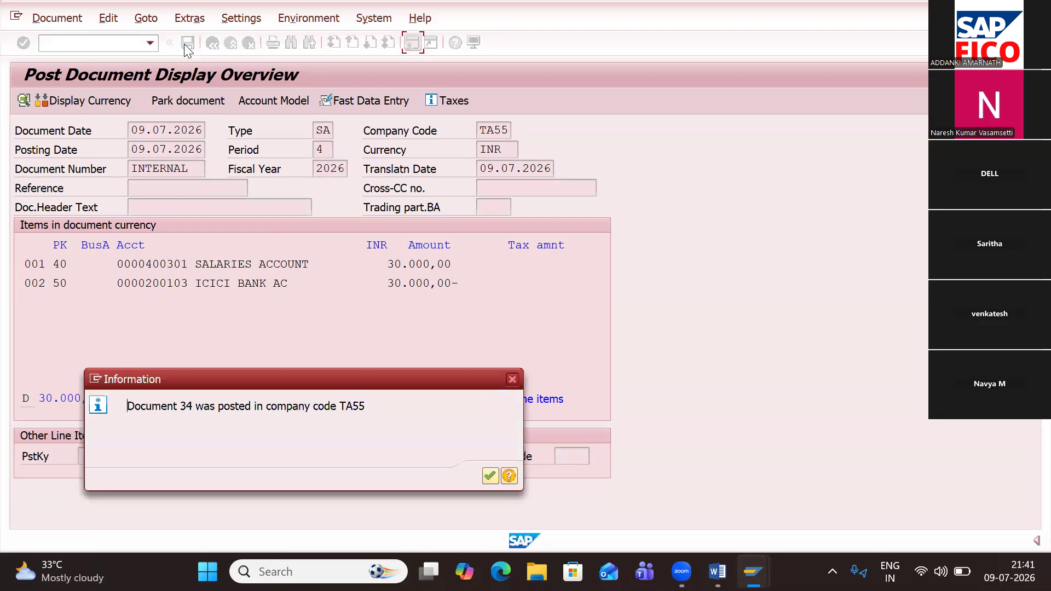
# Step: Display the FB03 document list for company code TA55 and look through it to the latest posted documents
pyautogui.press('Return')
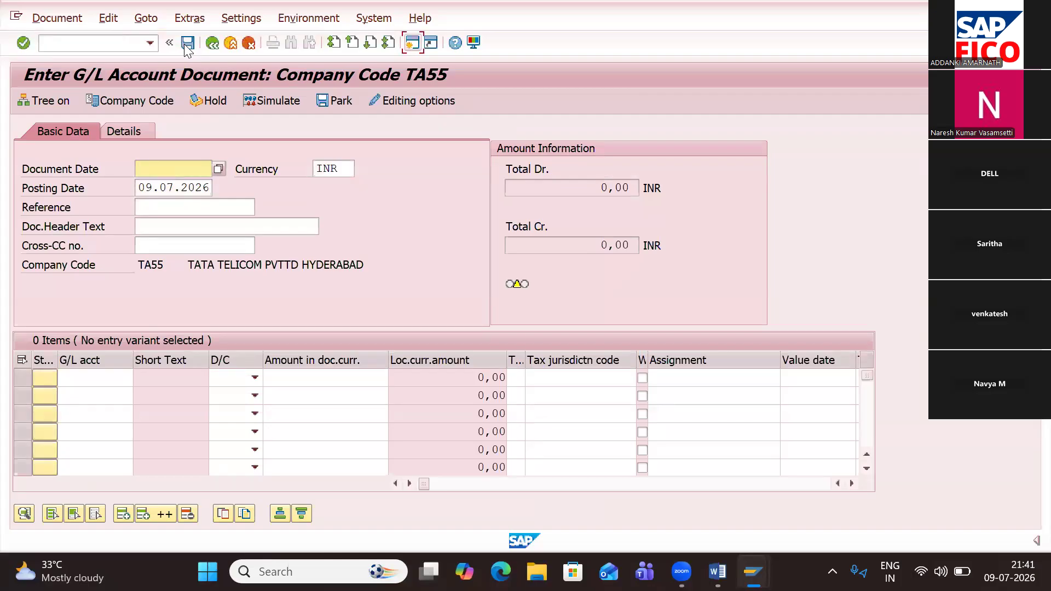
pyautogui.click(126, 44)
pyautogui.write('/NFB')
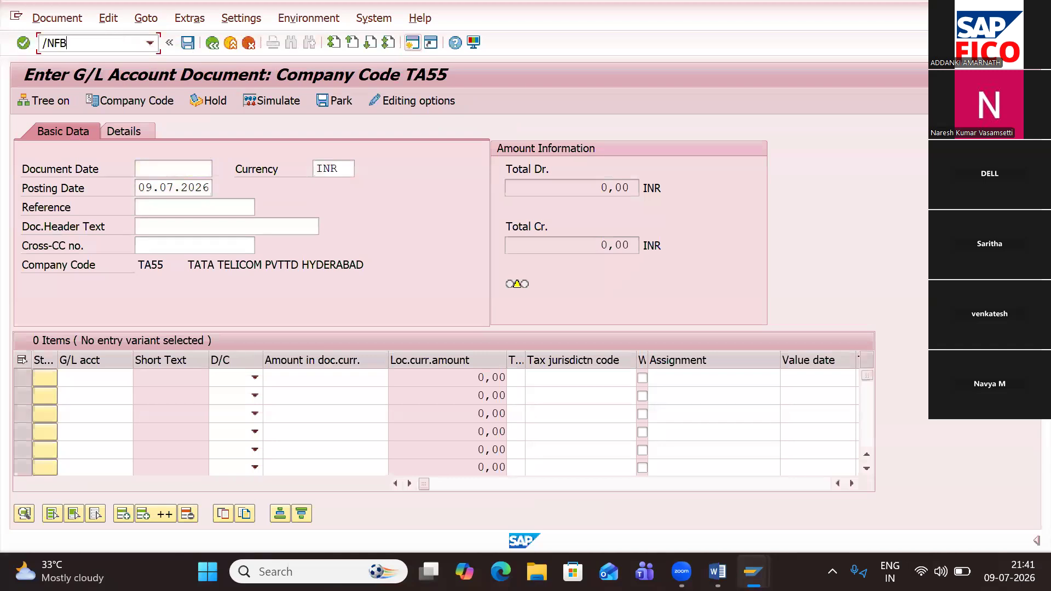
pyautogui.write('03')
pyautogui.press('Return')
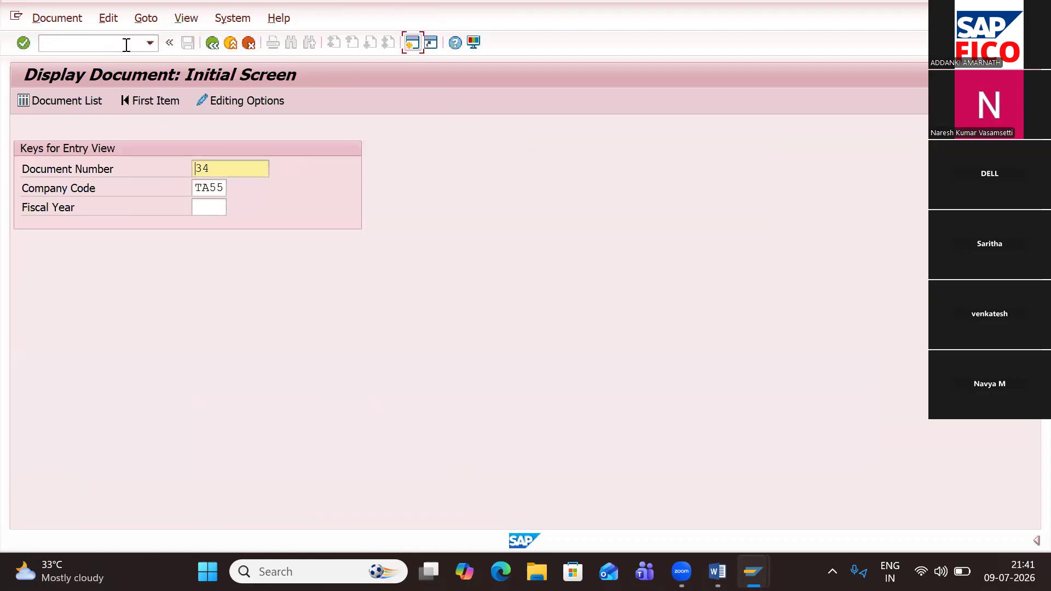
pyautogui.click(99, 102)
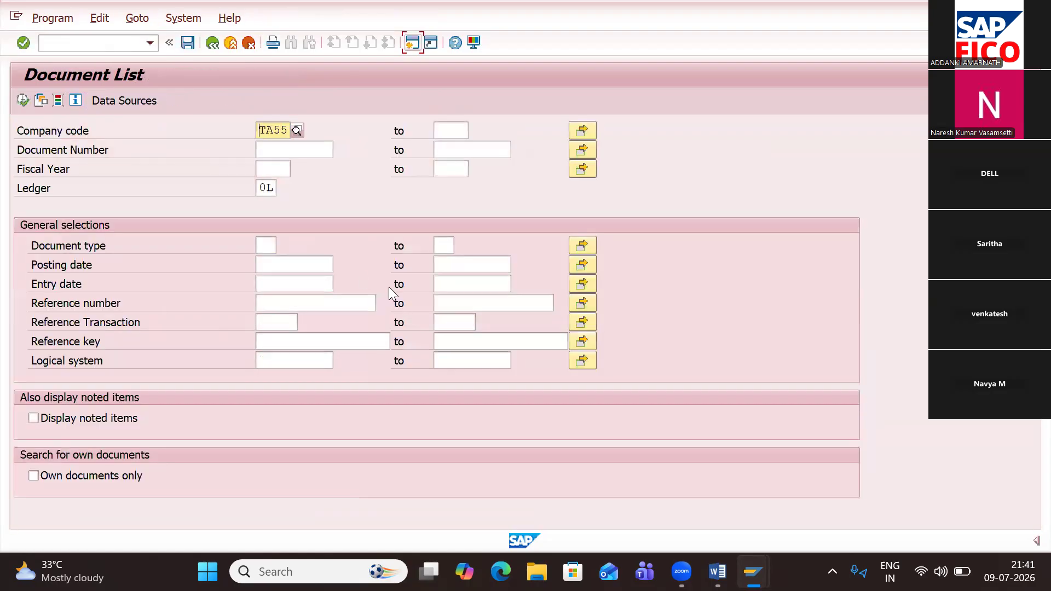
pyautogui.click(23, 101)
pyautogui.click(23, 100)
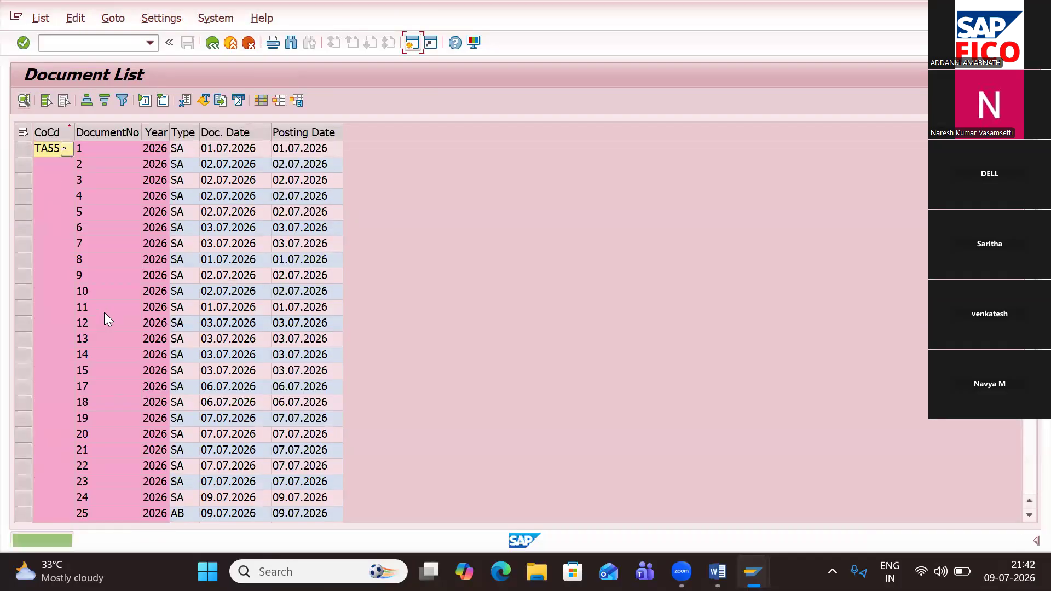
pyautogui.scroll(-3, 104, 317)
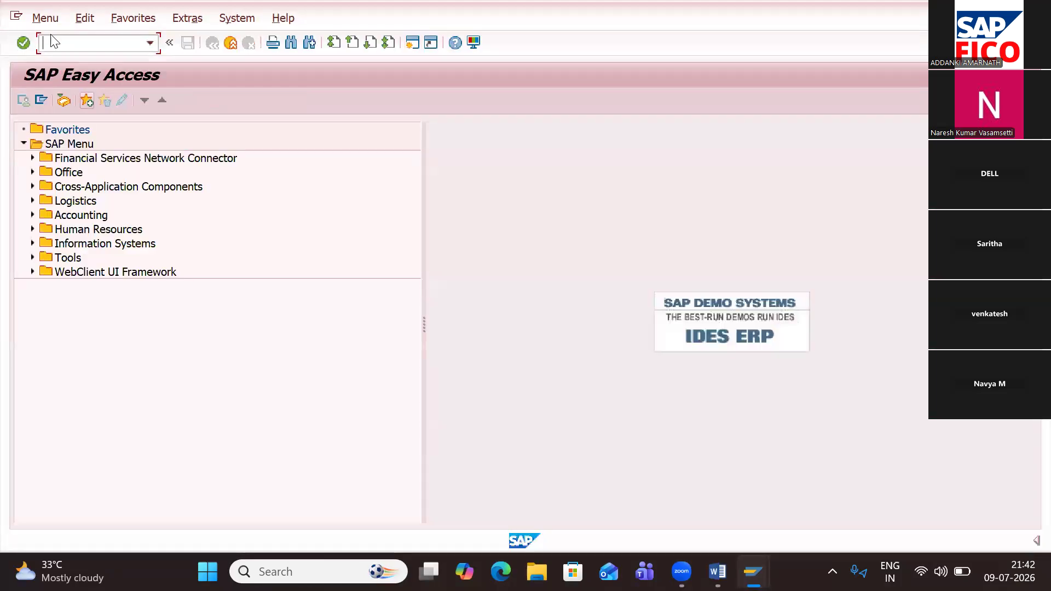
# Step: Open mass reversal with transaction F.80 and set the company code to TA55
pyautogui.write('F.80')
pyautogui.press('Return')
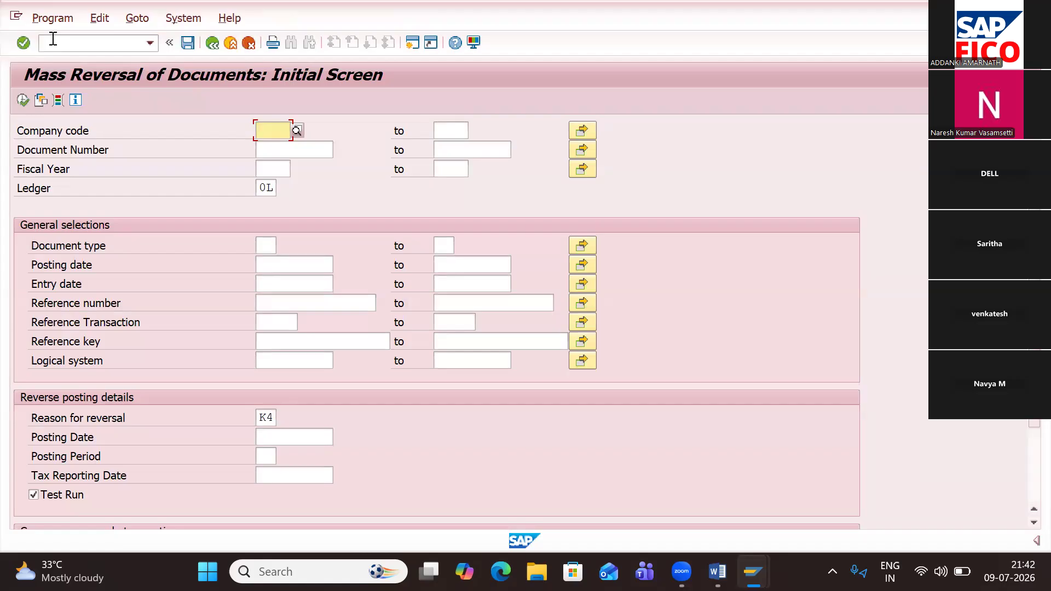
pyautogui.write('TA')
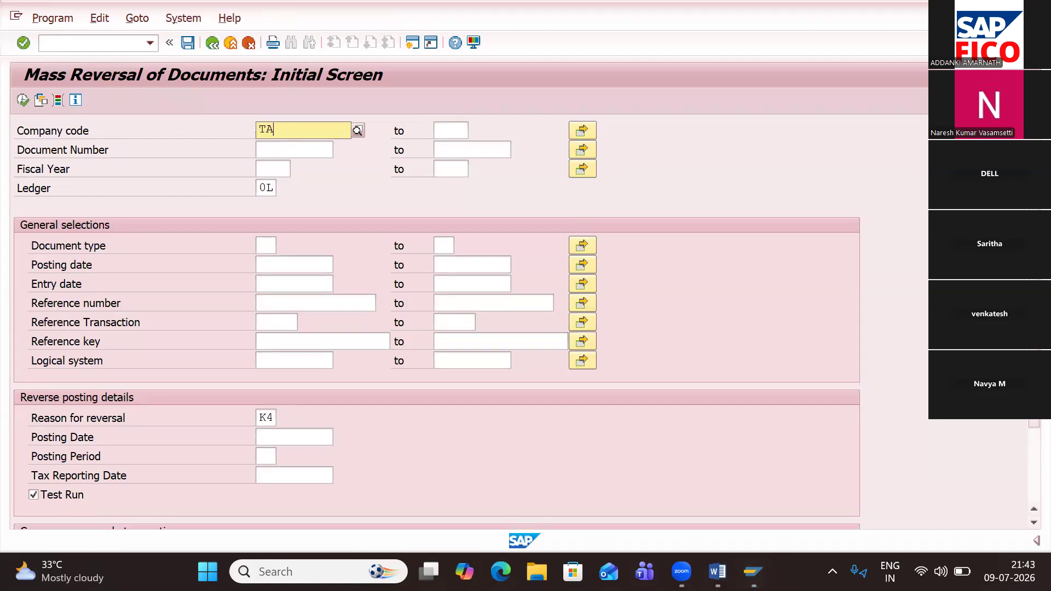
pyautogui.write('55')
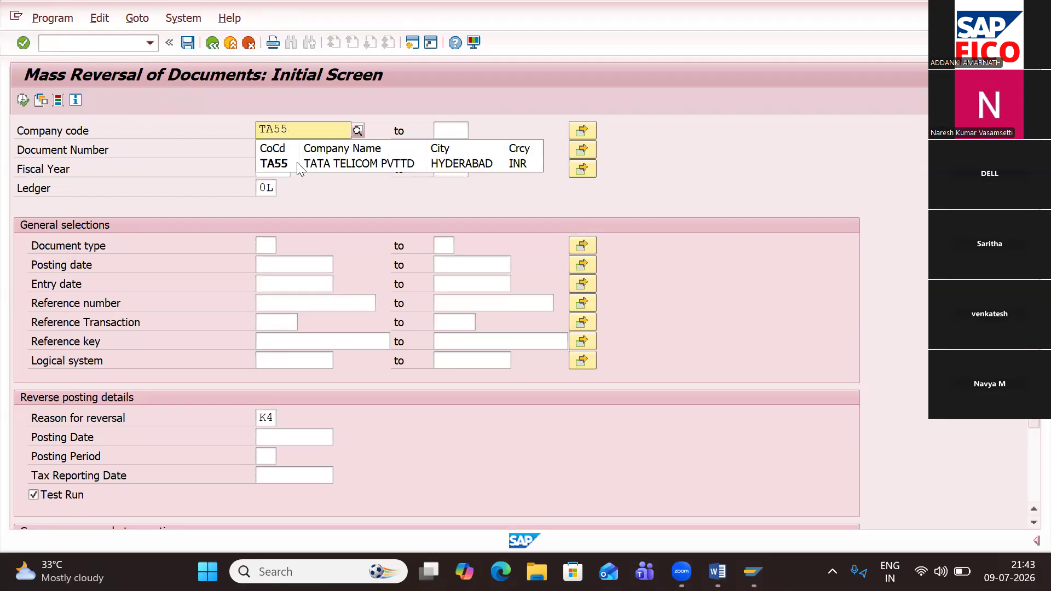
pyautogui.click(298, 163)
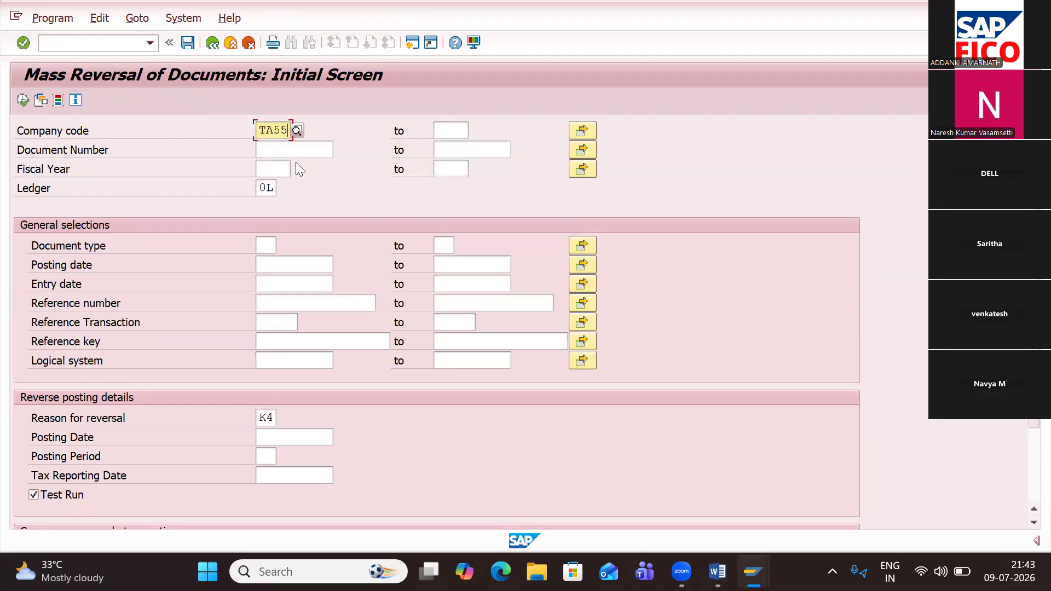
# Step: Set the document number range for the mass reversal from 28 to 34, checking the range against the document list
pyautogui.click(292, 151)
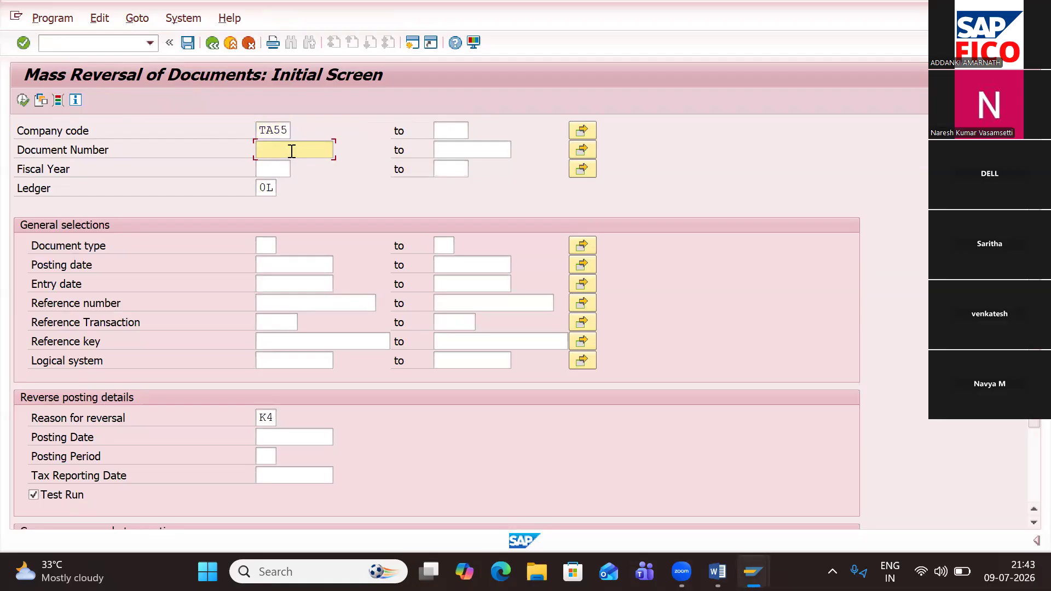
pyautogui.write('28')
pyautogui.hotkey('alt', 'Tab')
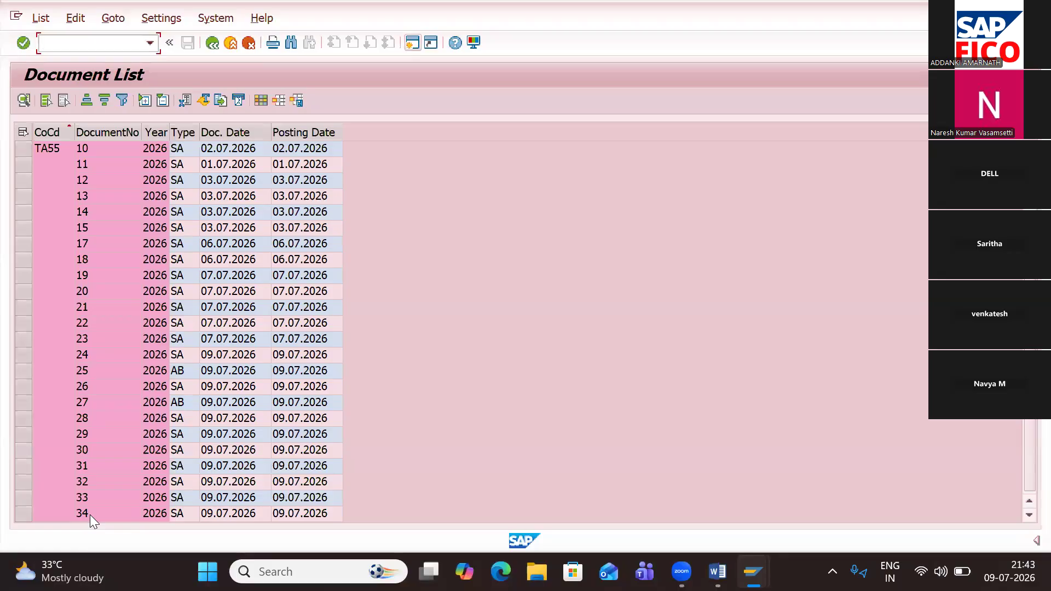
pyautogui.hotkey('alt', 'Tab')
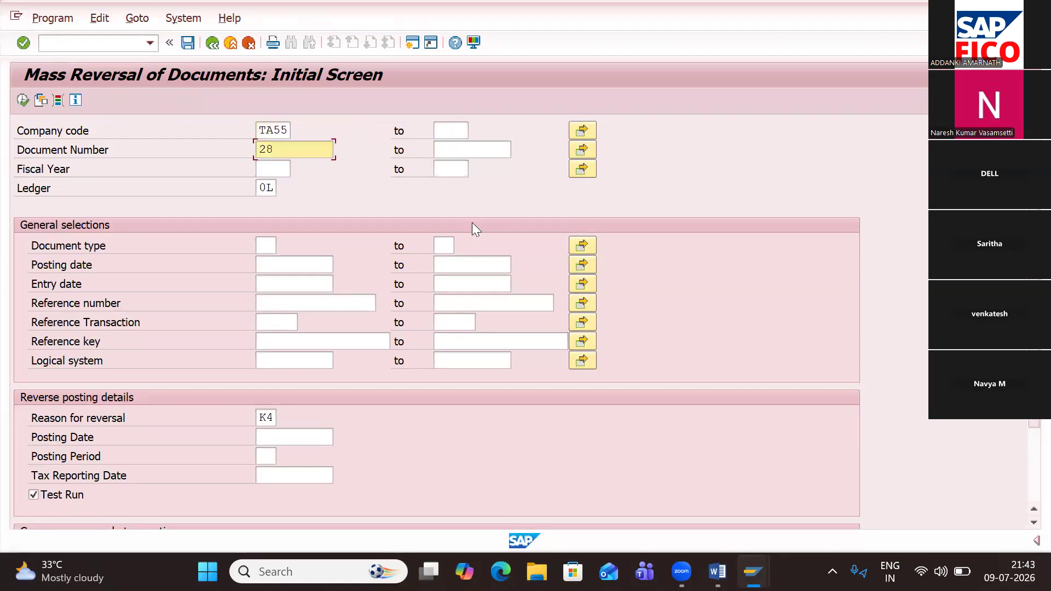
pyautogui.press('Tab')
pyautogui.write('34')
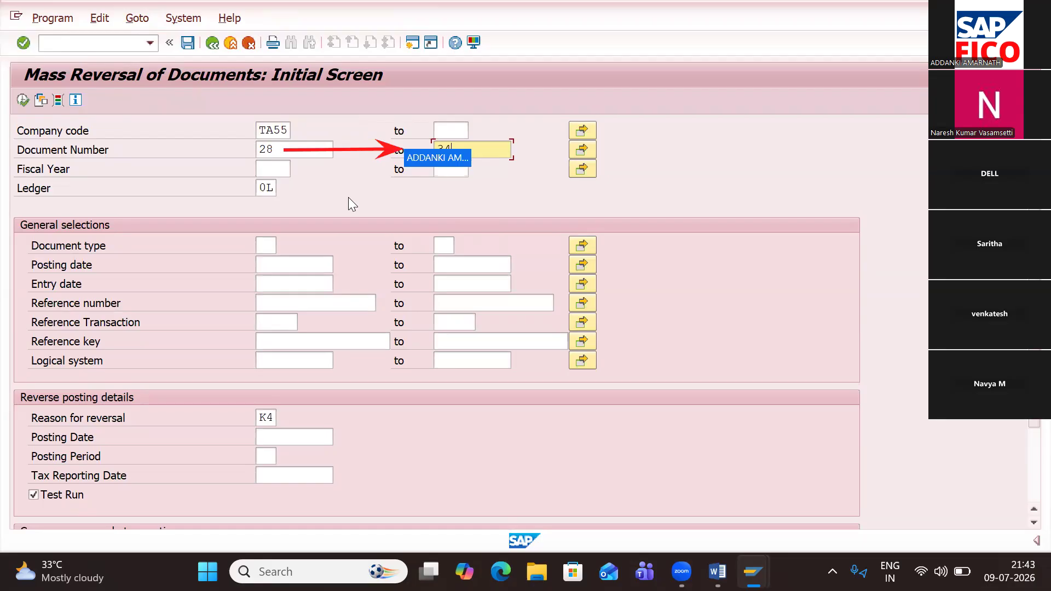
pyautogui.click(581, 146)
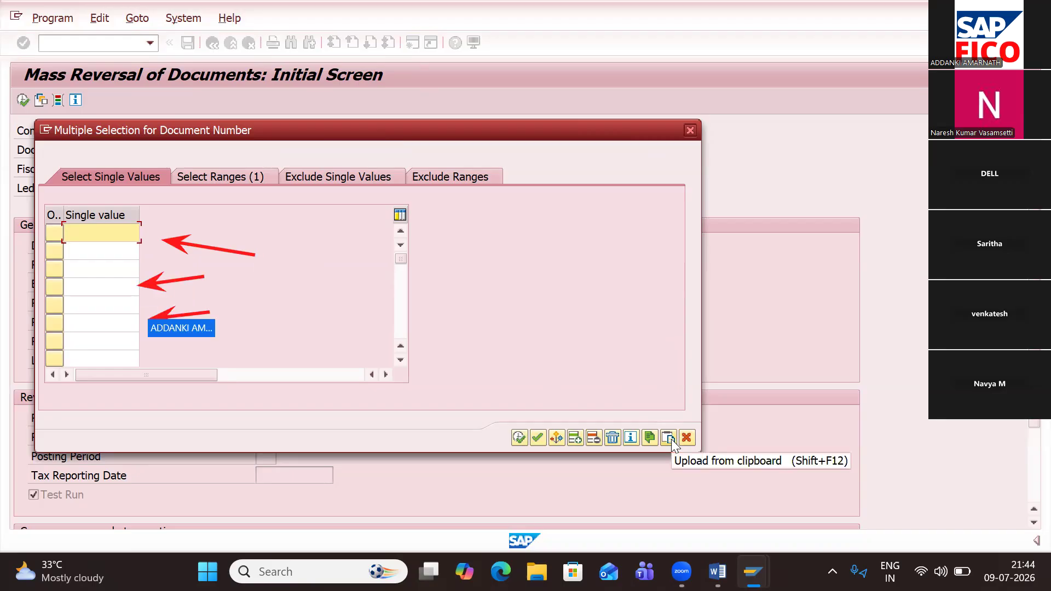
pyautogui.click(689, 130)
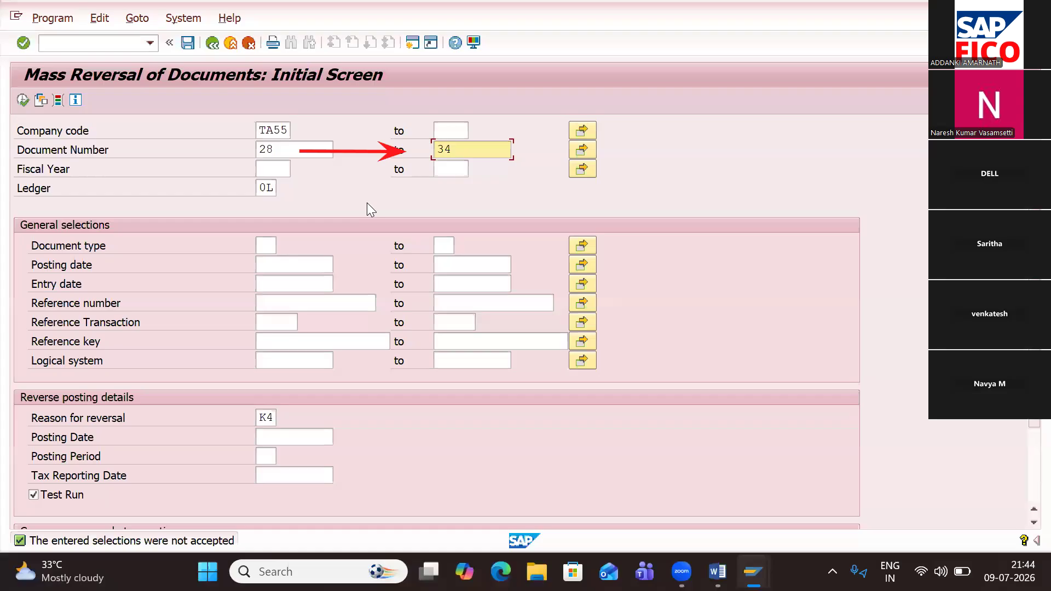
# Step: Set the fiscal year to 2026 and execute the mass reversal as a test run with reversal reason K4
pyautogui.click(275, 168)
pyautogui.write('2')
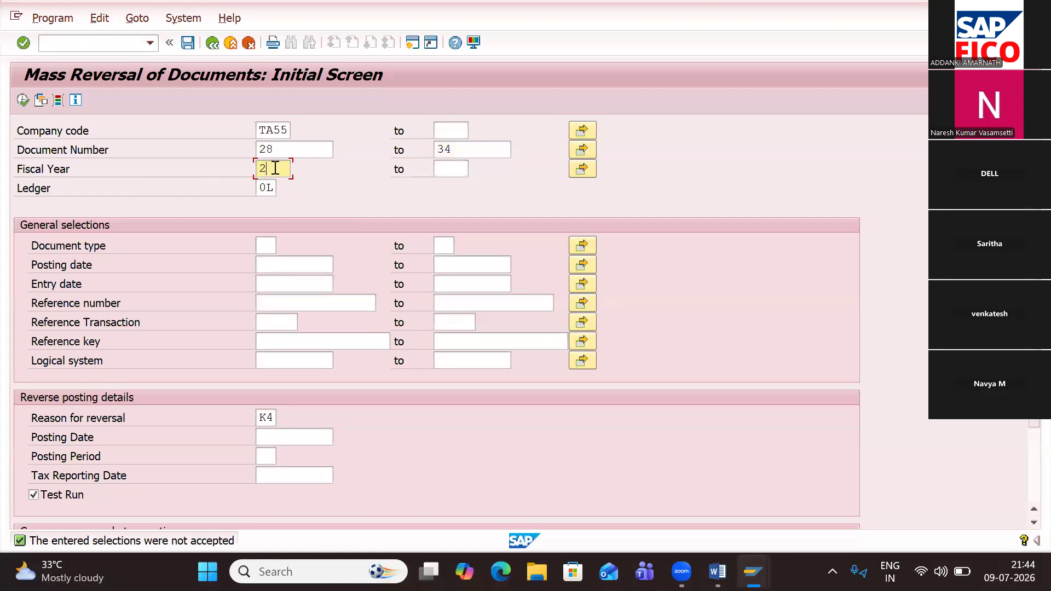
pyautogui.write('026')
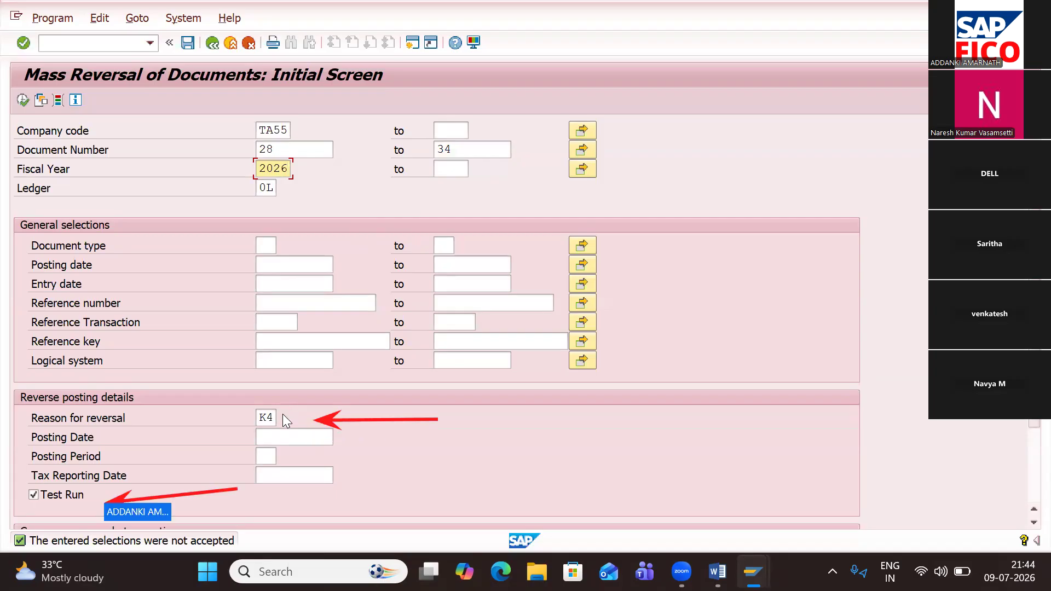
pyautogui.scroll(-3, 282, 413)
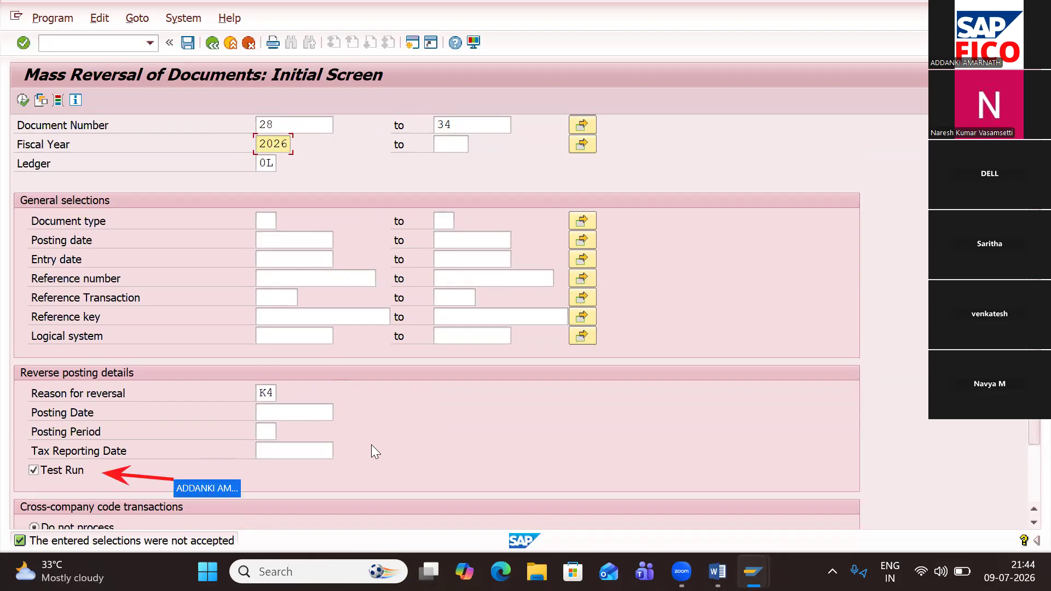
pyautogui.click(20, 104)
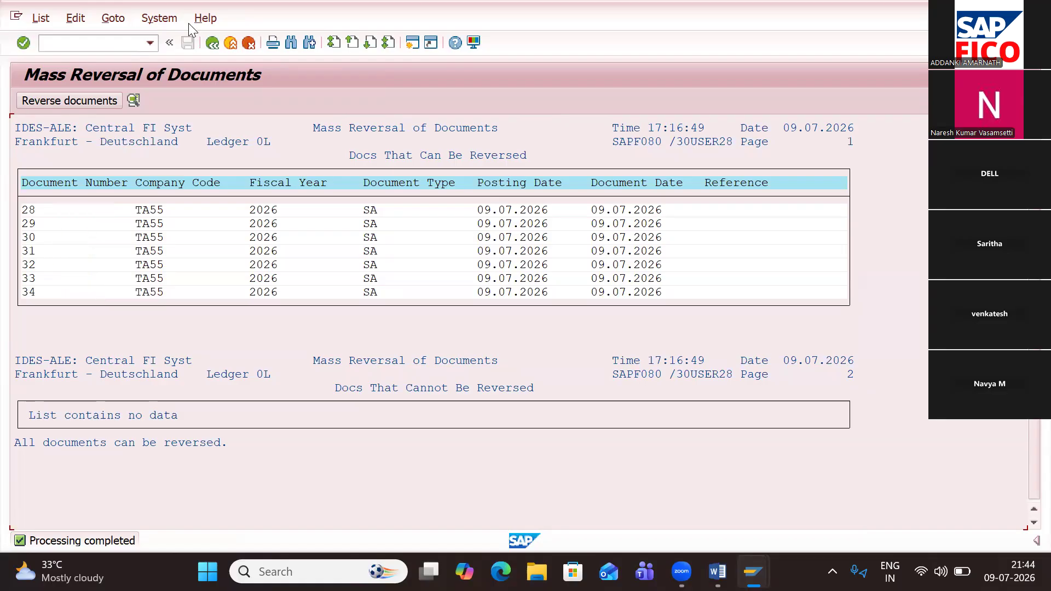
# Step: Return to the selection, turn off Test Run and execute the actual mass reversal of the selected documents
pyautogui.click(206, 41)
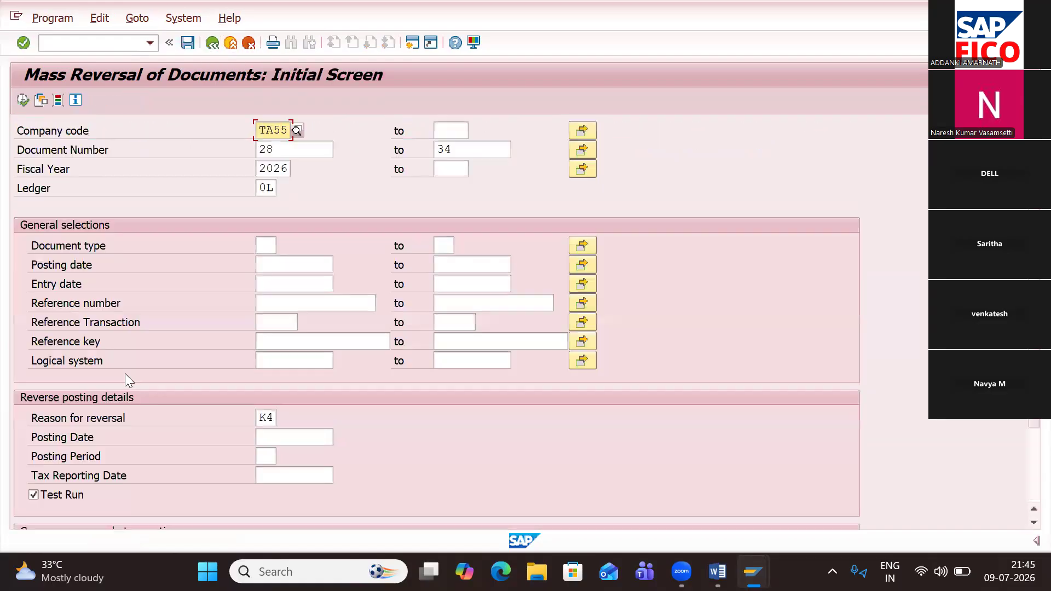
pyautogui.scroll(-1, 92, 475)
pyautogui.click(91, 475)
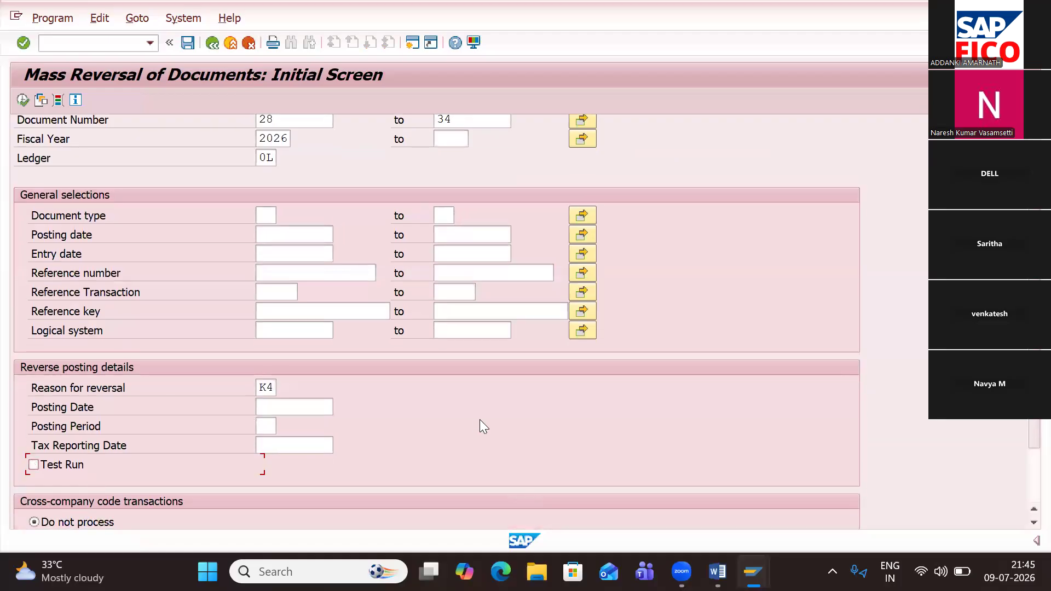
pyautogui.click(23, 100)
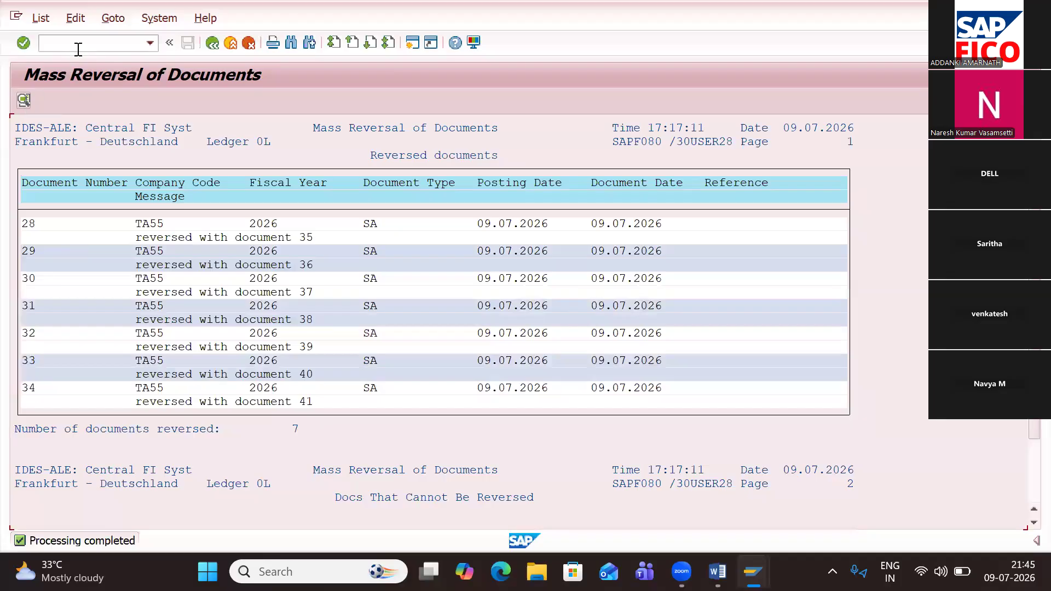
# Step: Reopen the FB03 document list for company code TA55 and check the reversal documents at its end
pyautogui.write('/NFB03')
pyautogui.press('Return')
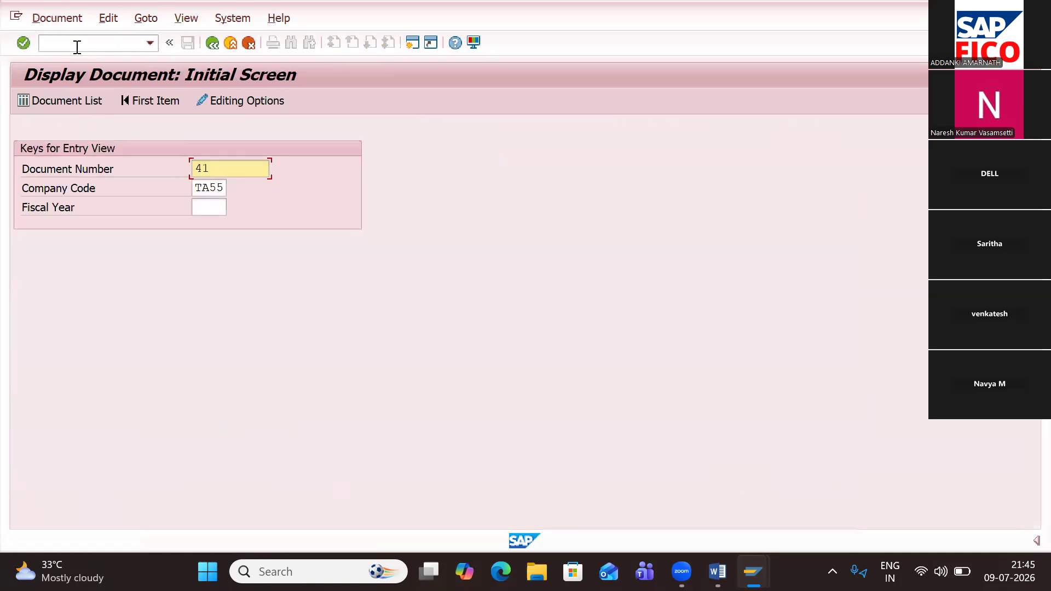
pyautogui.click(77, 100)
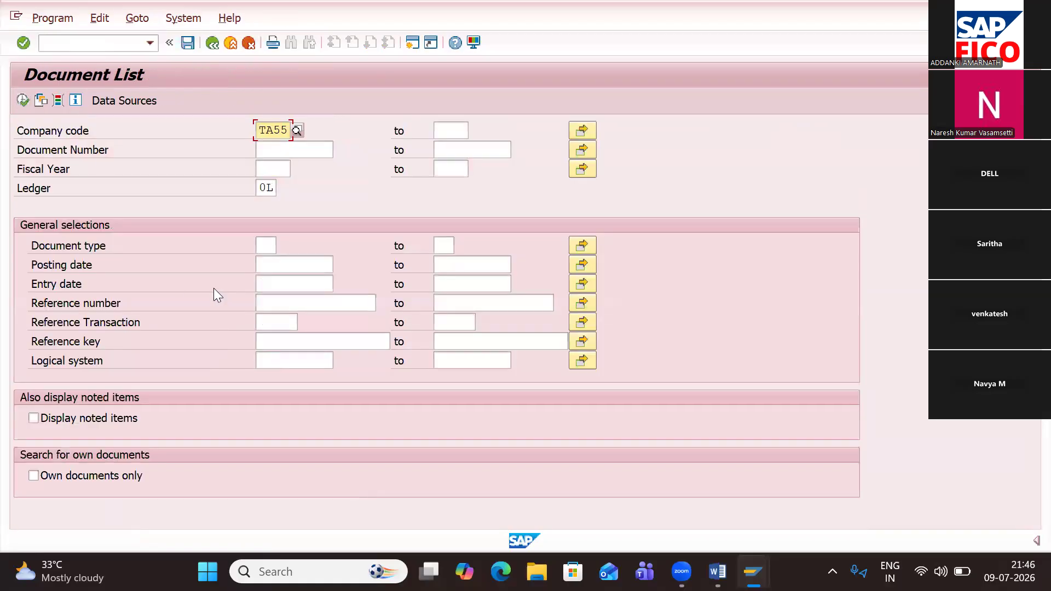
pyautogui.click(23, 100)
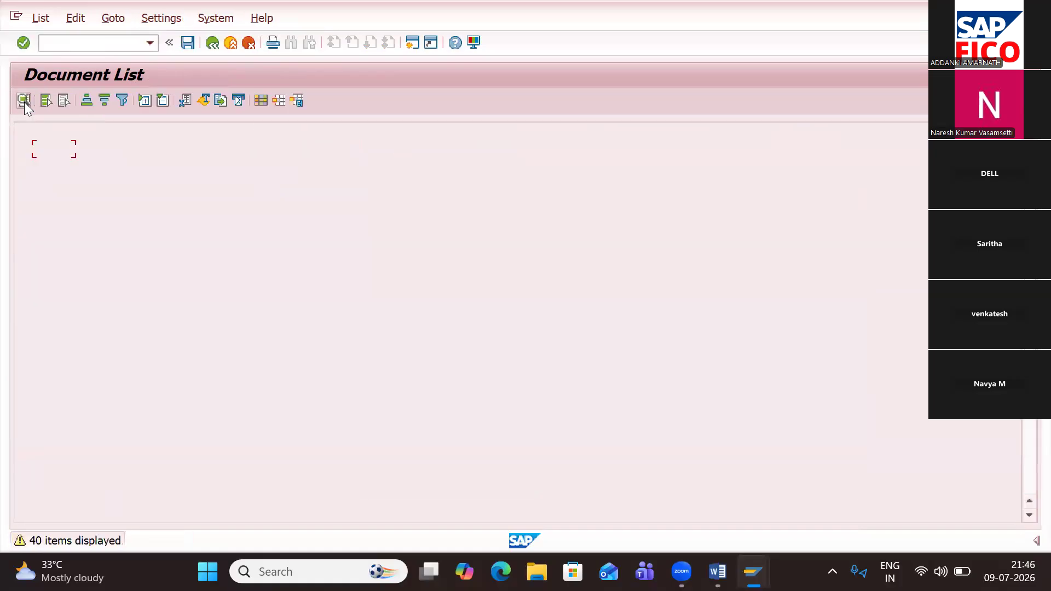
pyautogui.scroll(-5, 157, 374)
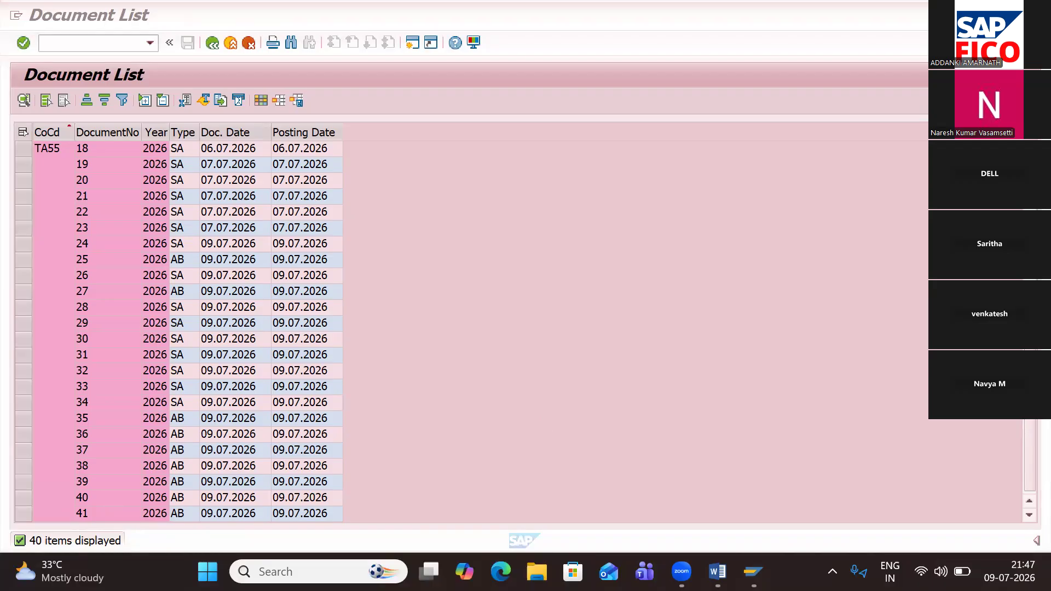
# Step: Switch to the Word notes on document reversal and review the reversal types with their transaction codes
pyautogui.moveTo(718, 571)
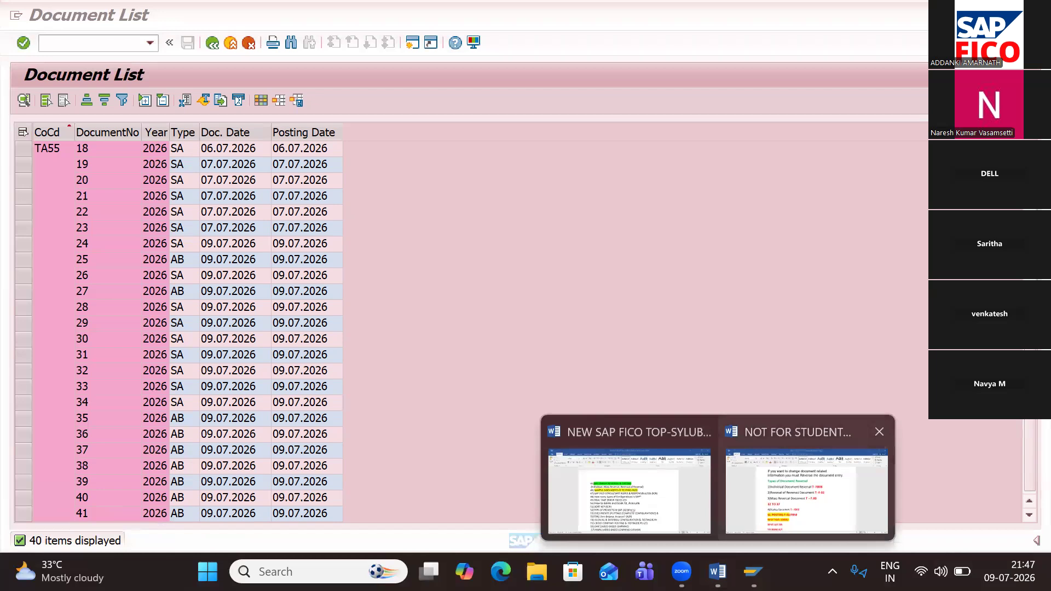
pyautogui.click(806, 487)
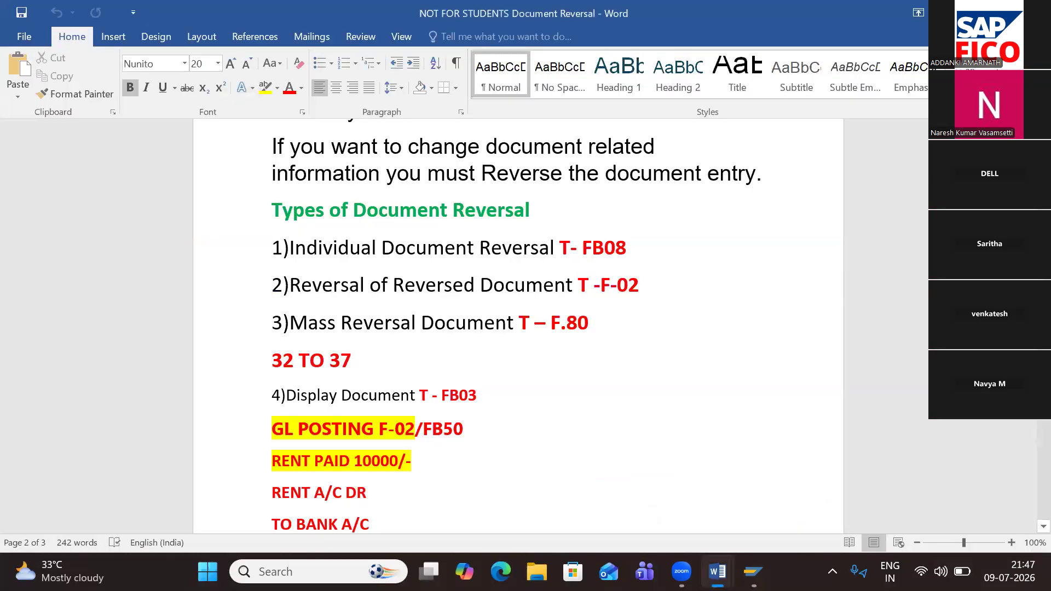
pyautogui.click(639, 291)
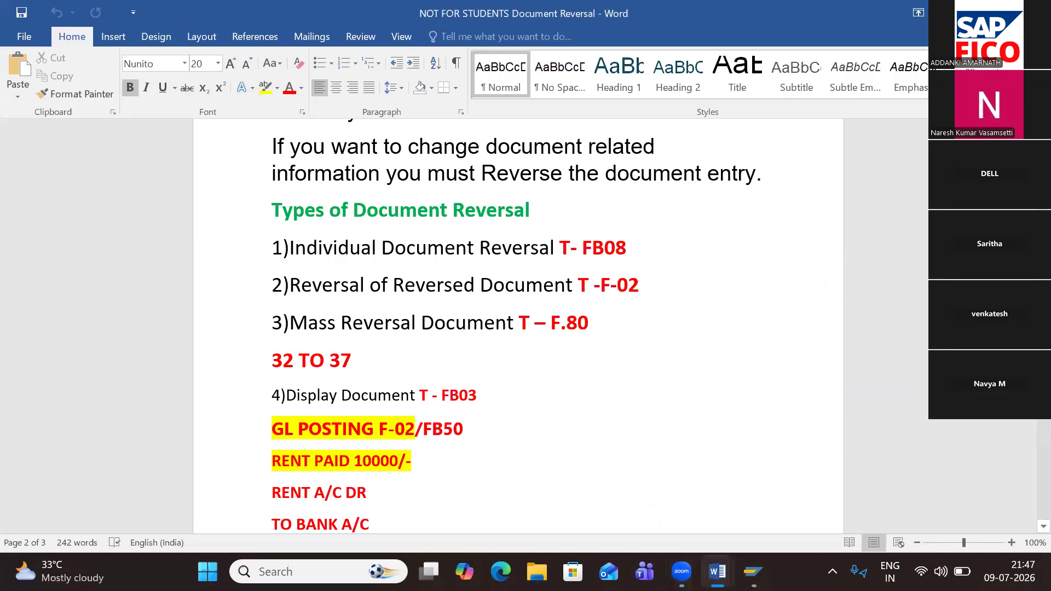
# Step: Switch to the SAP session showing the document type details, start a G/L posting with F-02 and set the document date to 09.07.2026
pyautogui.moveTo(754, 571)
pyautogui.click(712, 498)
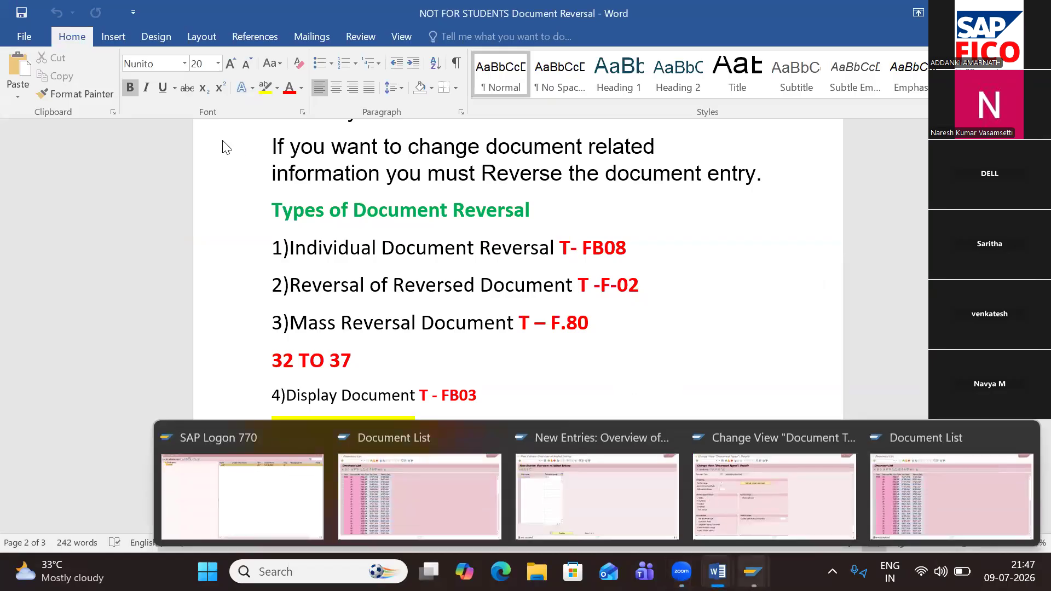
pyautogui.click(110, 48)
pyautogui.write('/NF')
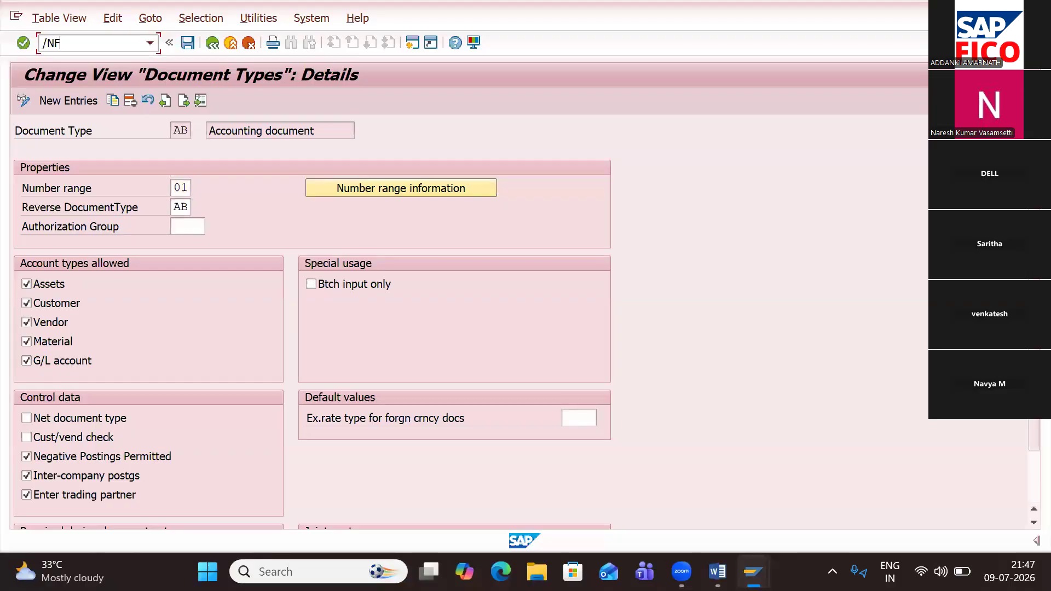
pyautogui.write('-02')
pyautogui.press('Return')
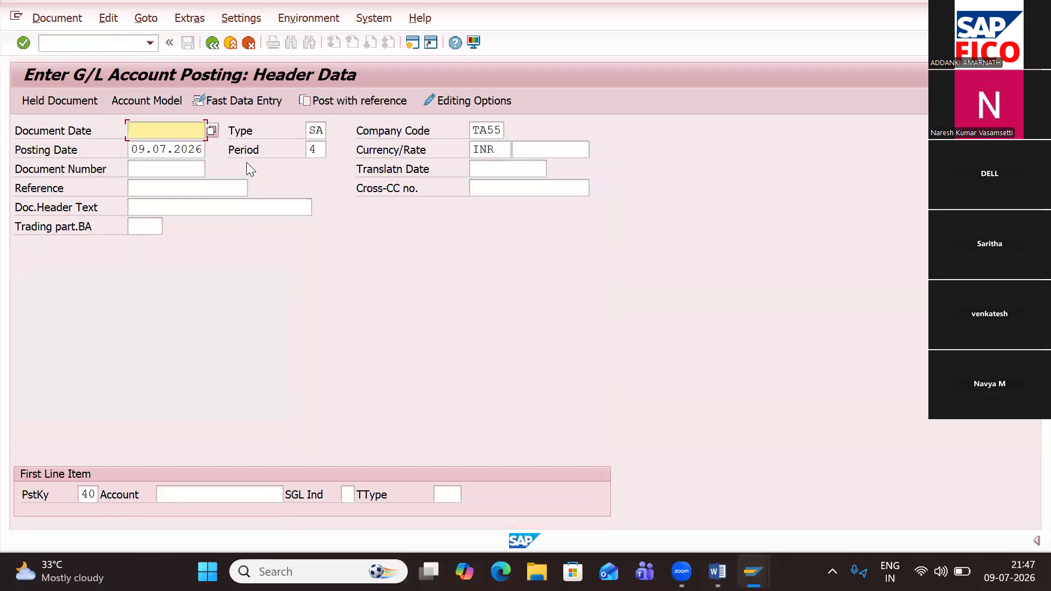
pyautogui.click(217, 132)
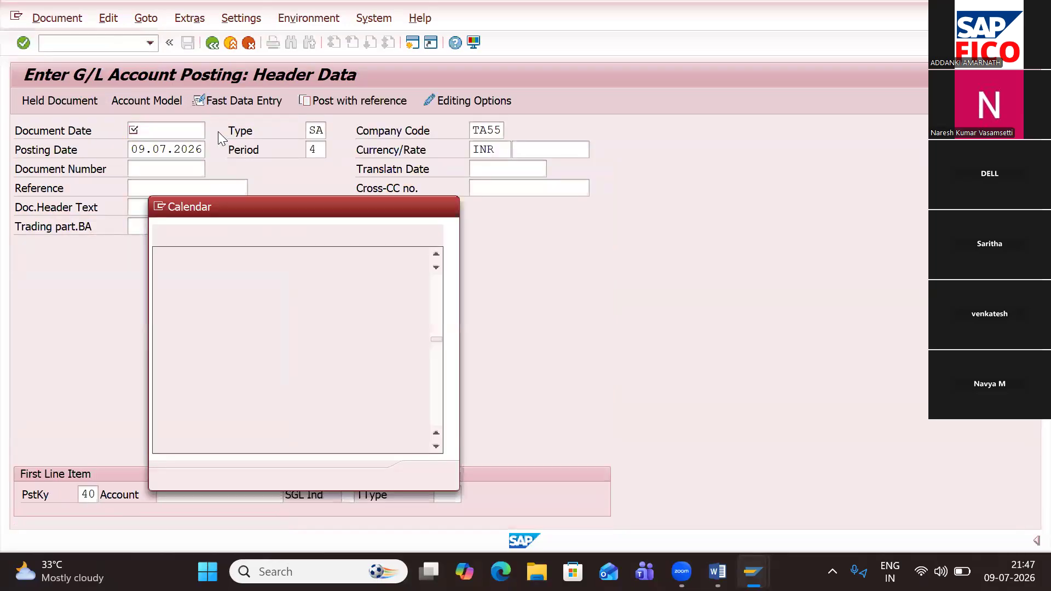
pyautogui.doubleClick(320, 358)
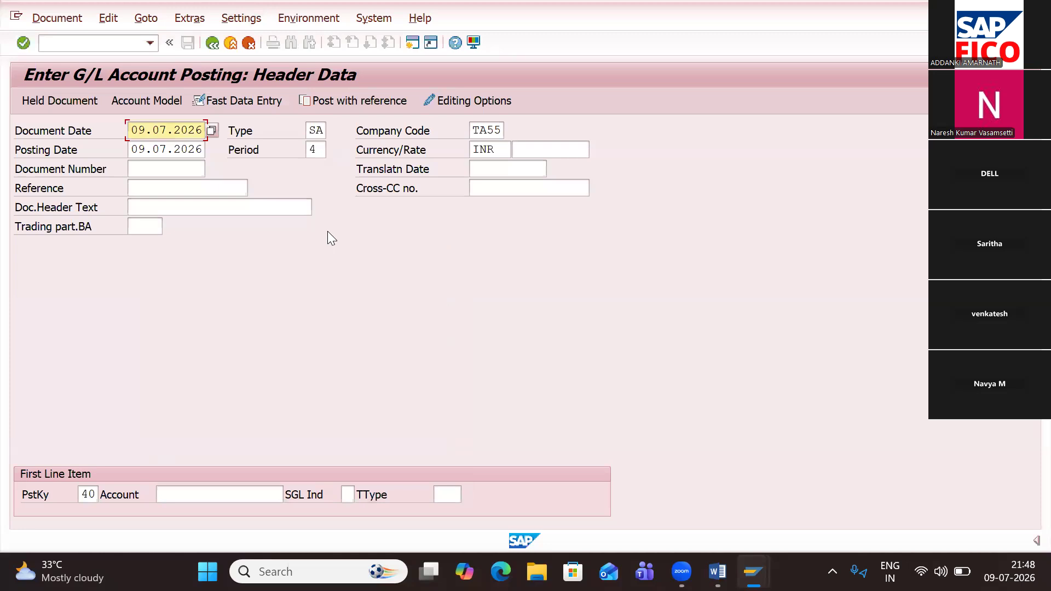
# Step: Start a posting with reference and look up the last reversal document in the TA55 document list
pyautogui.click(353, 100)
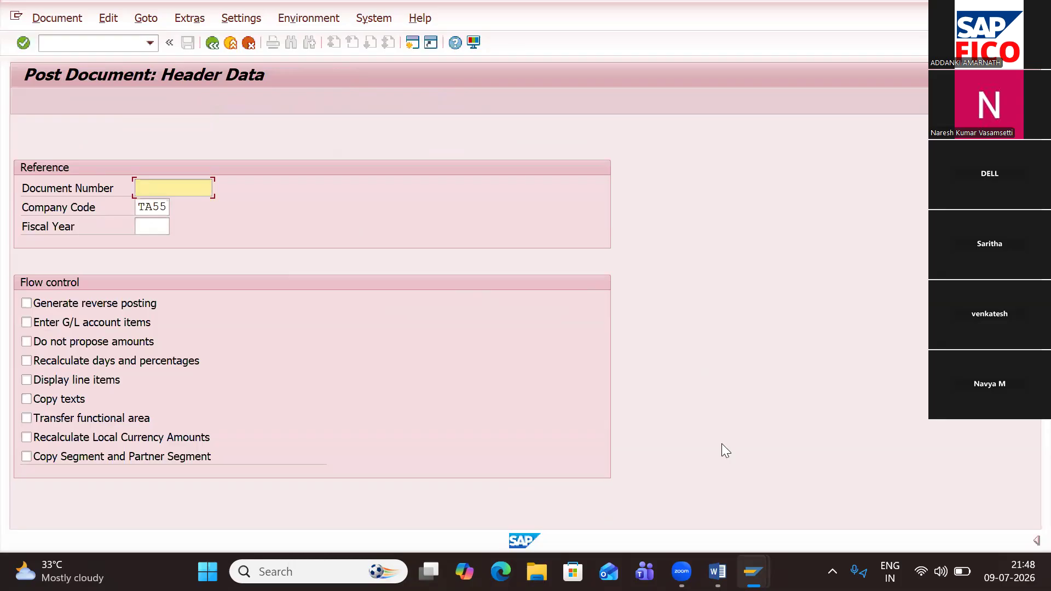
pyautogui.moveTo(753, 571)
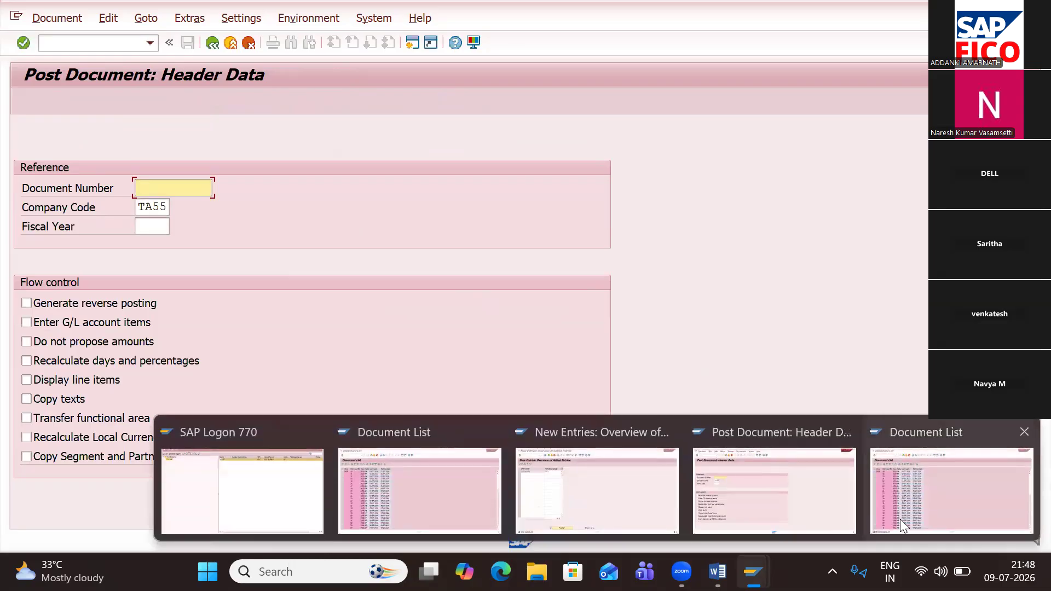
pyautogui.click(394, 490)
pyautogui.scroll(2, 178, 463)
pyautogui.scroll(-2, 113, 493)
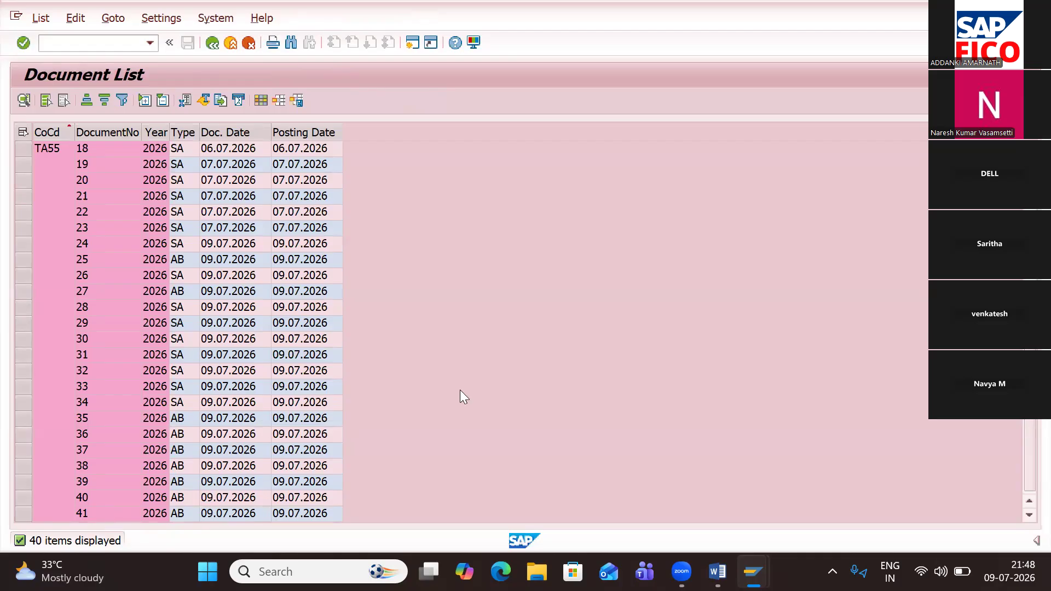
# Step: Reference document 41 of company code TA55, turn on Generate reverse posting and carry the proposal through to the document overview
pyautogui.hotkey('alt', 'Tab')
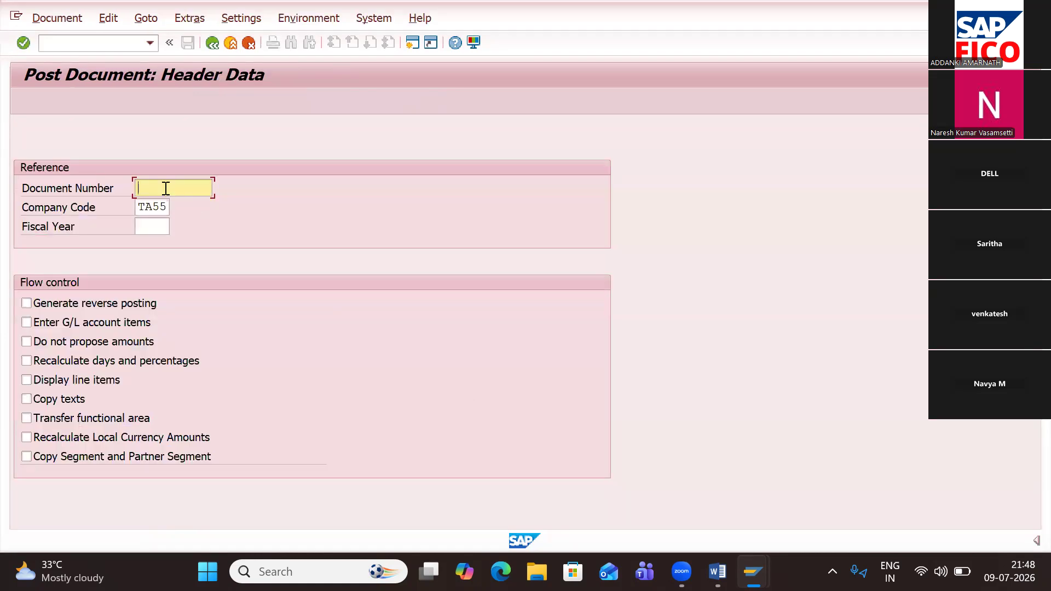
pyautogui.write('41')
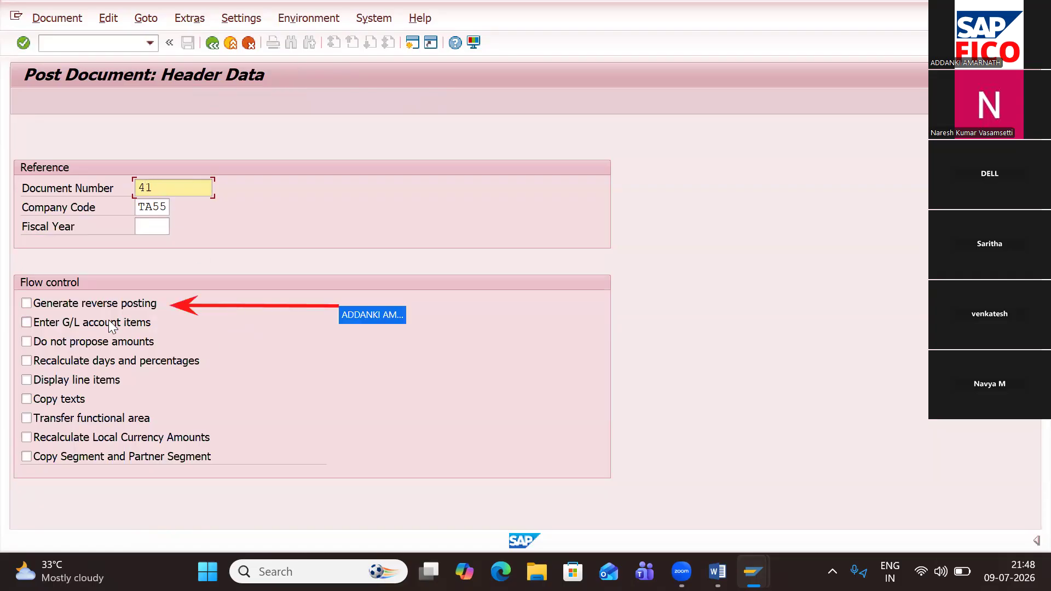
pyautogui.click(26, 303)
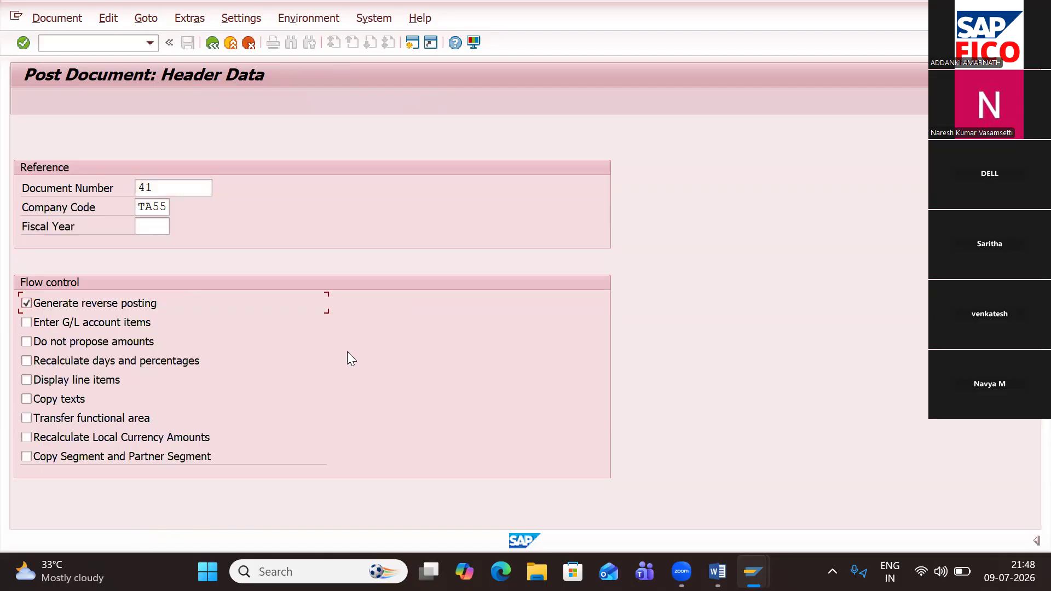
pyautogui.press('Return')
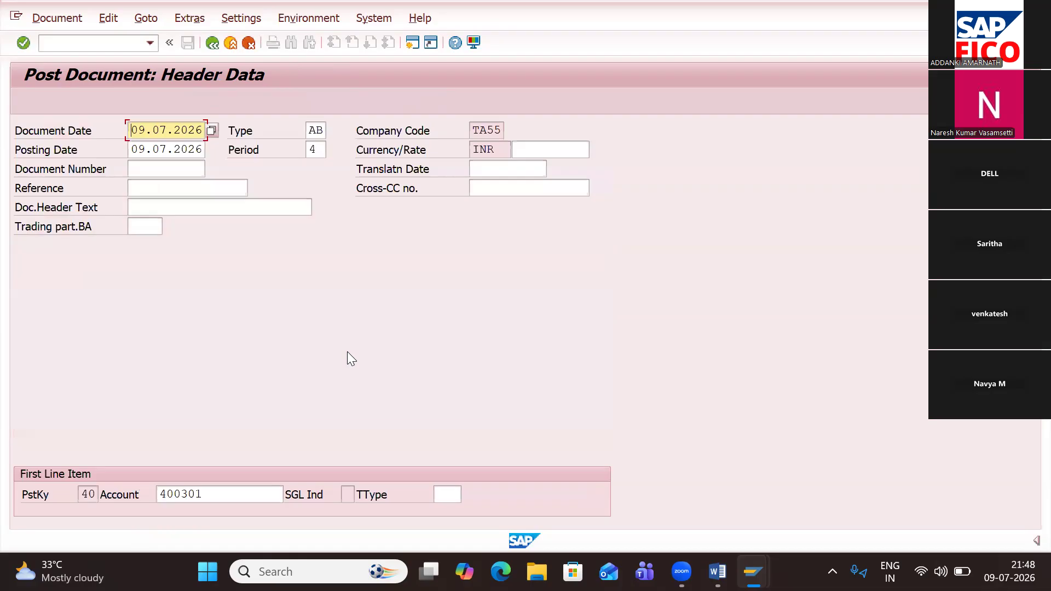
pyautogui.press('Return')
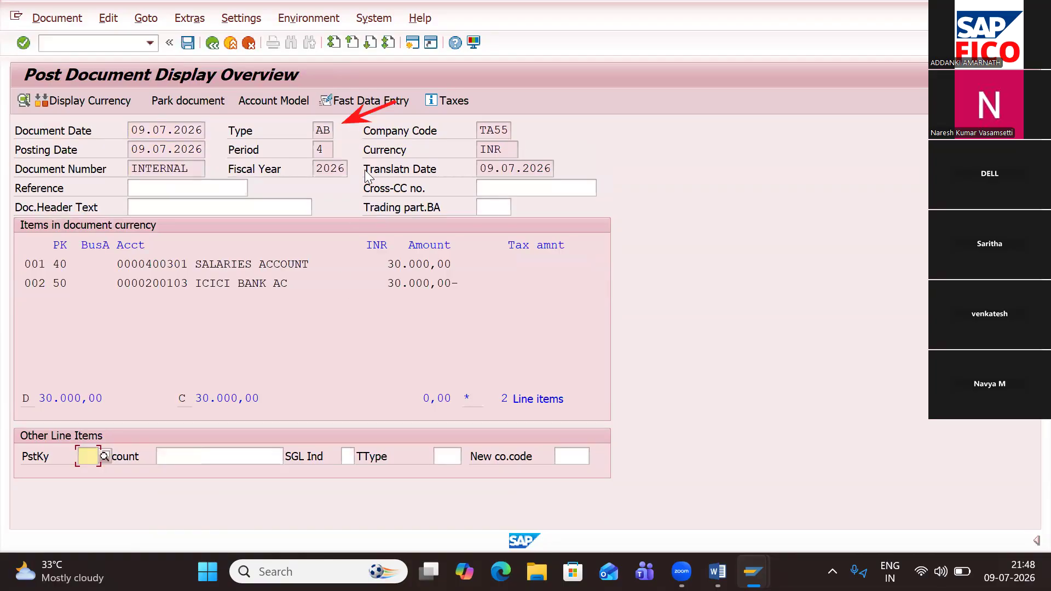
# Step: Post the reverse document in company code TA55 and display the document just posted
pyautogui.click(190, 44)
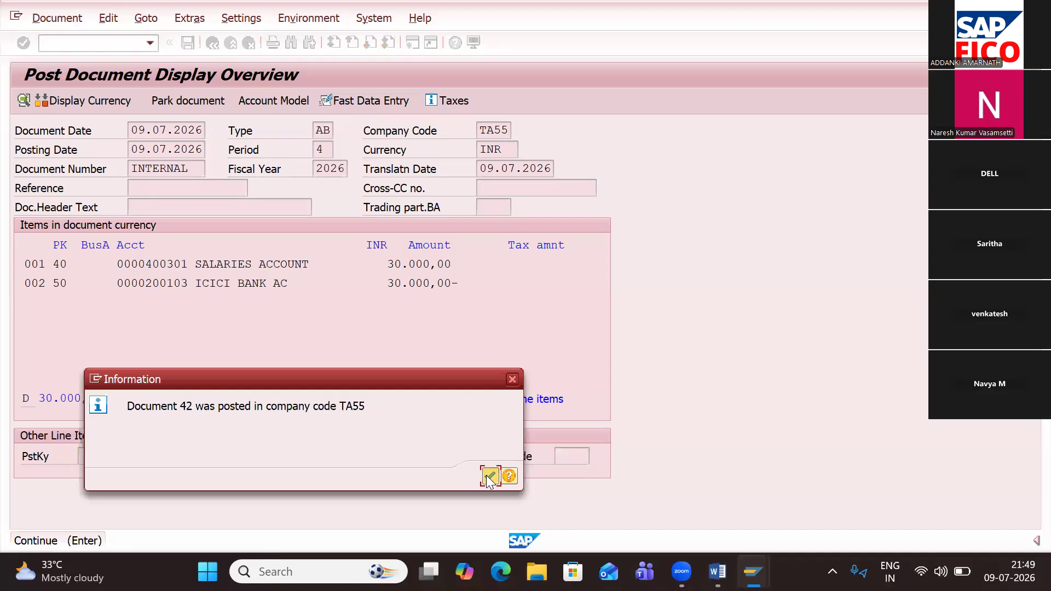
pyautogui.click(490, 477)
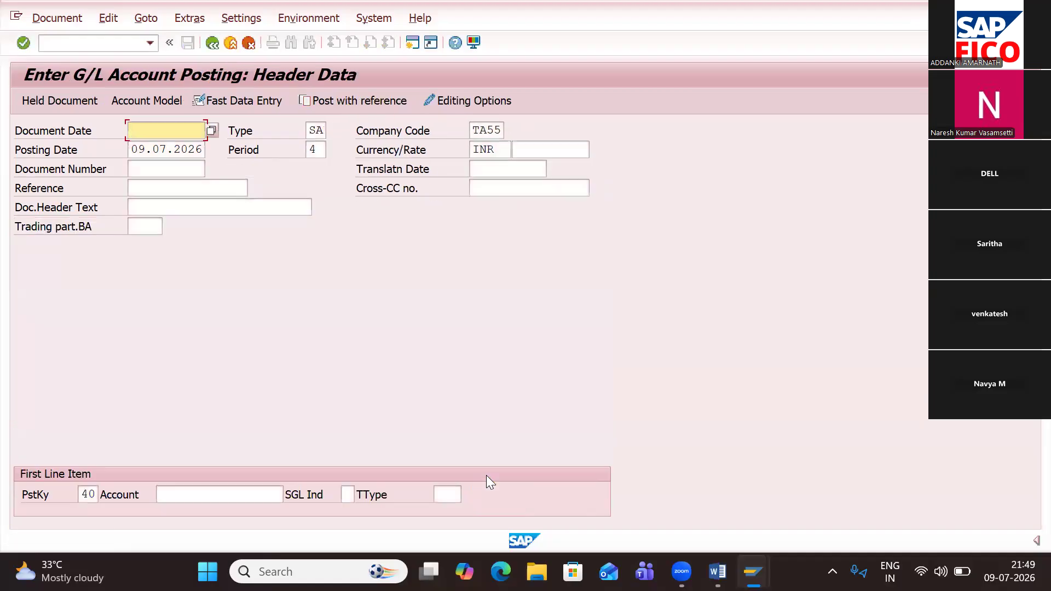
pyautogui.click(57, 18)
pyautogui.click(60, 74)
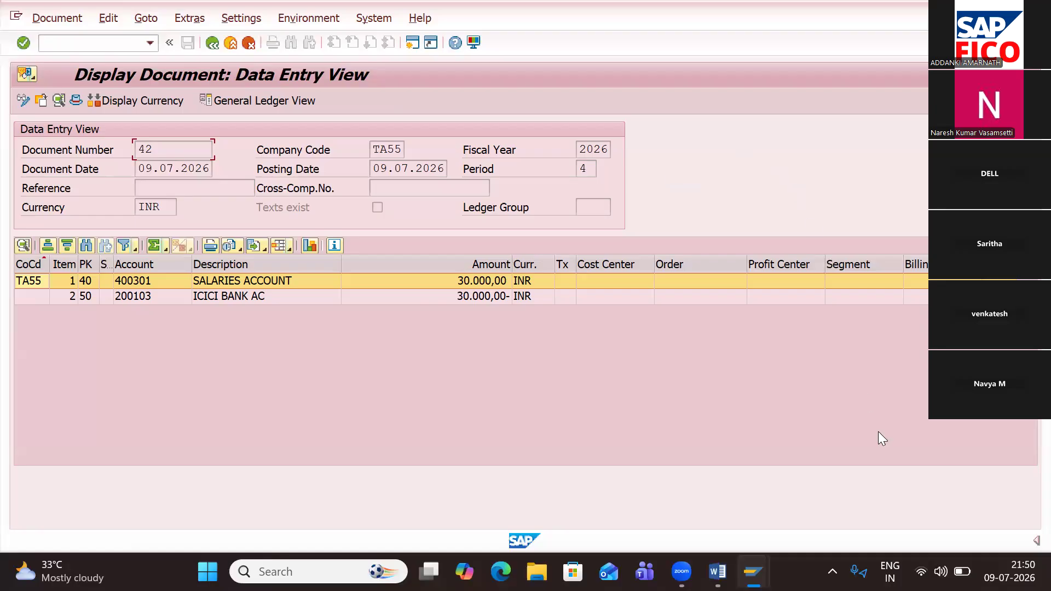
# Step: Switch to the Word syllabus and highlight the topic "DOCUMENT REVERSAL & TESTING" in yellow
pyautogui.click(672, 499)
pyautogui.moveTo(543, 228); pyautogui.dragTo(319, 212)
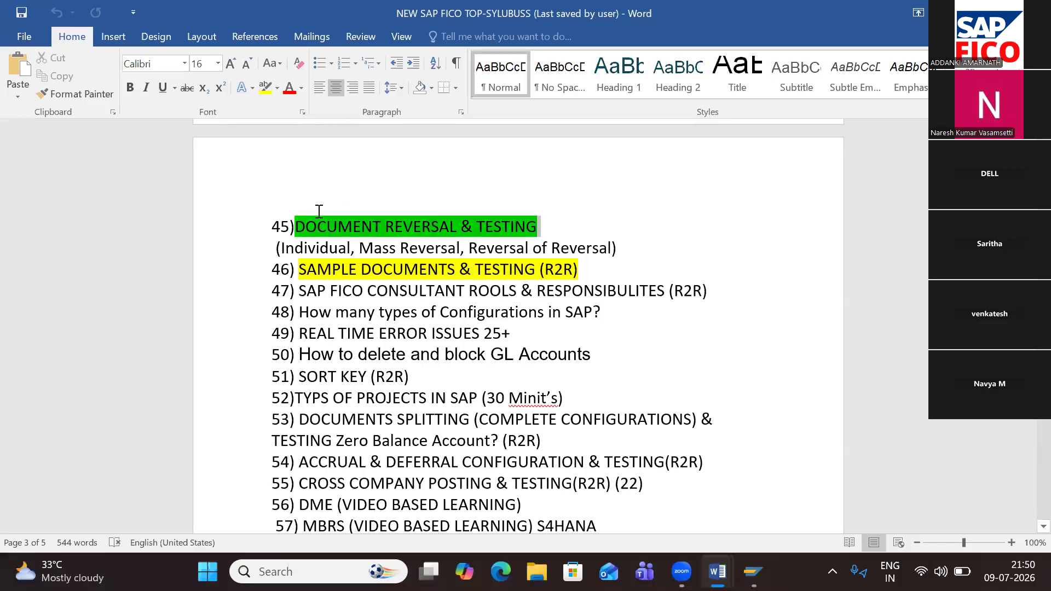
pyautogui.click(265, 87)
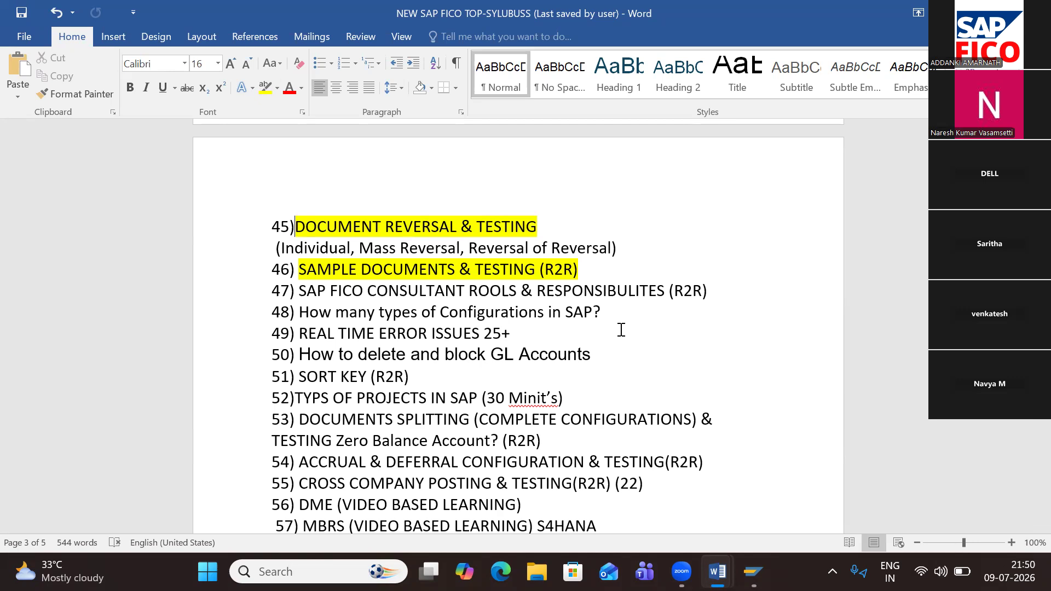
# Step: Find "SLA" in the syllabus, highlight "SLA(R2R) TICKETING TOOLS (R2R)" in bright green and save the document
pyautogui.hotkey('ctrl', 'f')
pyautogui.write('SLA')
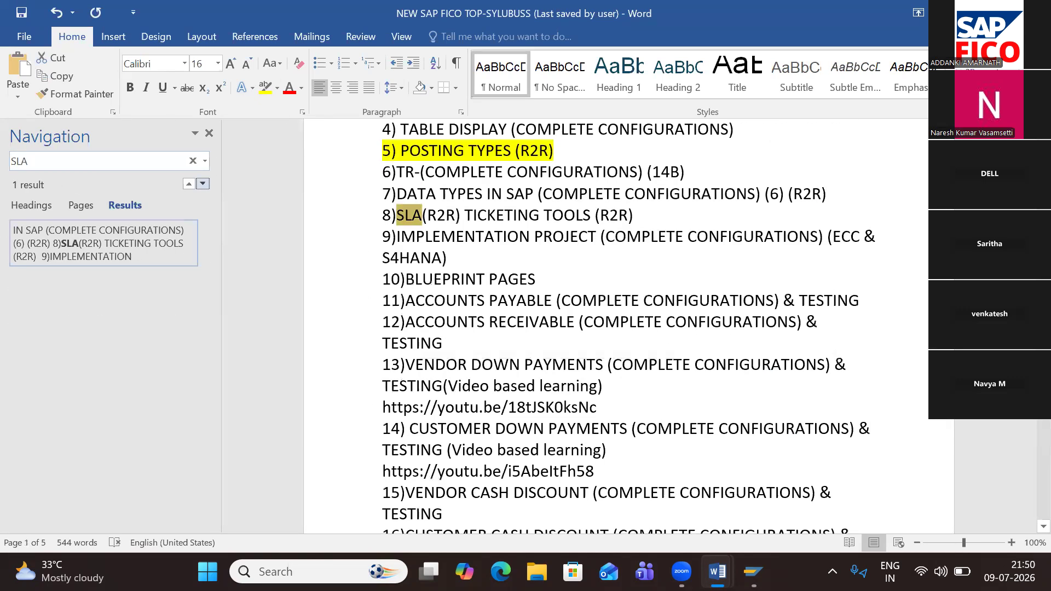
pyautogui.click(518, 215)
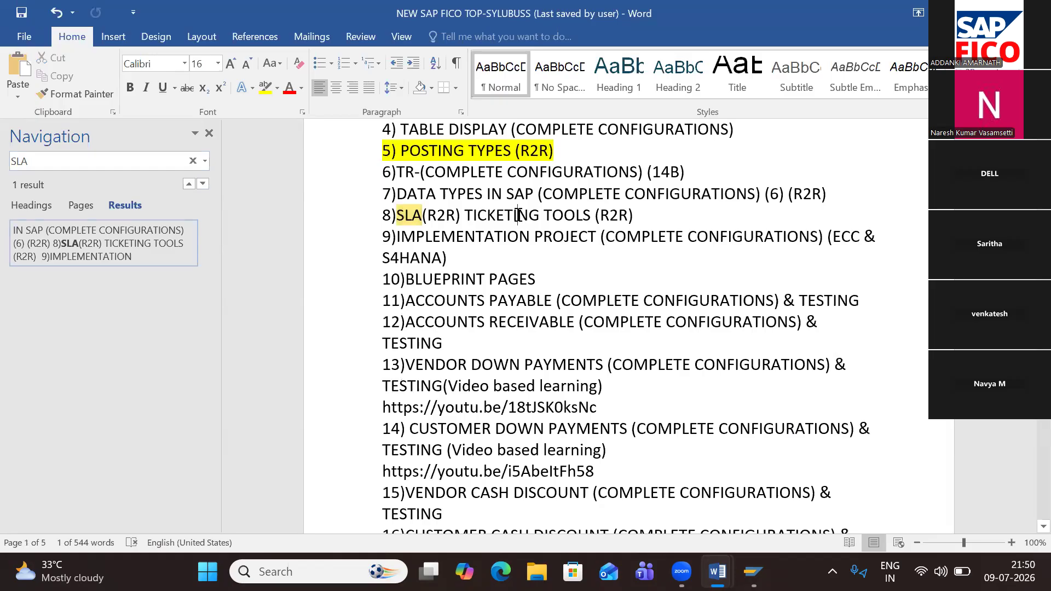
pyautogui.scroll(1, 638, 252)
pyautogui.moveTo(638, 251); pyautogui.dragTo(397, 248)
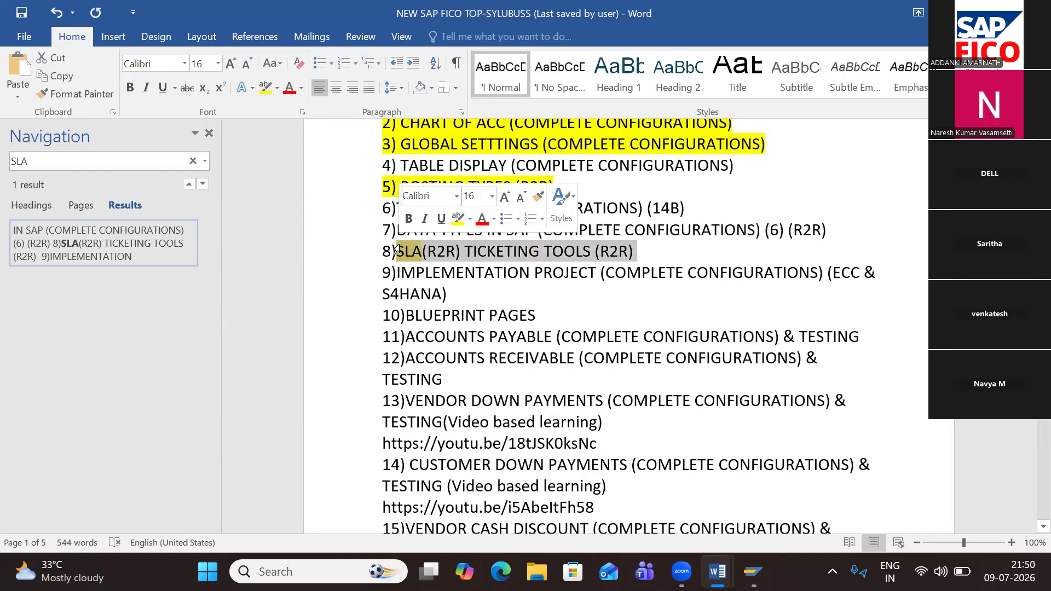
pyautogui.click(279, 92)
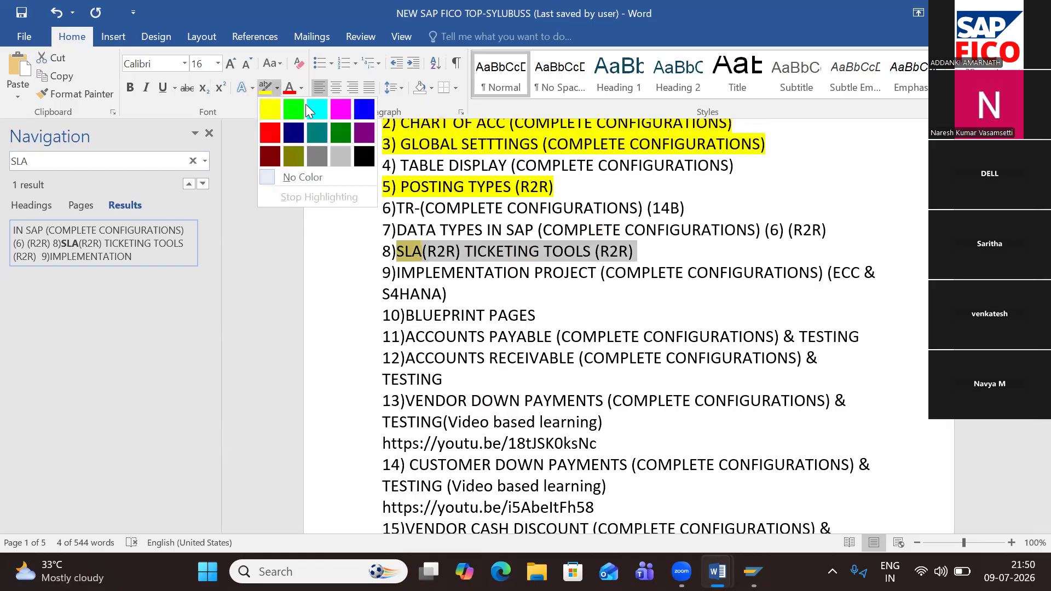
pyautogui.click(296, 104)
pyautogui.click(649, 267)
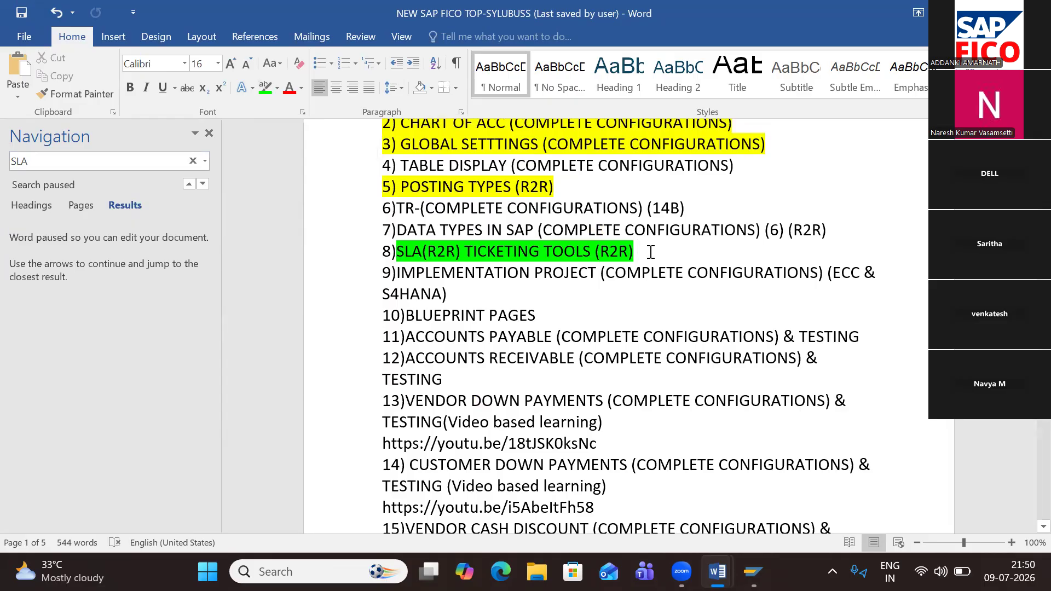
pyautogui.hotkey('ctrl', 's')
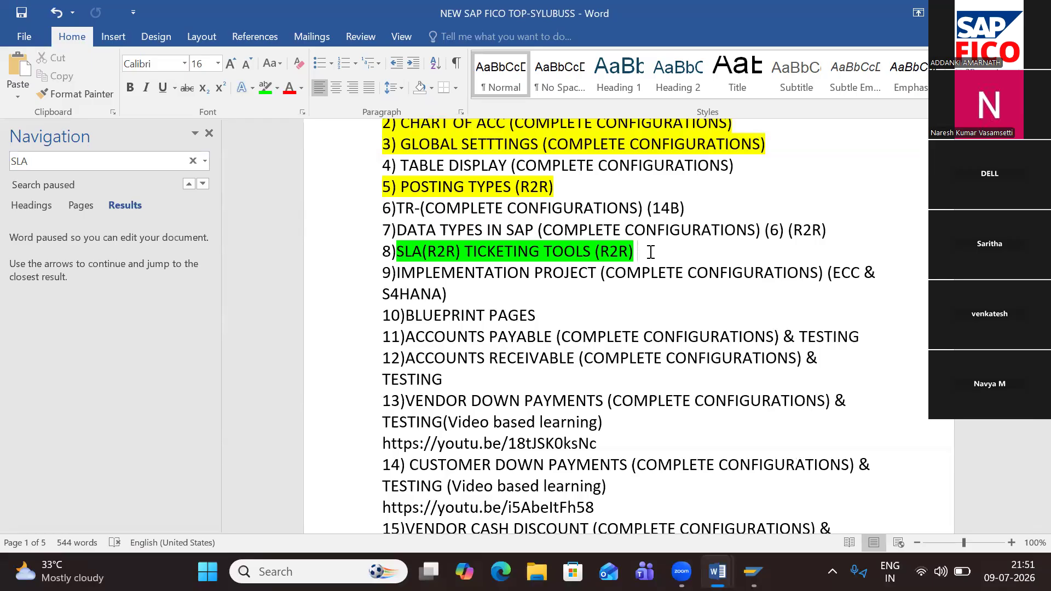
pyautogui.click(584, 517)
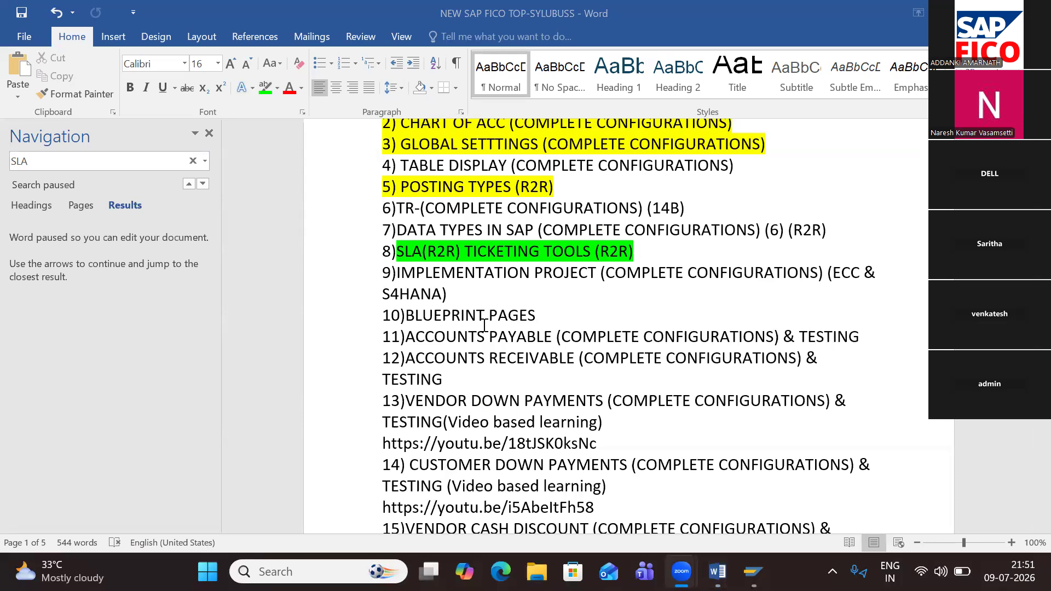
pyautogui.click(594, 446)
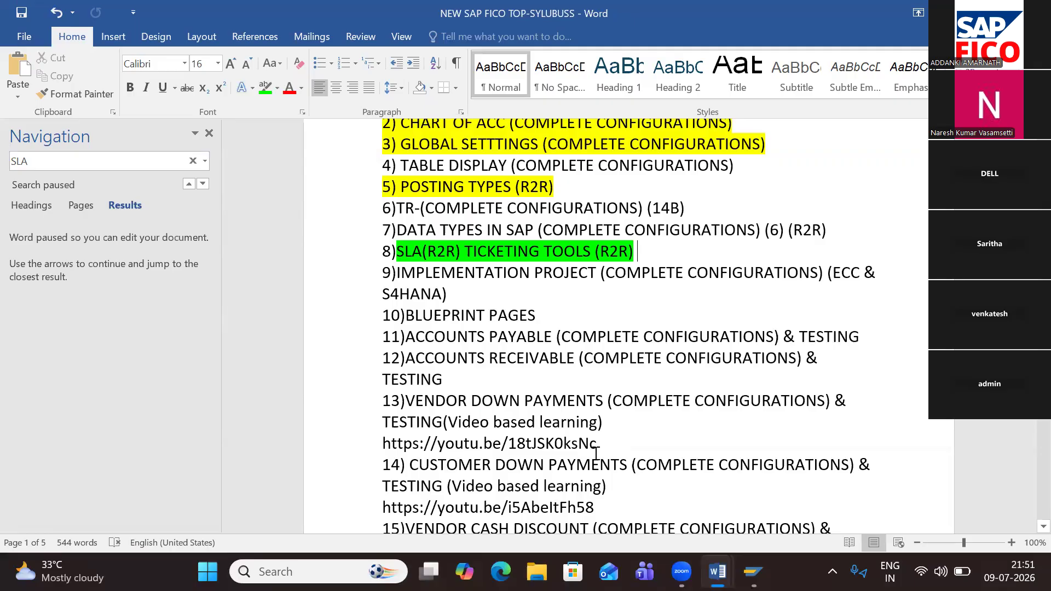